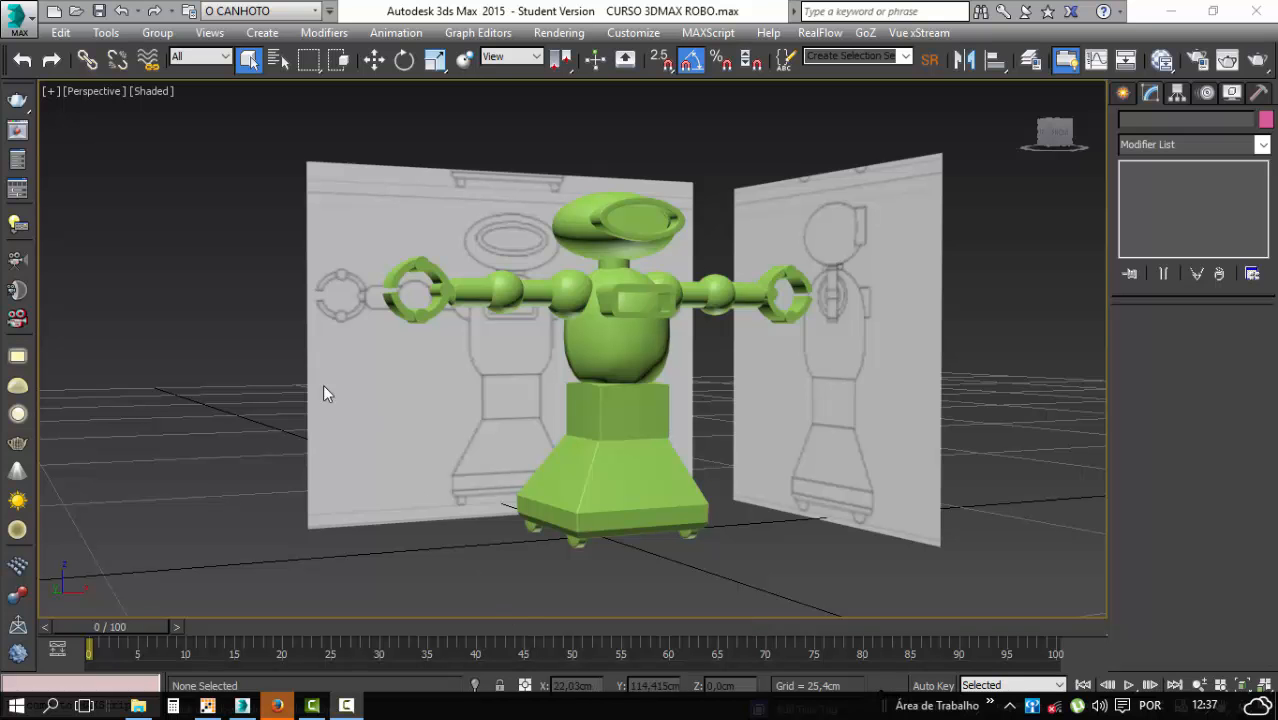
- Select the robot's combined torso and waist object and isolate it from the rest of the scene
{"action": "middle_click_drag", "start_coordinate": [350, 333], "coordinate": [494, 357], "text": "alt"}
{"action": "scroll", "coordinate": [505, 365], "scroll_direction": "up", "scroll_amount": 4}
{"action": "scroll", "coordinate": [494, 357], "scroll_direction": "up", "scroll_amount": 5}
{"action": "scroll", "coordinate": [600, 365], "scroll_direction": "up", "scroll_amount": 3}
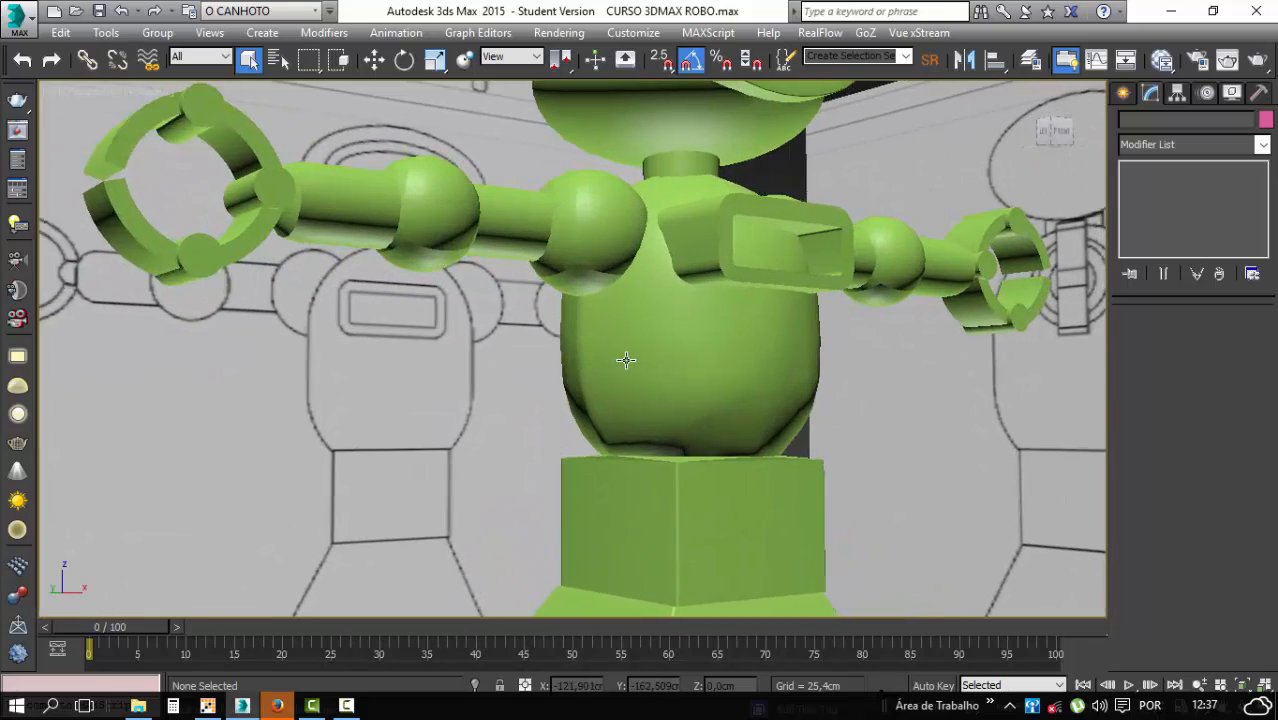
{"action": "middle_click_drag", "start_coordinate": [622, 357], "coordinate": [661, 347], "text": "alt"}
{"action": "left_click", "coordinate": [542, 374]}
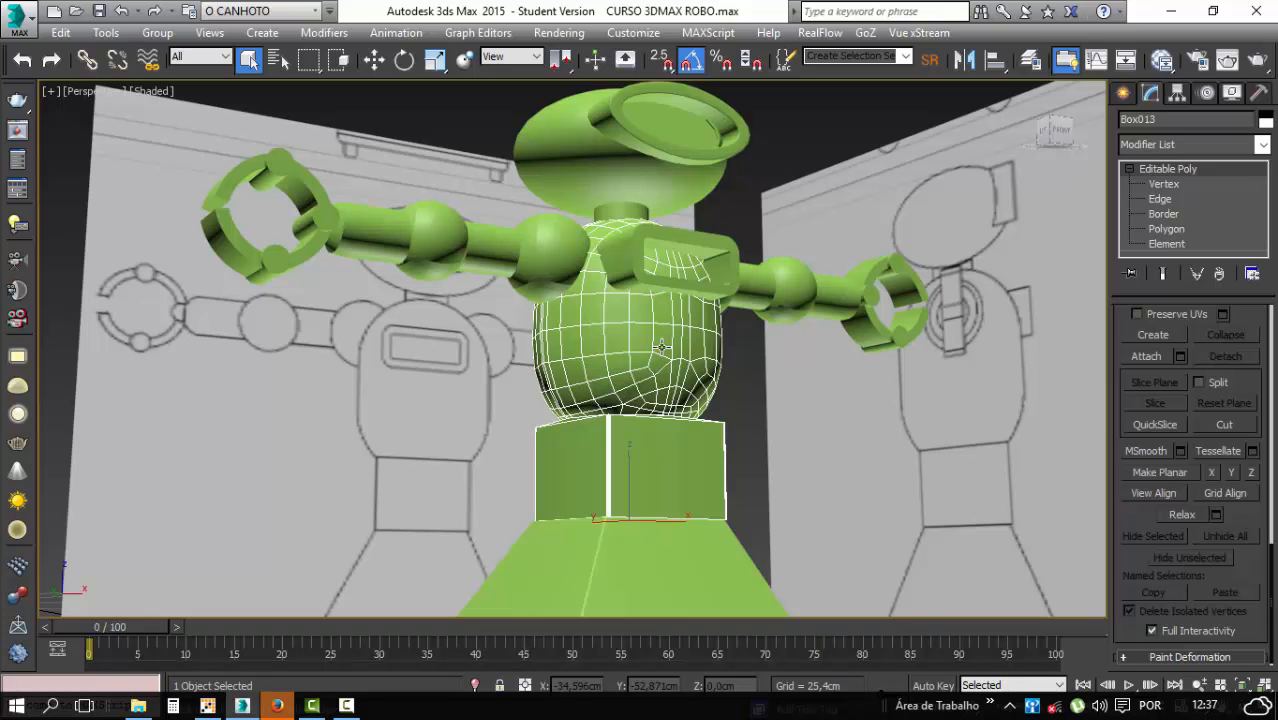
{"action": "middle_click_drag", "start_coordinate": [760, 250], "coordinate": [475, 604], "text": "alt"}
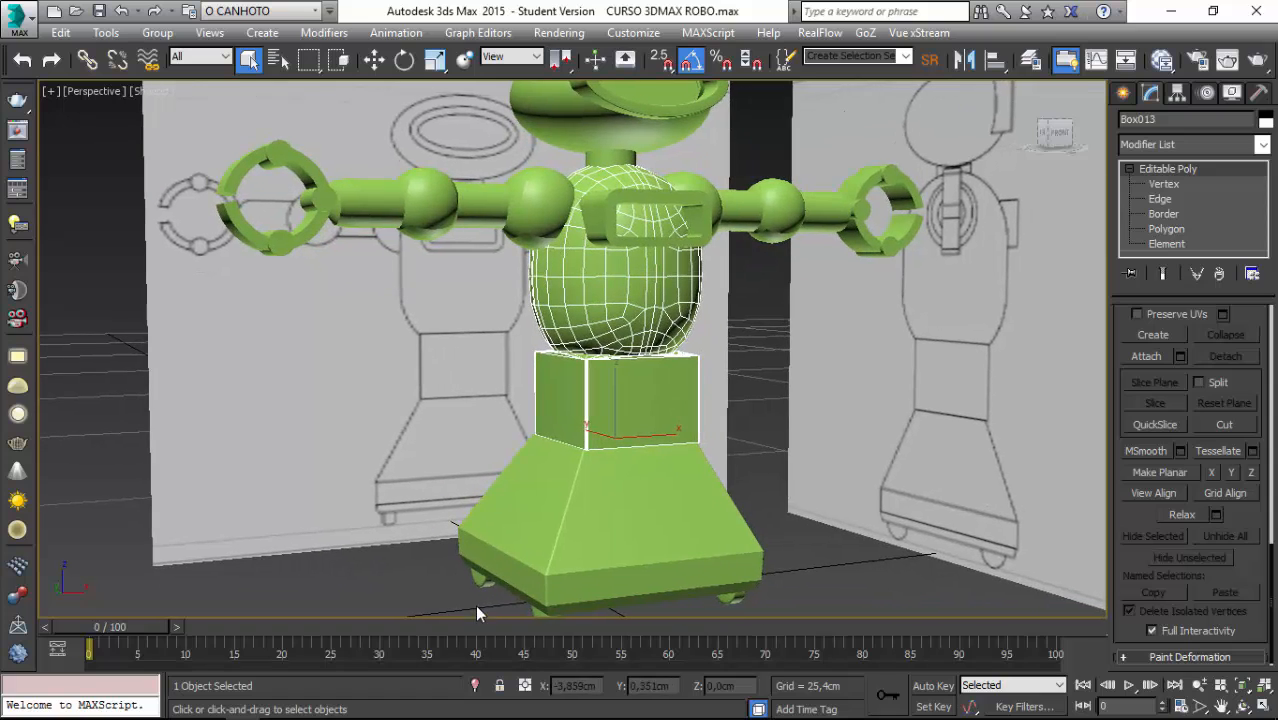
{"action": "left_click", "coordinate": [475, 686]}
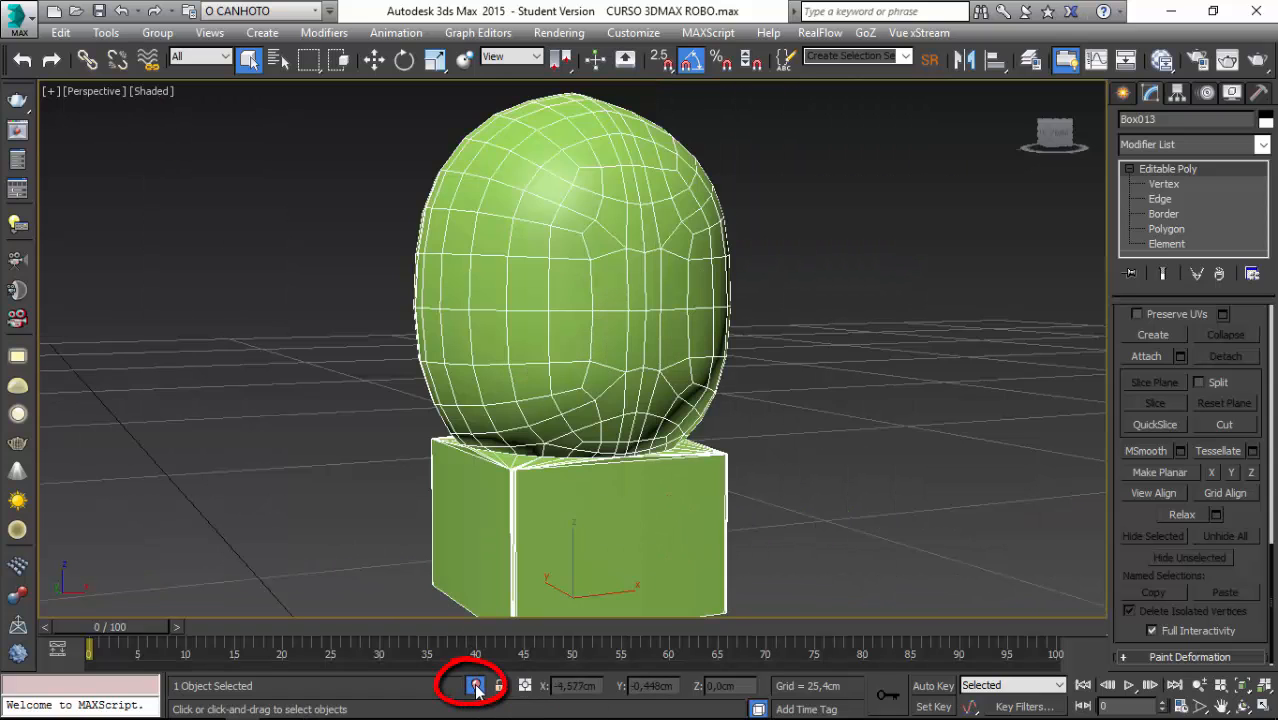
- Reselect the isolated torso object and add an Unwrap UVW modifier to it
{"action": "left_click", "coordinate": [278, 348]}
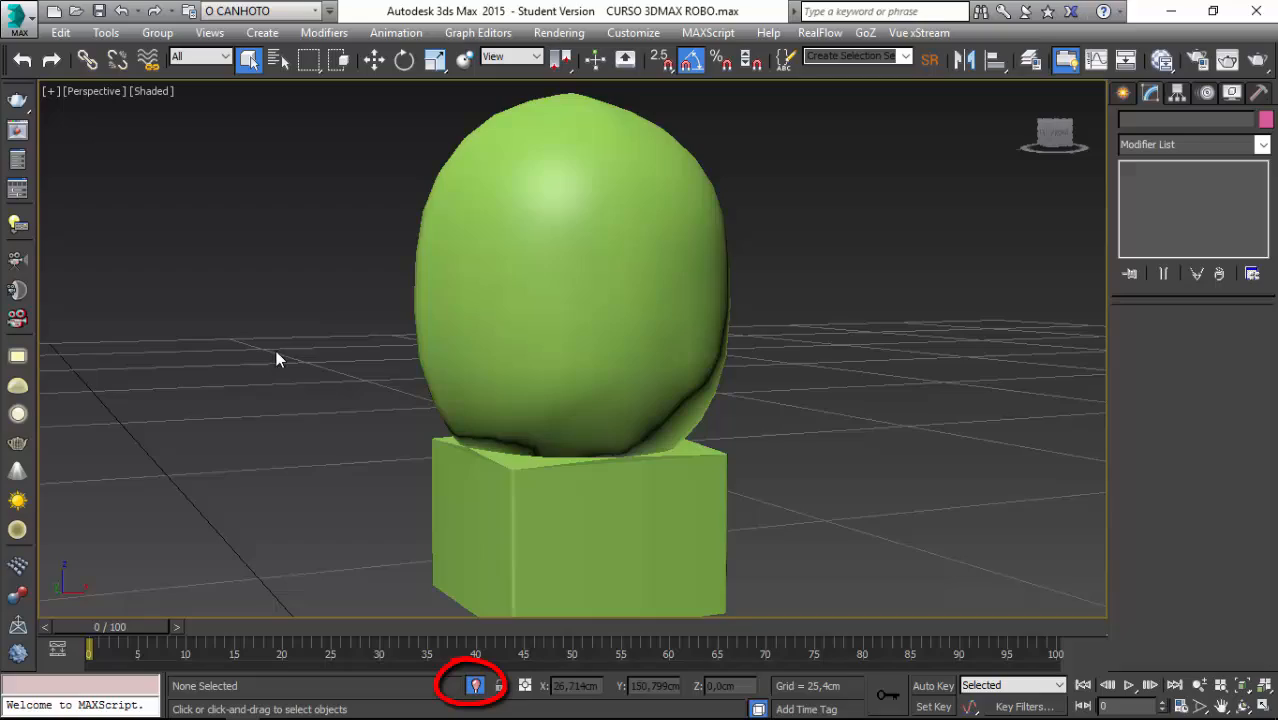
{"action": "left_click", "coordinate": [456, 351]}
{"action": "scroll", "coordinate": [384, 345], "scroll_direction": "down", "scroll_amount": 2}
{"action": "middle_click_drag", "start_coordinate": [387, 354], "coordinate": [551, 326], "text": "alt"}
{"action": "scroll", "coordinate": [525, 322], "scroll_direction": "up", "scroll_amount": 6}
{"action": "scroll", "coordinate": [527, 320], "scroll_direction": "down", "scroll_amount": 2}
{"action": "scroll", "coordinate": [464, 352], "scroll_direction": "down", "scroll_amount": 5}
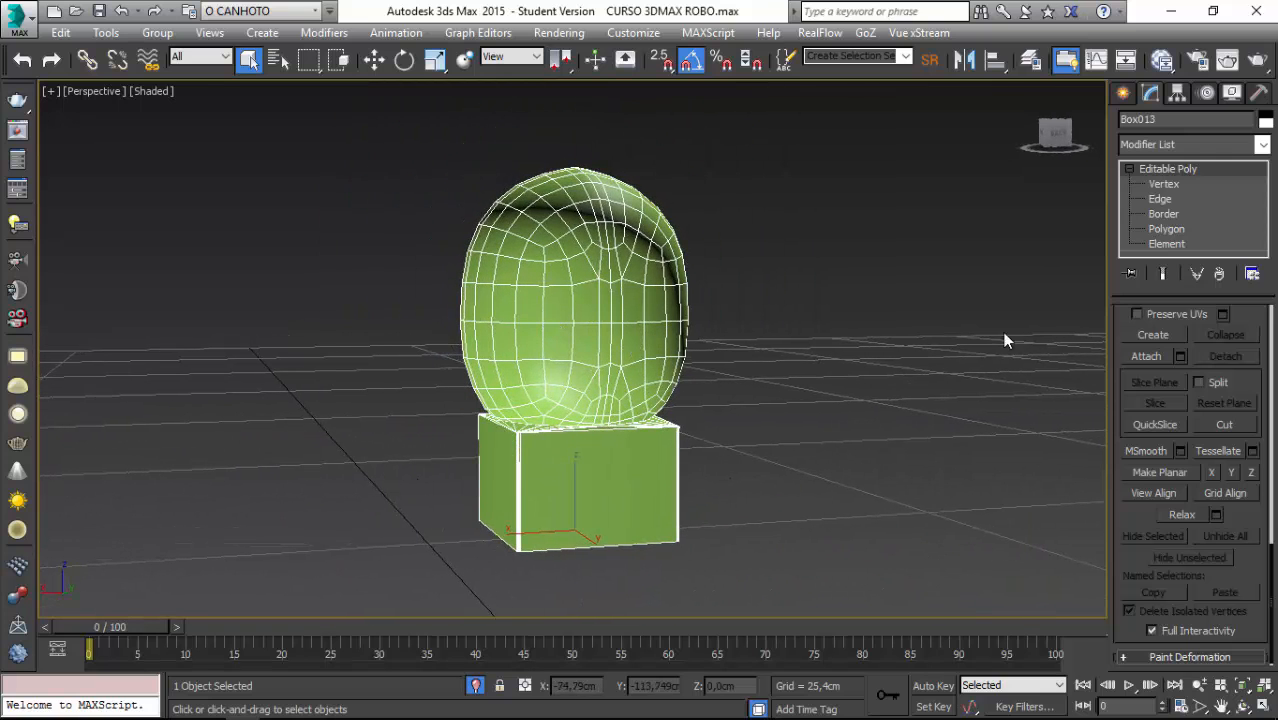
{"action": "left_click", "coordinate": [1263, 150]}
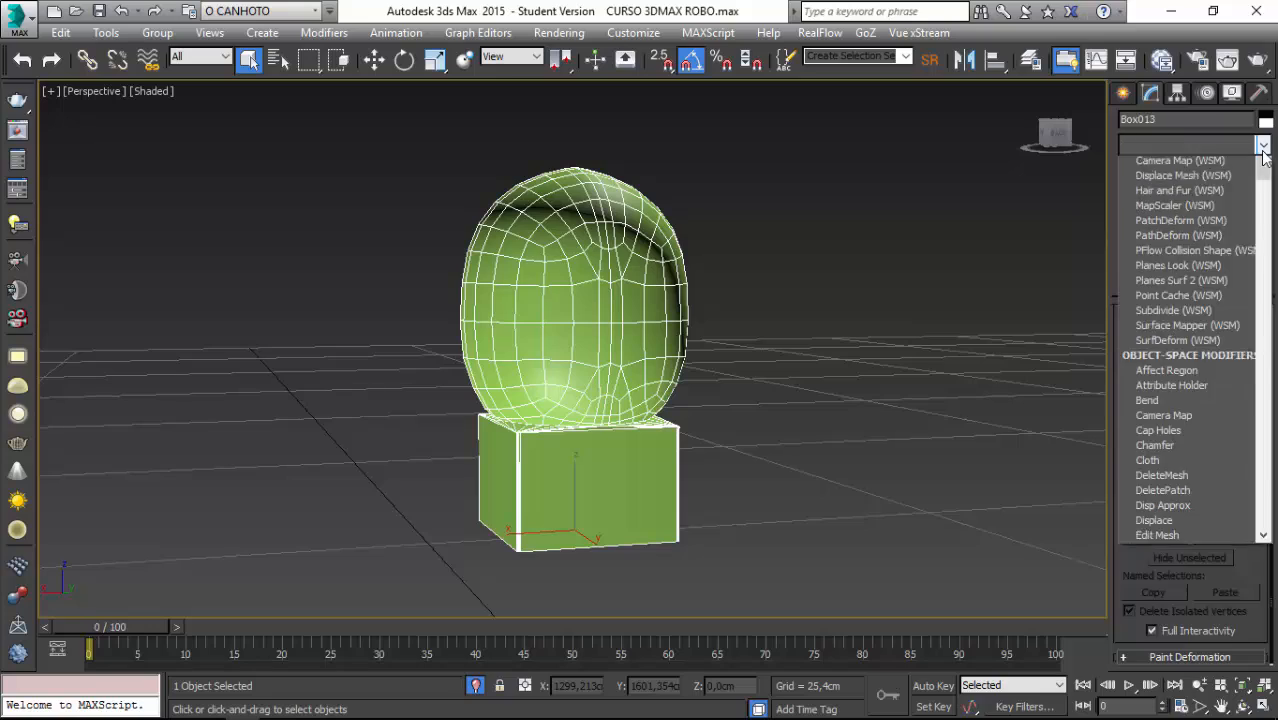
{"action": "left_click_drag", "start_coordinate": [1265, 188], "coordinate": [1267, 559]}
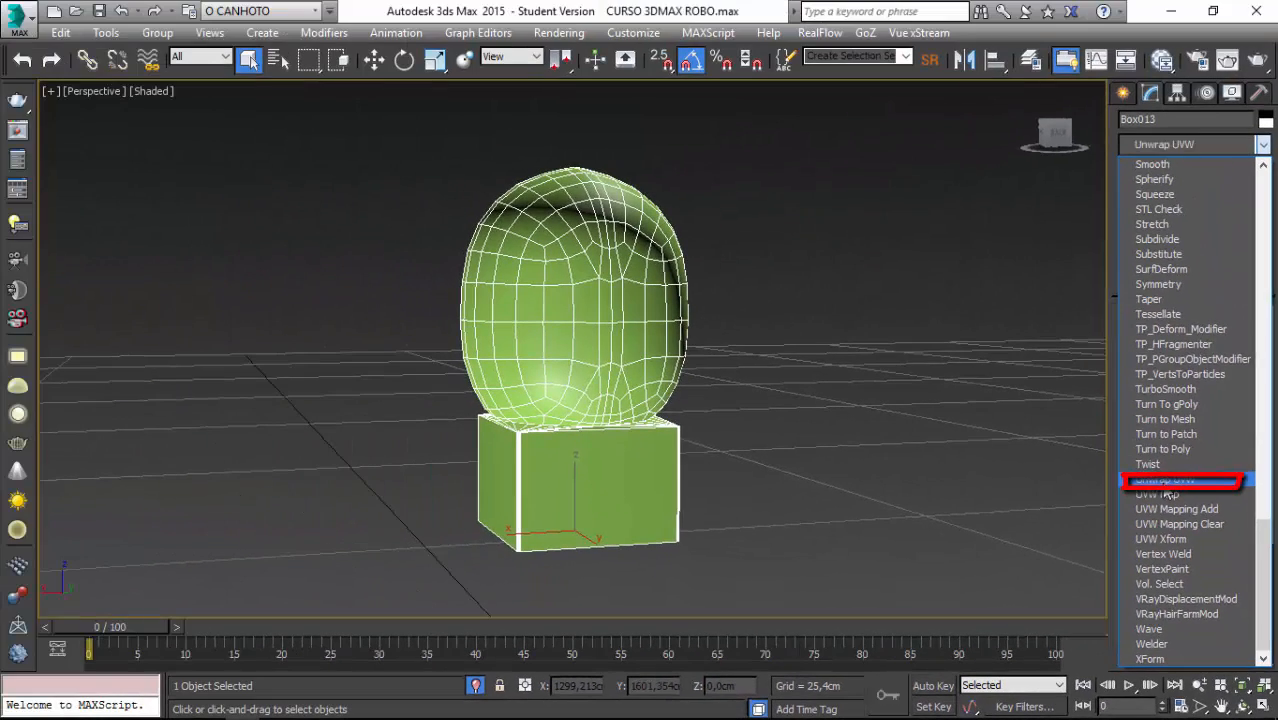
{"action": "left_click", "coordinate": [1058, 260]}
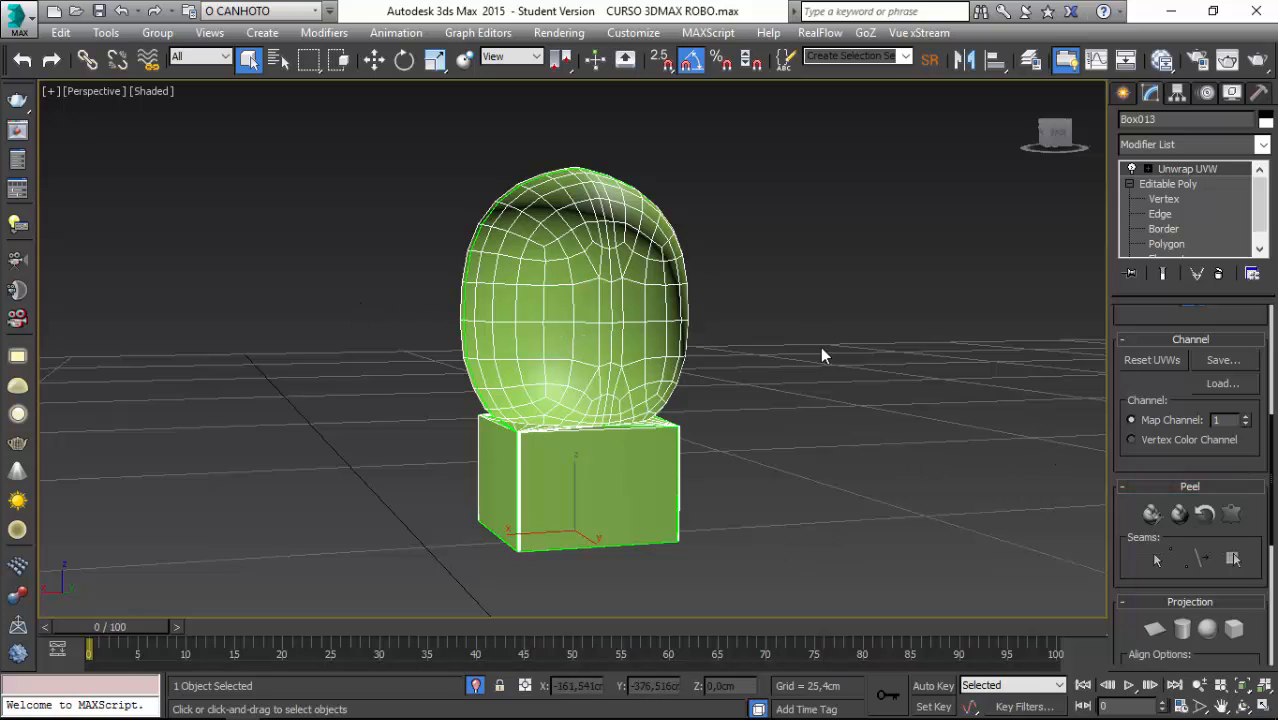
- Activate polygon selection for the Unwrap UVW modifier and open the UV editor, placing its window beside the model
{"action": "scroll", "coordinate": [1272, 478], "scroll_direction": "up", "scroll_amount": 10}
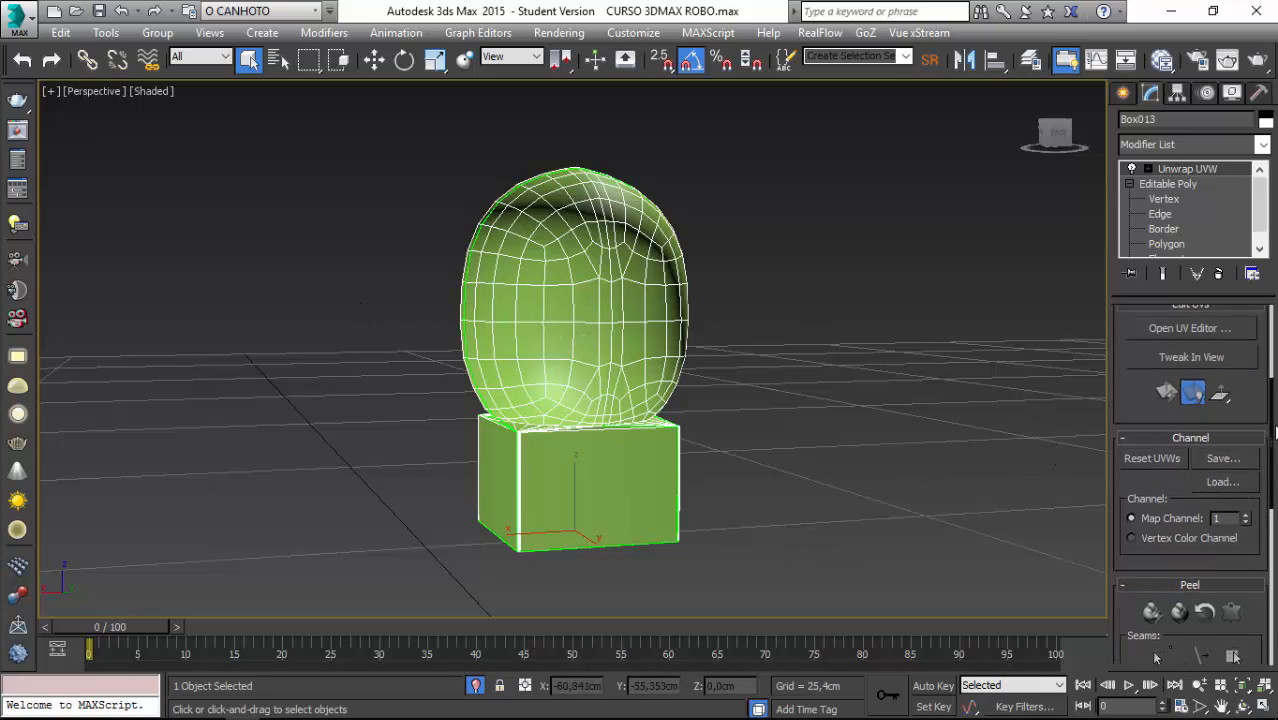
{"action": "scroll", "coordinate": [1190, 480], "scroll_direction": "up", "scroll_amount": 3}
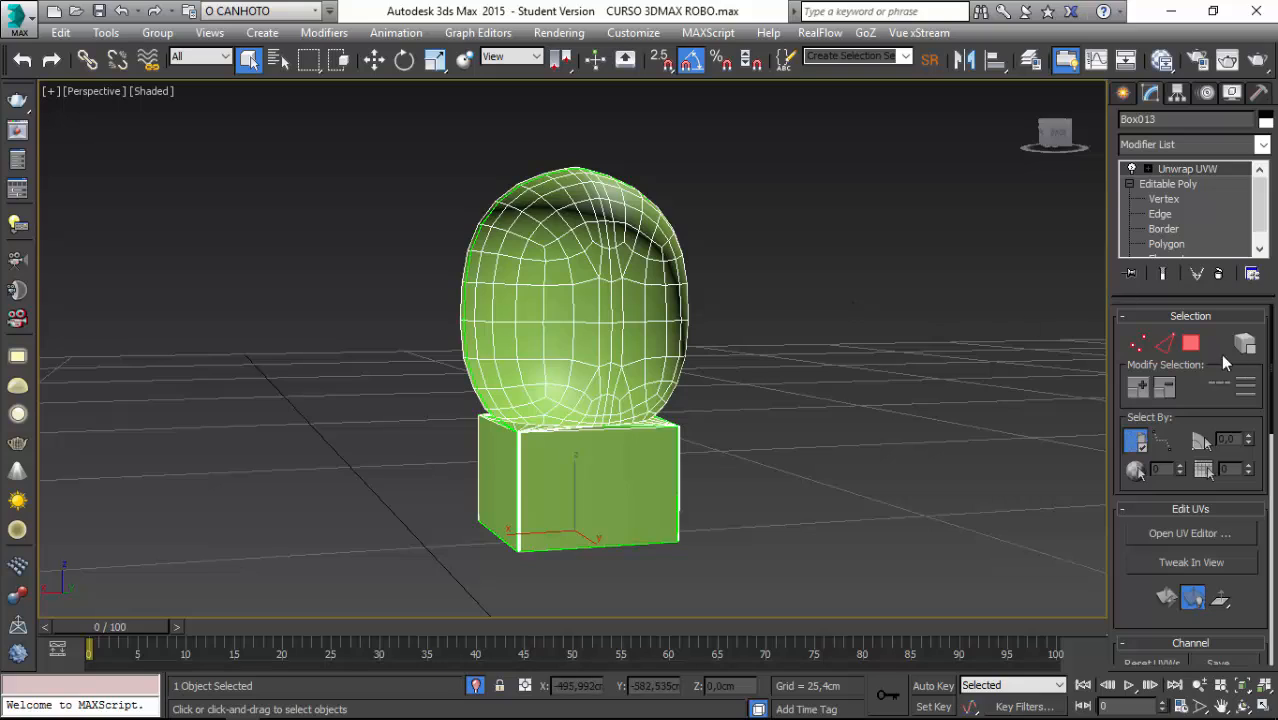
{"action": "left_click", "coordinate": [1195, 344]}
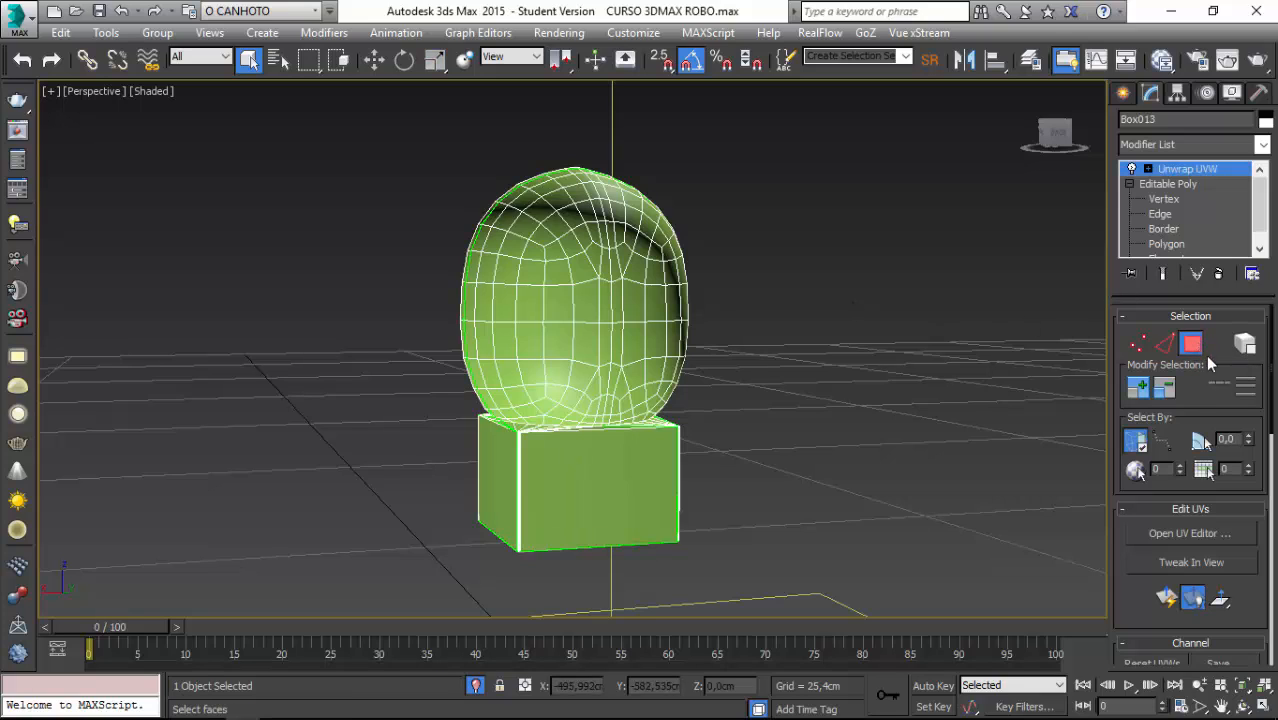
{"action": "left_click", "coordinate": [1171, 533]}
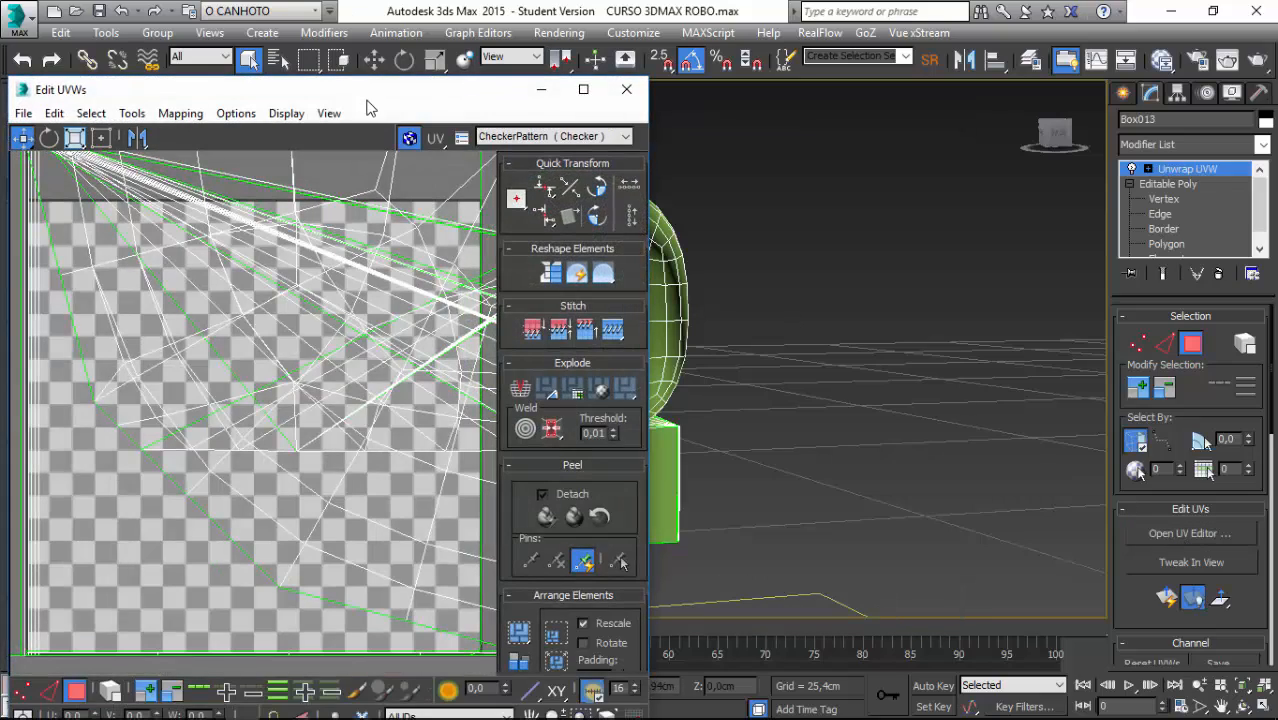
{"action": "left_click_drag", "start_coordinate": [367, 100], "coordinate": [893, 105]}
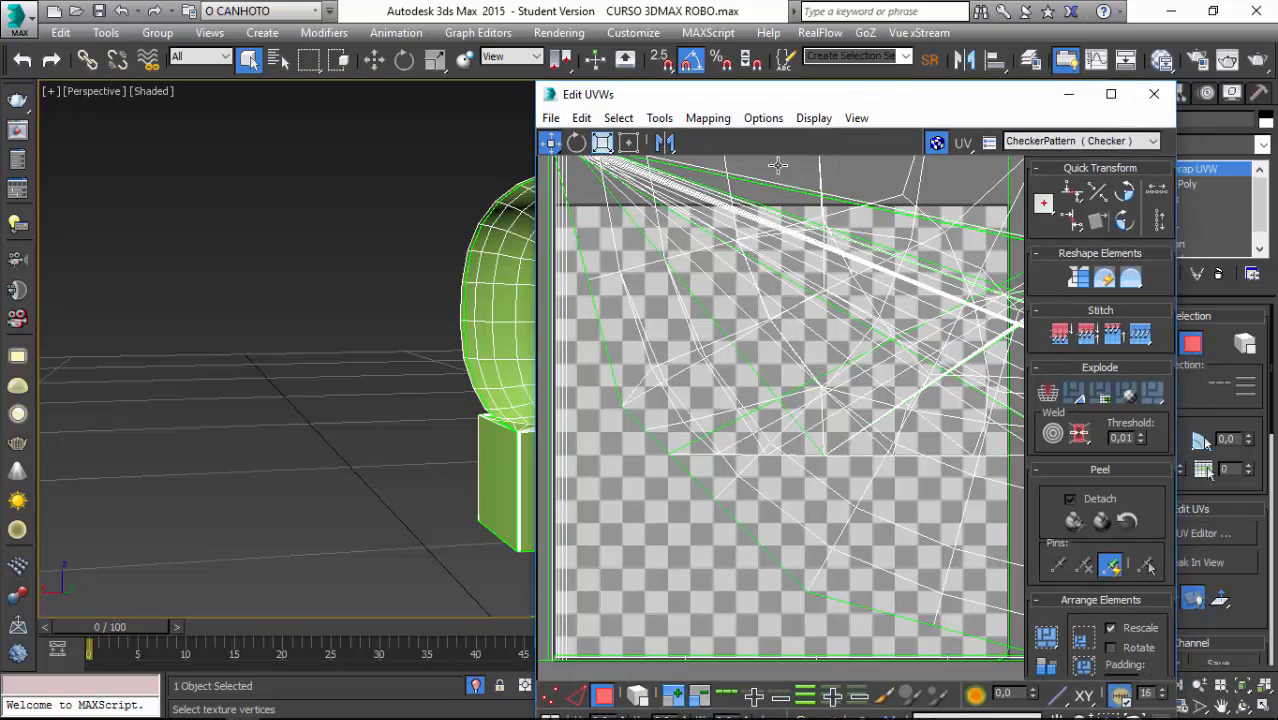
- Examine the torso and its box-shaped waist from all sides and from below, following the green UV seams
{"action": "middle_click_drag", "start_coordinate": [510, 360], "coordinate": [500, 400]}
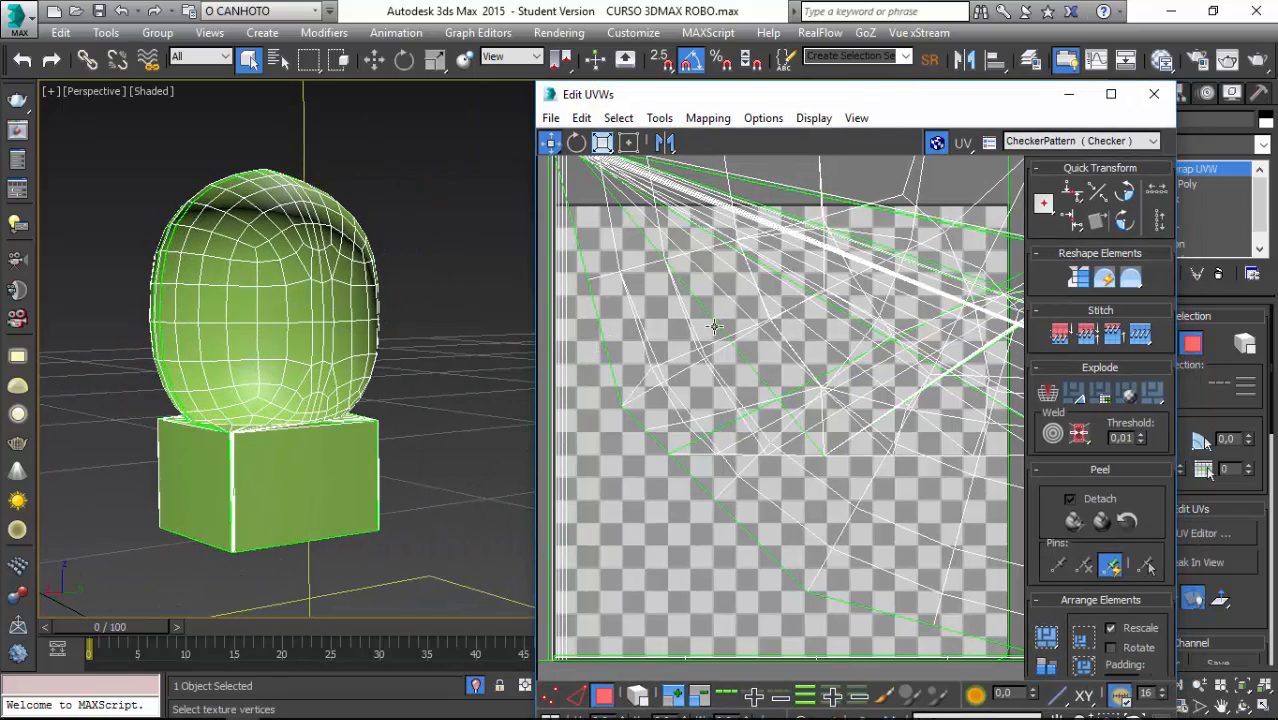
{"action": "middle_click_drag", "start_coordinate": [190, 450], "coordinate": [330, 415], "text": "alt"}
{"action": "scroll", "coordinate": [267, 532], "scroll_direction": "up", "scroll_amount": 3}
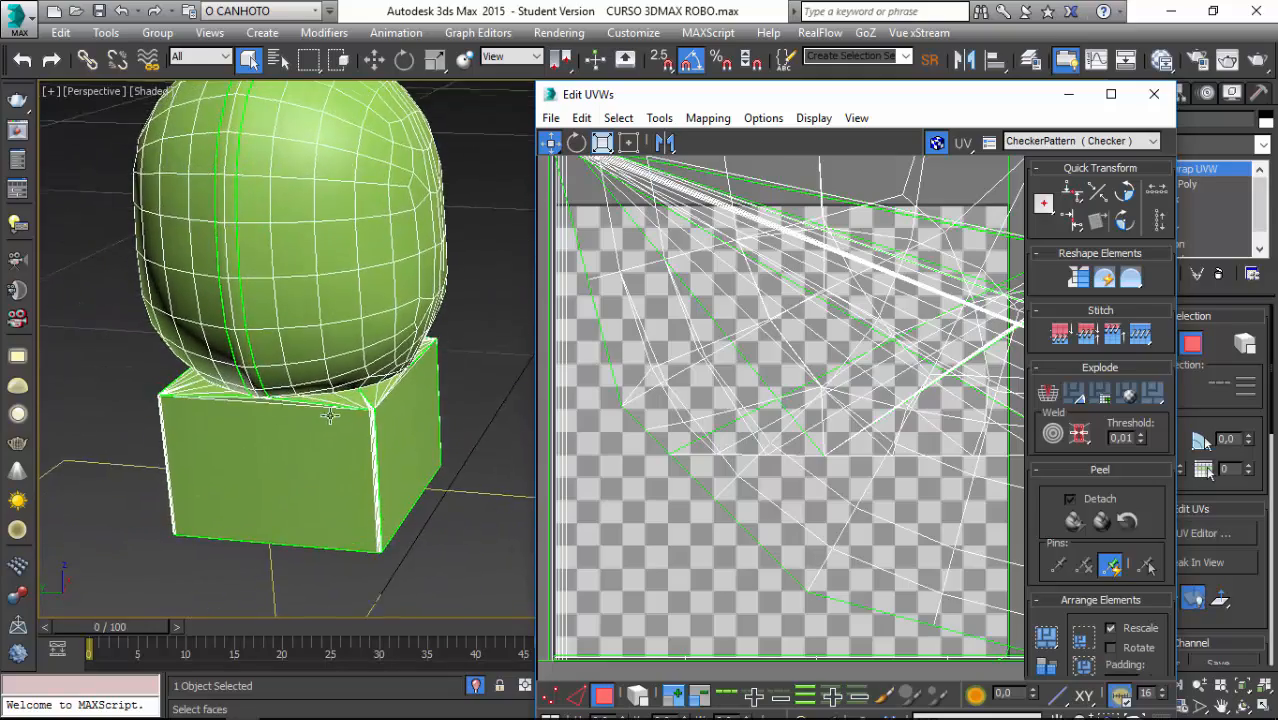
{"action": "scroll", "coordinate": [330, 415], "scroll_direction": "up", "scroll_amount": 6}
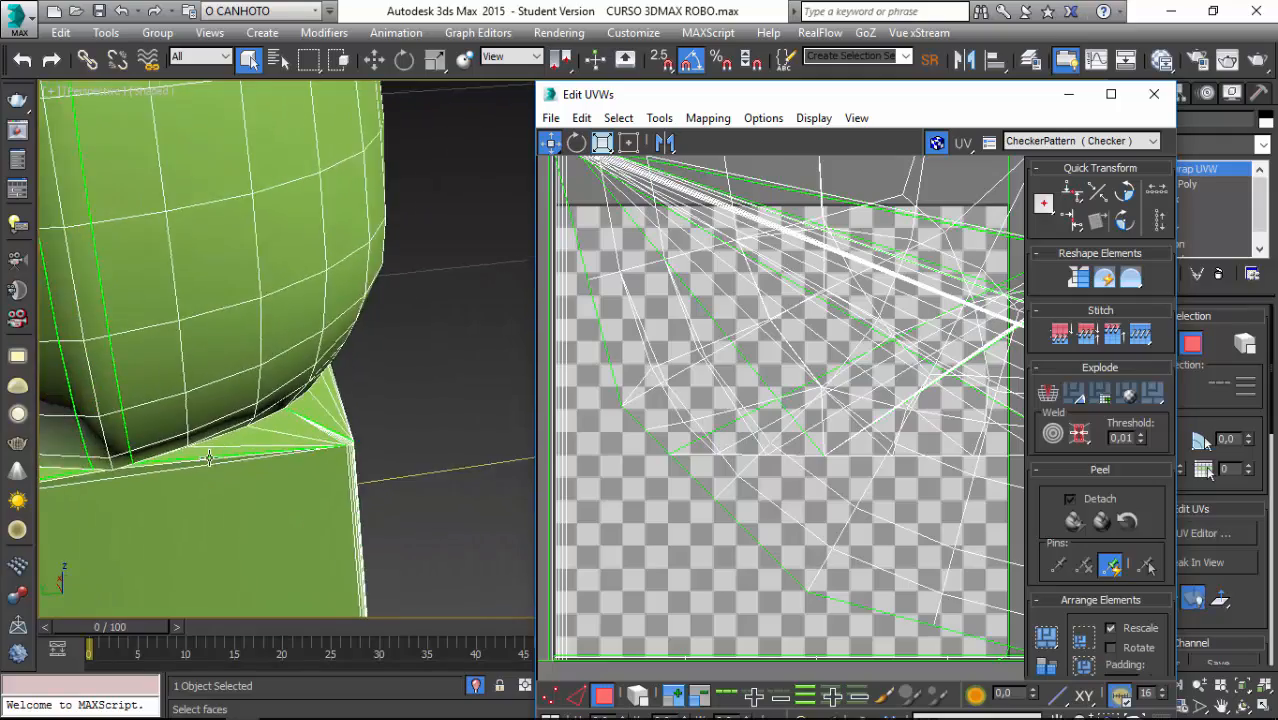
{"action": "scroll", "coordinate": [209, 458], "scroll_direction": "down", "scroll_amount": 6}
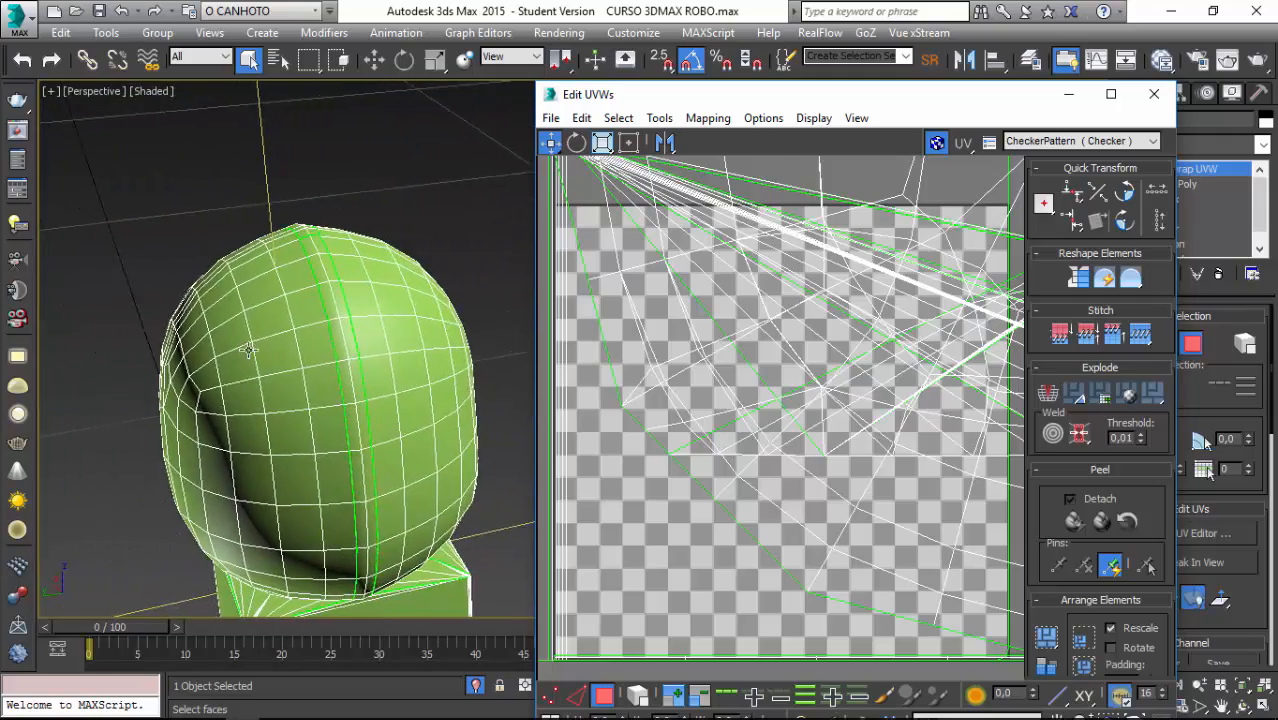
{"action": "middle_click_drag", "start_coordinate": [248, 349], "coordinate": [450, 385], "text": "alt"}
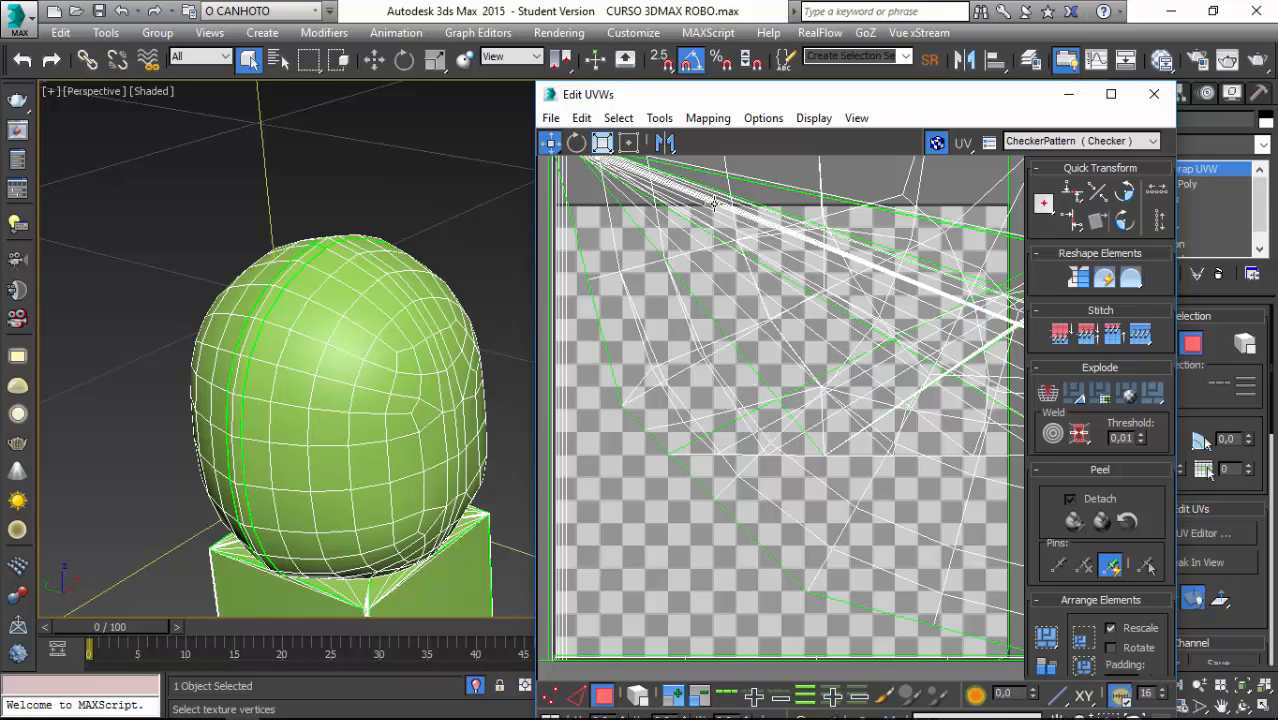
{"action": "mouse_move", "coordinate": [279, 440]}
{"action": "middle_mouse_down", "text": "alt"}
{"action": "mouse_move", "coordinate": [358, 468]}
{"action": "mouse_move", "coordinate": [376, 458]}
{"action": "mouse_move", "coordinate": [296, 309]}
{"action": "mouse_move", "coordinate": [364, 271]}
{"action": "mouse_move", "coordinate": [332, 346]}
{"action": "mouse_move", "coordinate": [298, 214]}
{"action": "mouse_move", "coordinate": [318, 312]}
{"action": "mouse_move", "coordinate": [300, 318]}
{"action": "mouse_move", "coordinate": [296, 290]}
{"action": "mouse_move", "coordinate": [340, 324]}
{"action": "mouse_move", "coordinate": [369, 322]}
{"action": "mouse_move", "coordinate": [342, 365]}
{"action": "mouse_move", "coordinate": [342, 478]}
{"action": "mouse_move", "coordinate": [312, 470]}
{"action": "mouse_move", "coordinate": [396, 311]}
{"action": "mouse_move", "coordinate": [394, 240]}
{"action": "middle_mouse_up", "text": "alt"}
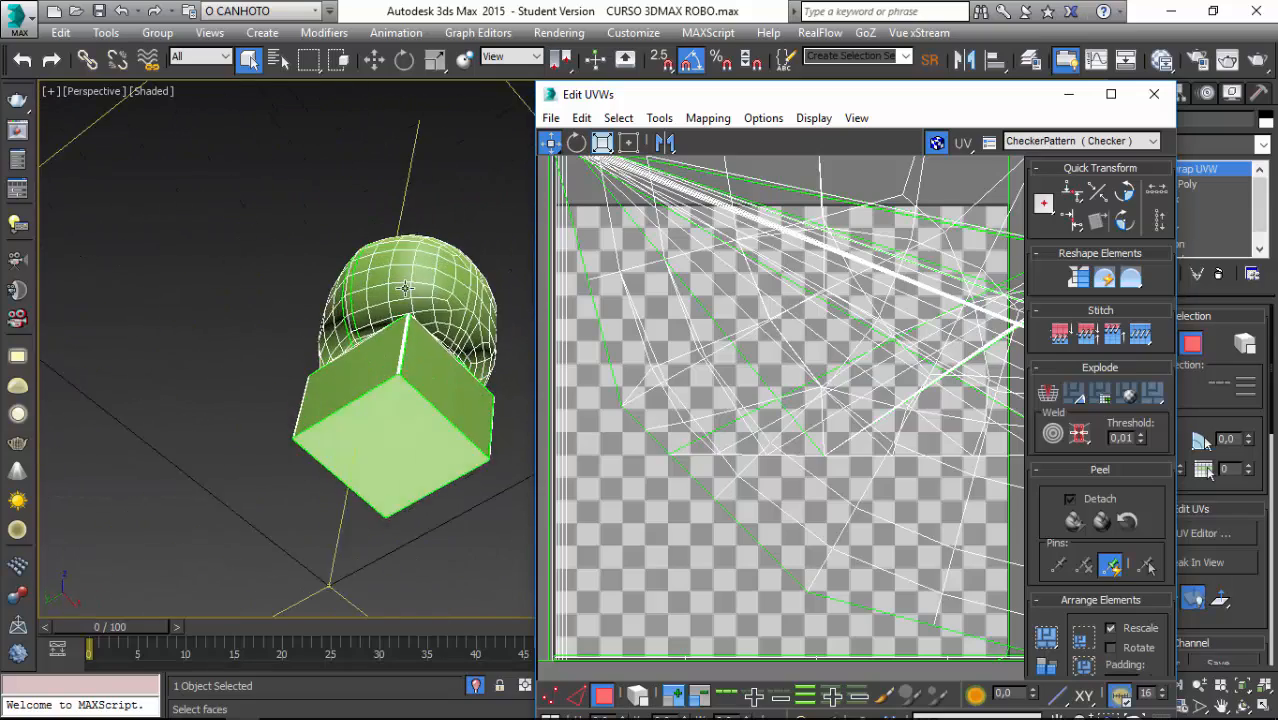
{"action": "middle_click_drag", "start_coordinate": [405, 288], "coordinate": [323, 270], "text": "alt"}
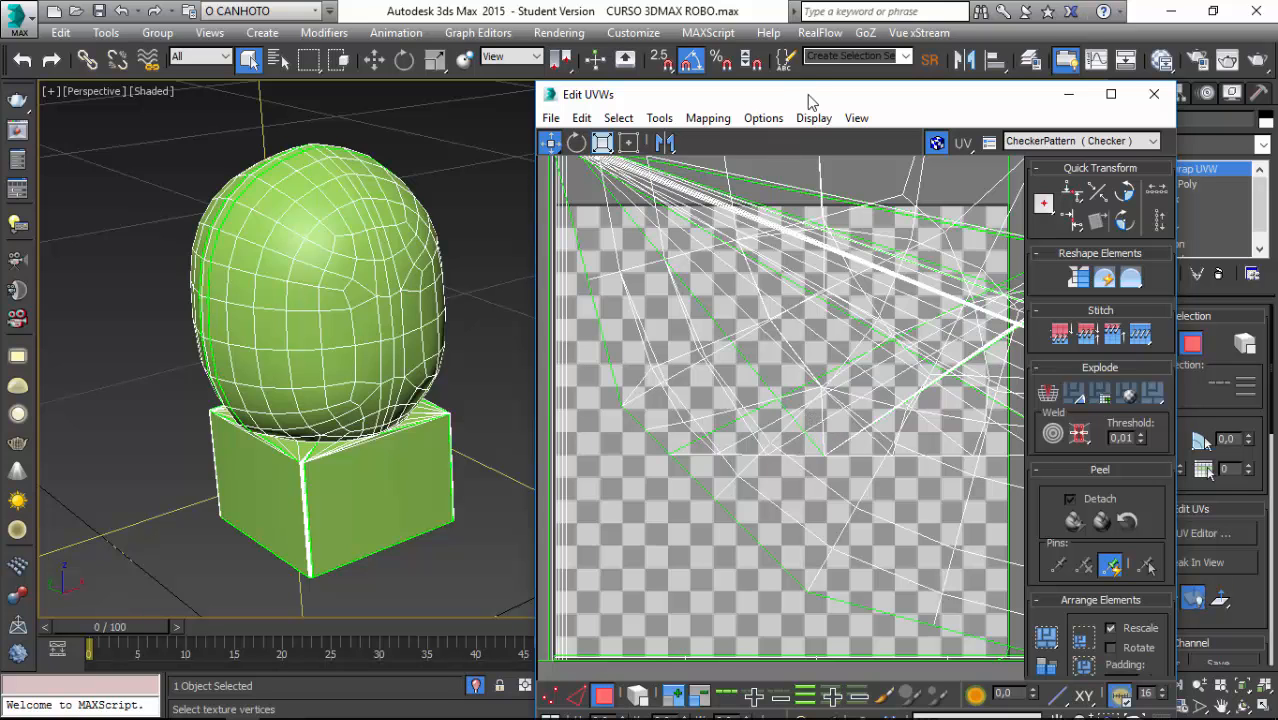
- Select all faces of the torso's UV layout in the UV editor
{"action": "left_click_drag", "start_coordinate": [840, 105], "coordinate": [836, 38]}
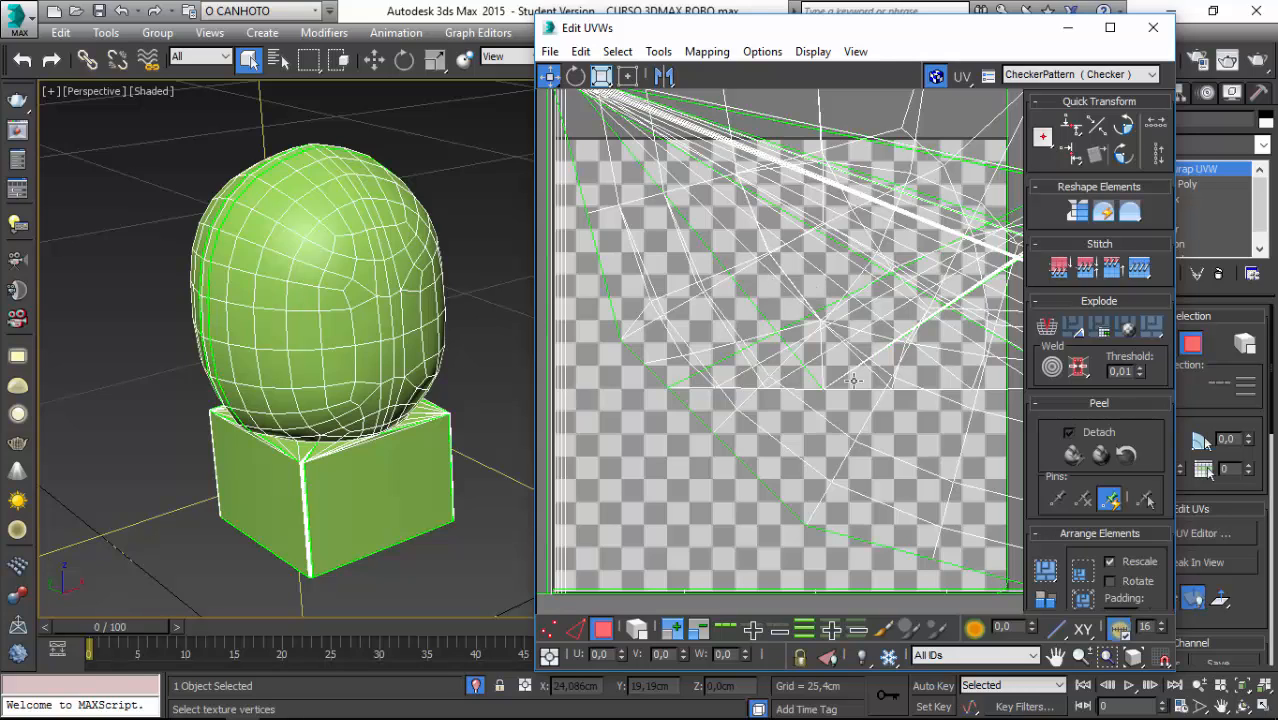
{"action": "left_click", "coordinate": [1079, 656]}
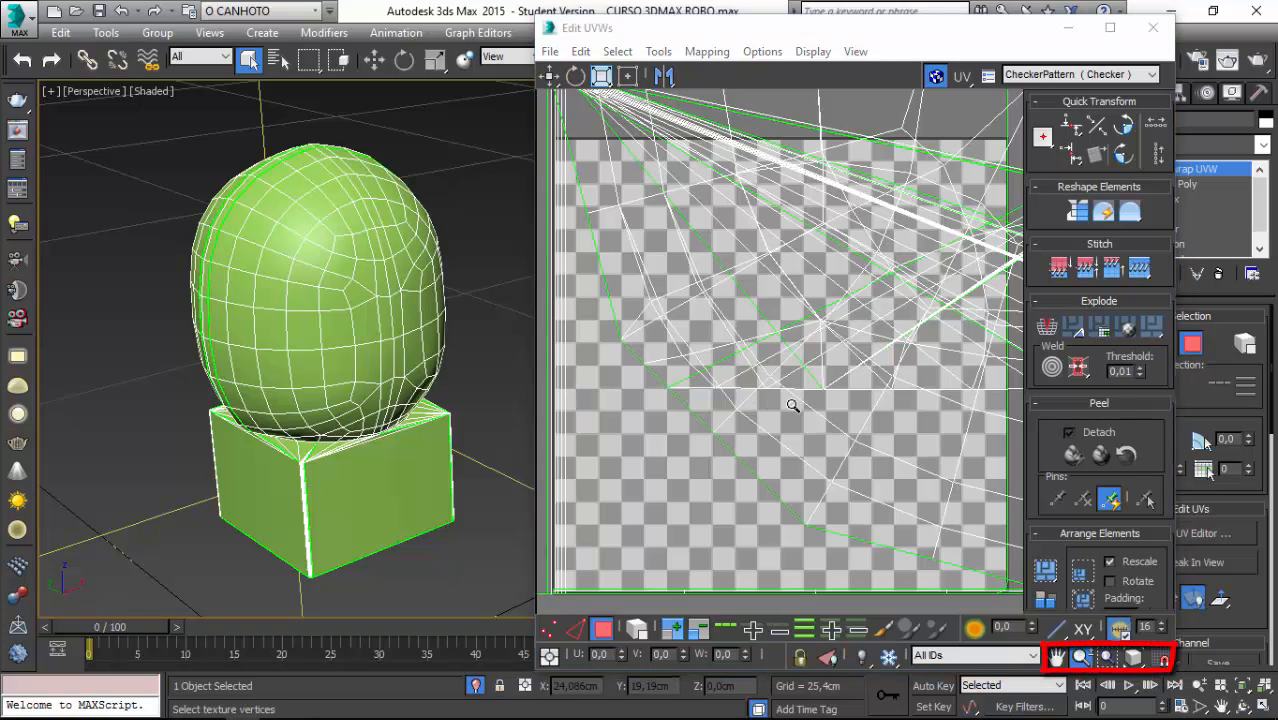
{"action": "left_click_drag", "start_coordinate": [797, 282], "coordinate": [835, 492]}
{"action": "left_click_drag", "start_coordinate": [916, 203], "coordinate": [885, 229]}
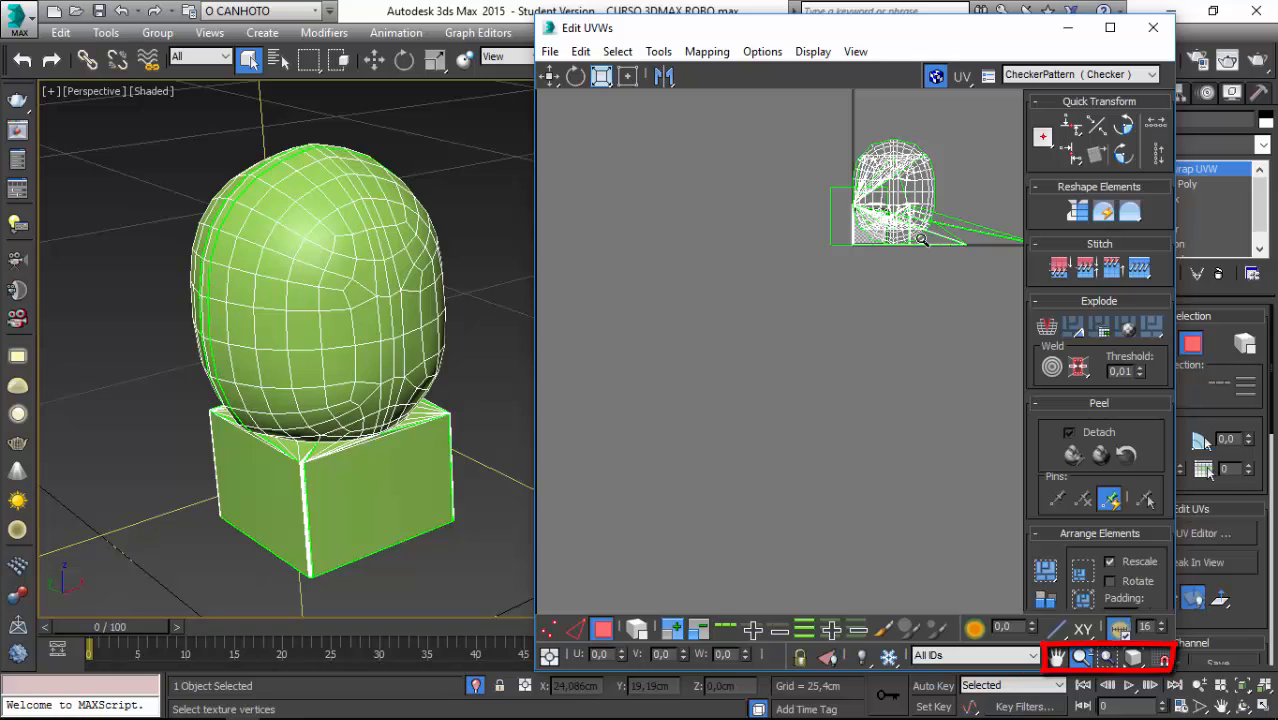
{"action": "left_click_drag", "start_coordinate": [918, 339], "coordinate": [654, 380]}
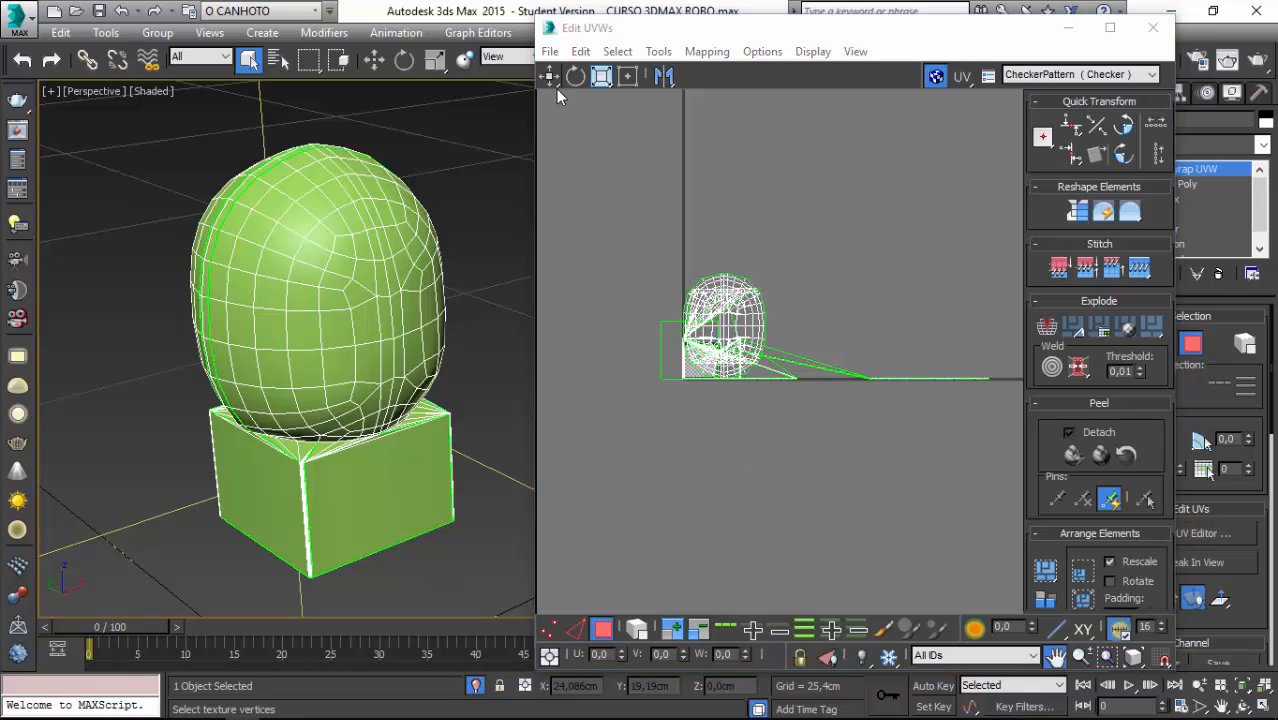
{"action": "left_click", "coordinate": [550, 77]}
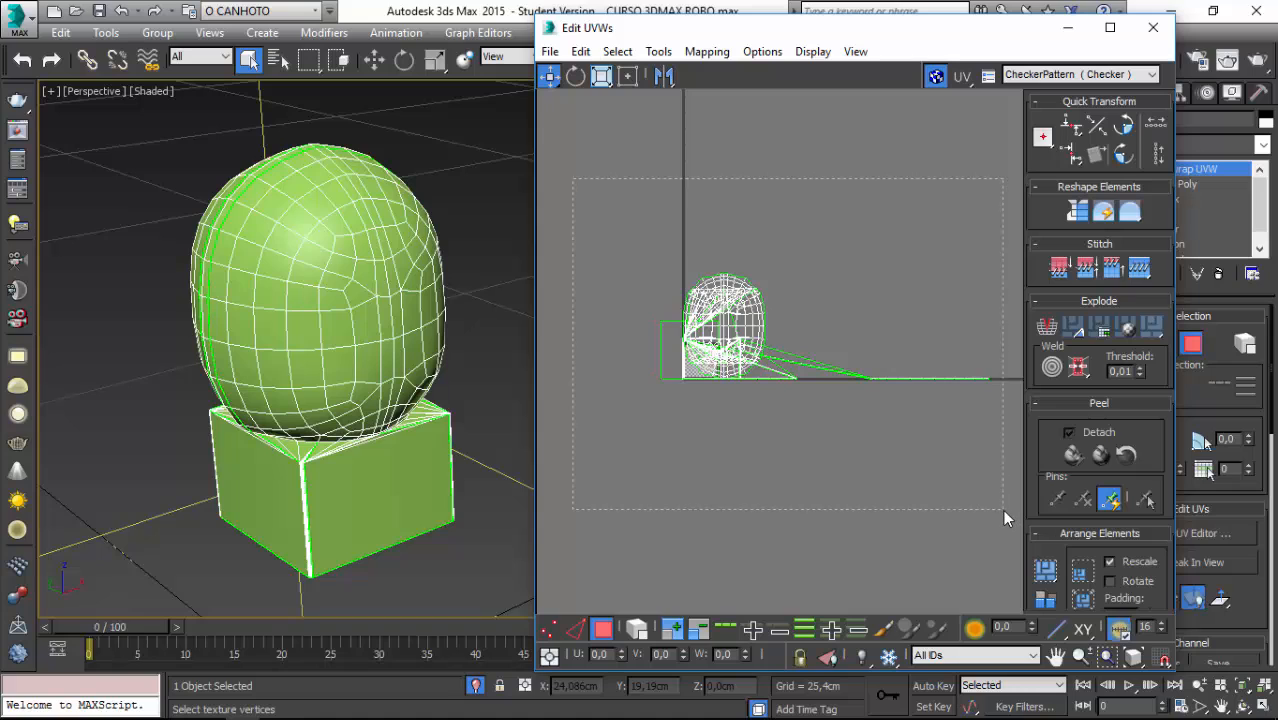
{"action": "left_click_drag", "start_coordinate": [1005, 509], "coordinate": [1005, 509]}
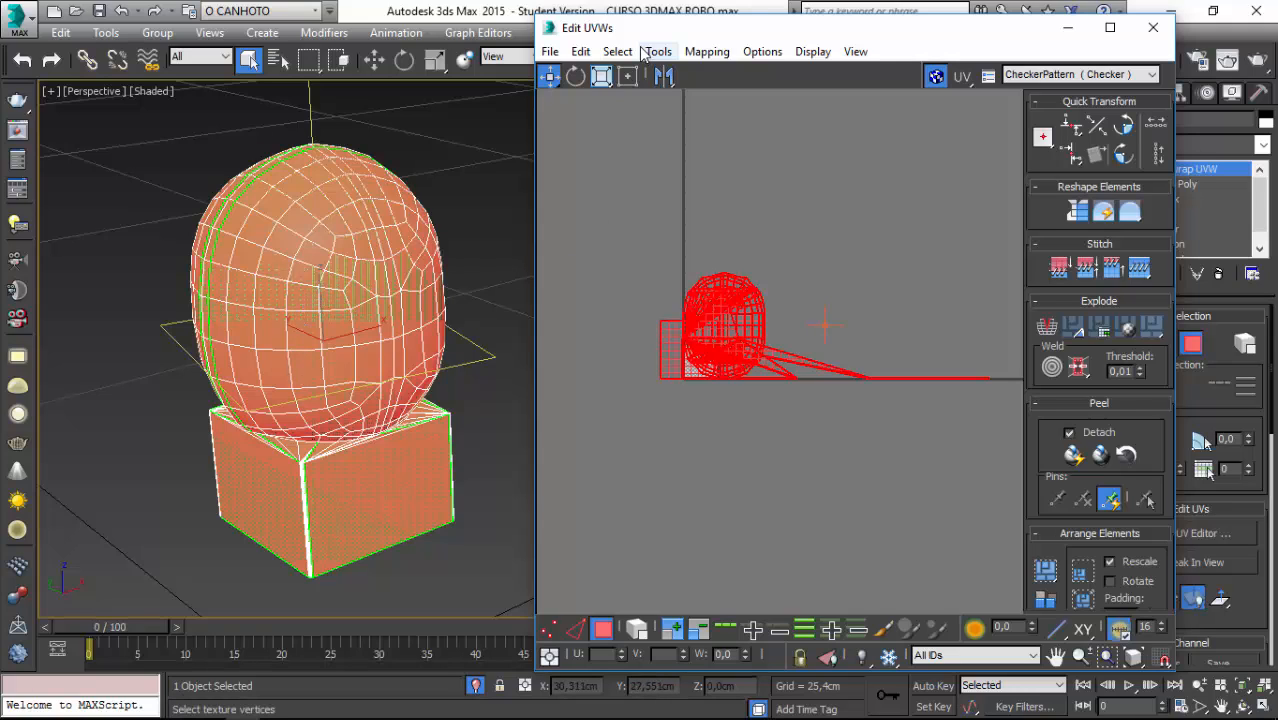
- Apply Flatten Mapping to the selected UV faces with a polygon angle of 60
{"action": "left_click", "coordinate": [707, 54]}
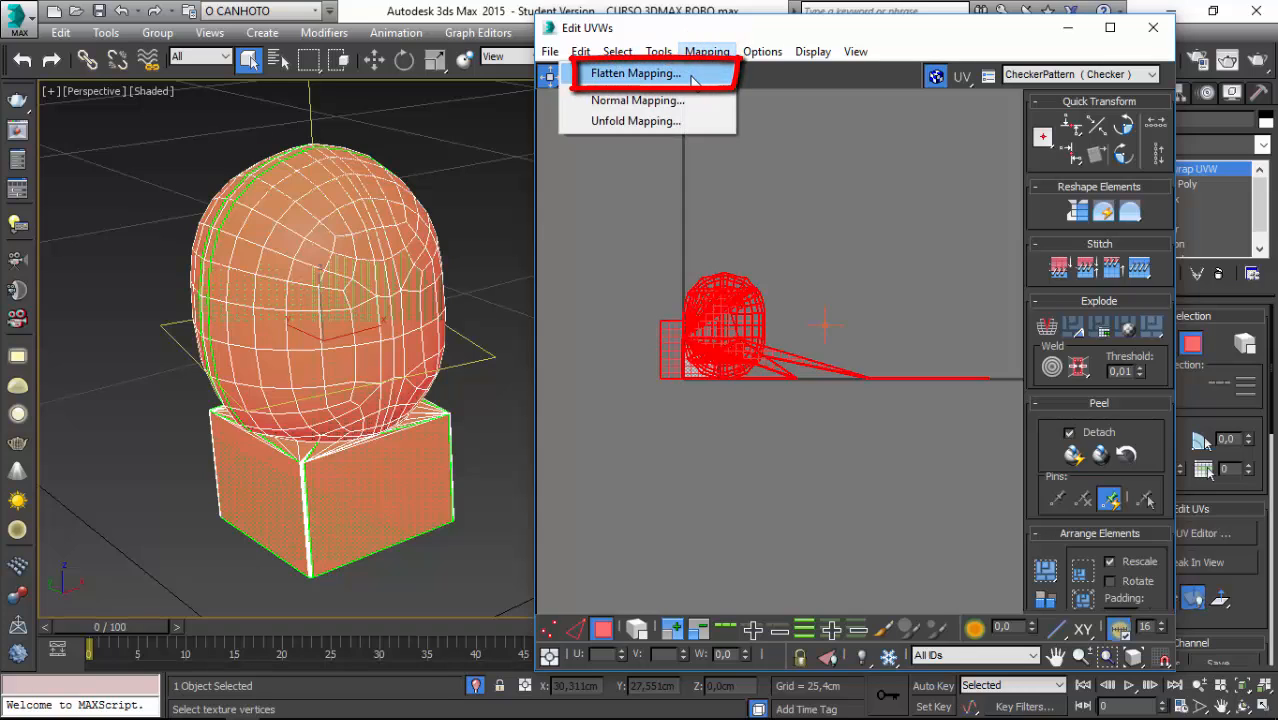
{"action": "left_click", "coordinate": [697, 78]}
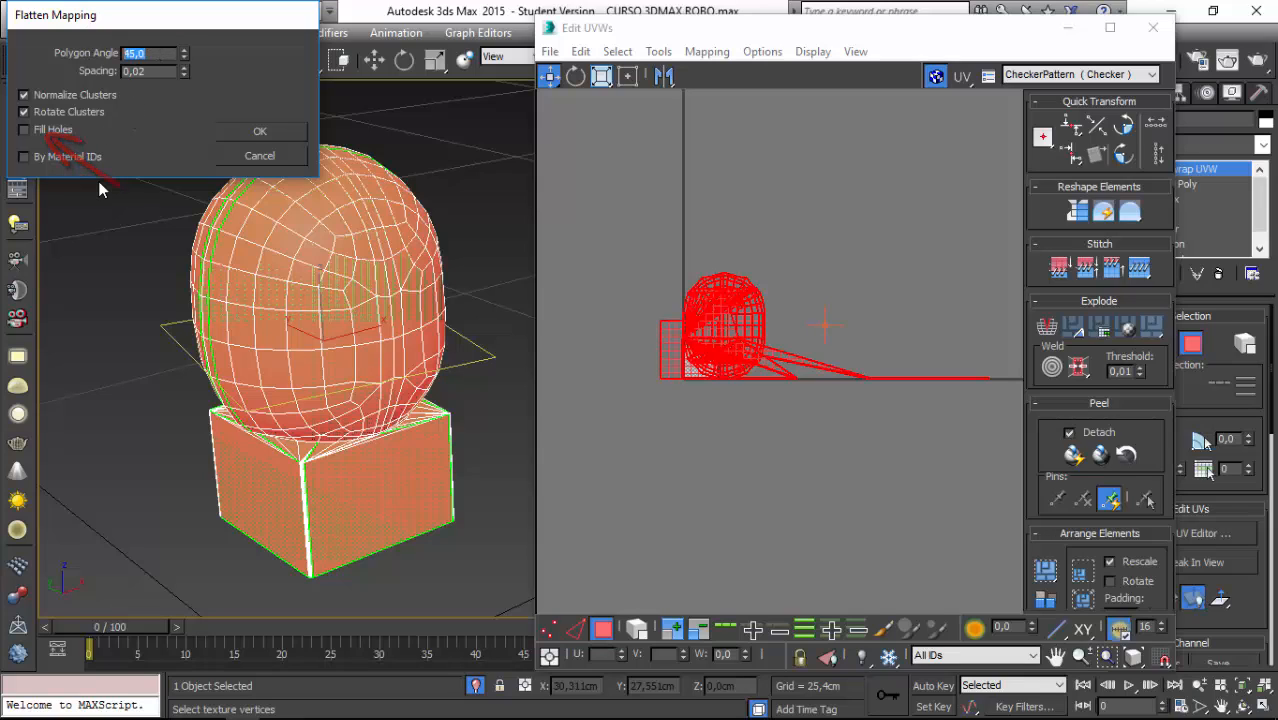
{"action": "type", "text": "60"}
{"action": "left_click", "coordinate": [250, 134]}
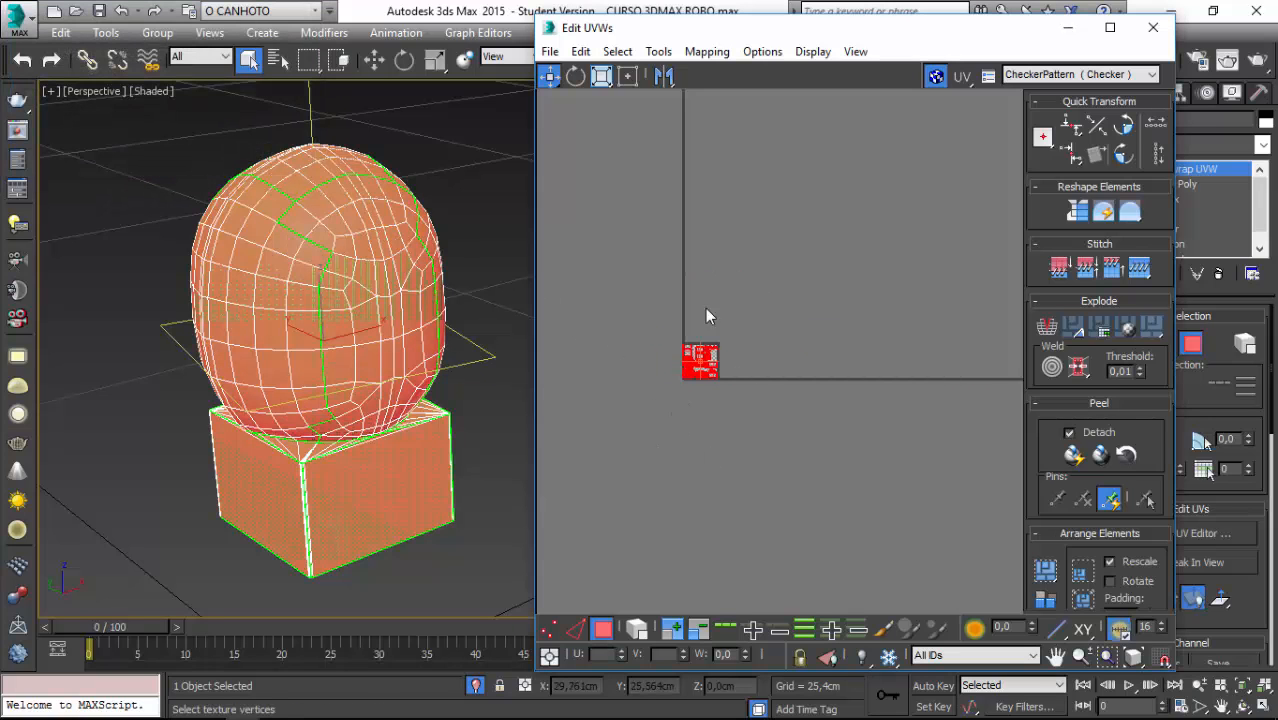
{"action": "middle_click_drag", "start_coordinate": [520, 350], "coordinate": [607, 361], "text": "alt"}
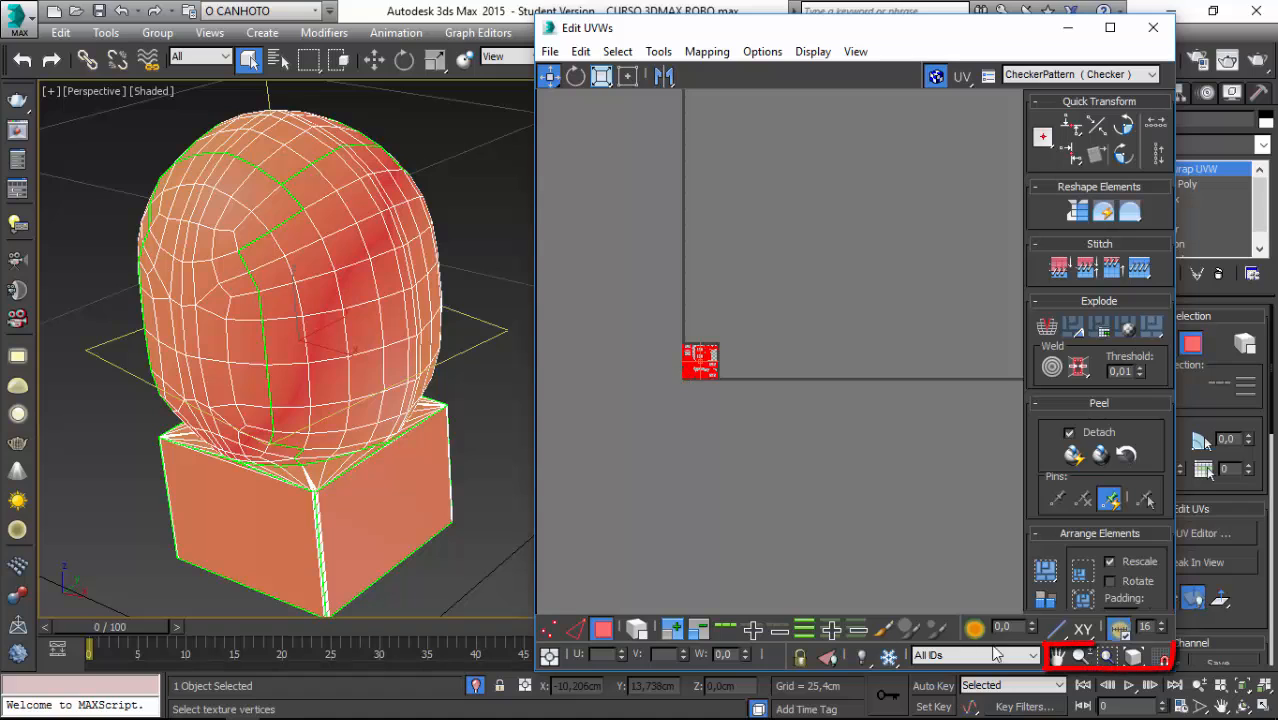
{"action": "left_click", "coordinate": [1134, 658]}
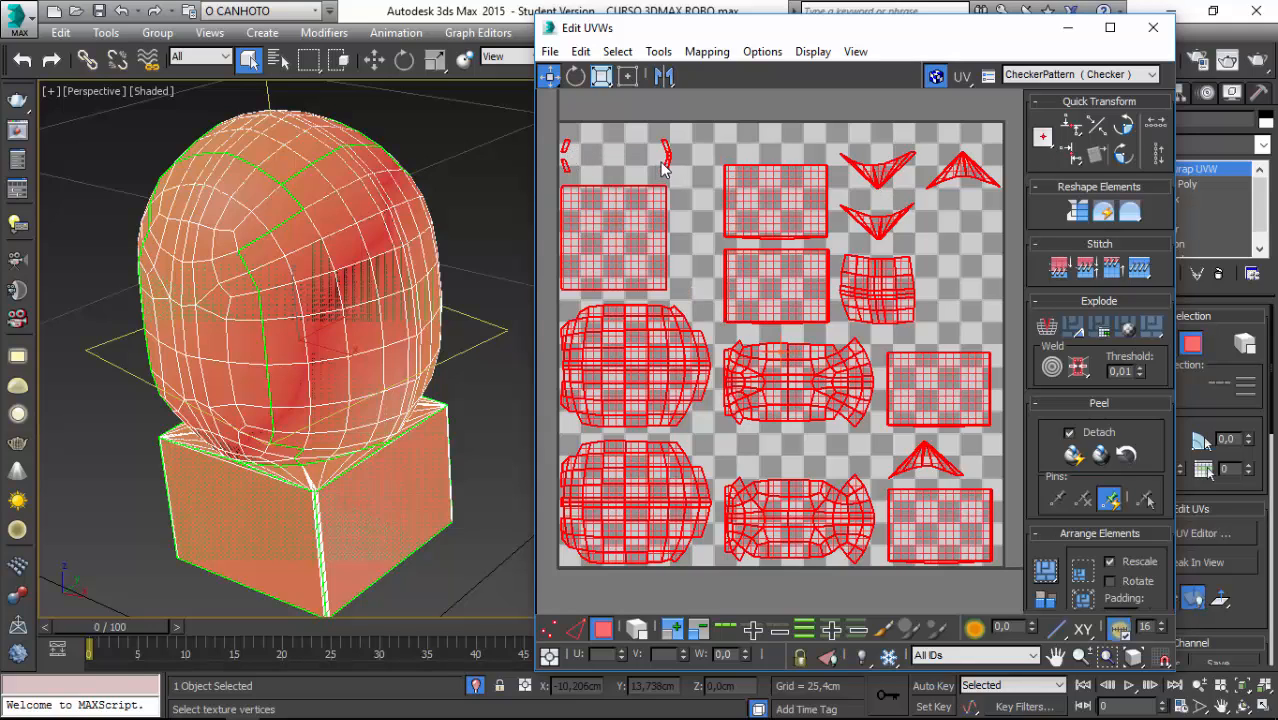
- Reapply Flatten Mapping to the selected UV faces with the polygon angle set to 70
{"action": "left_click", "coordinate": [707, 51]}
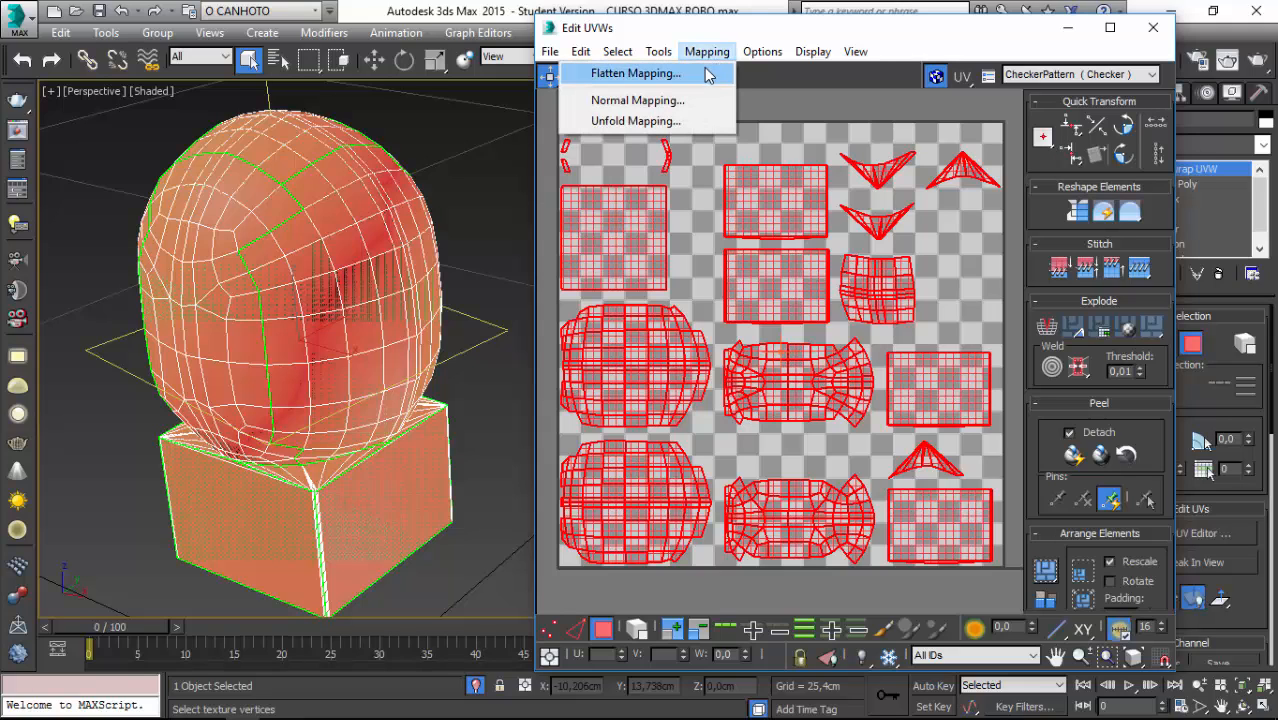
{"action": "left_click", "coordinate": [701, 73]}
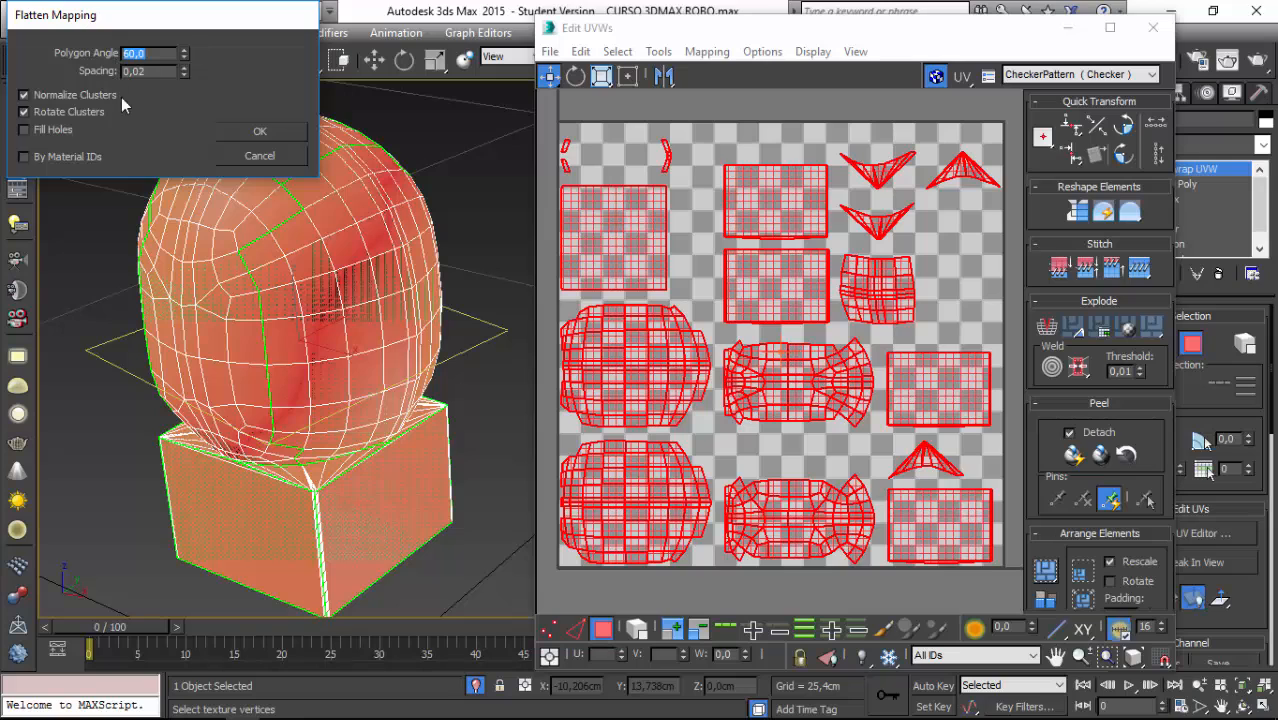
{"action": "type", "text": "70"}
{"action": "left_click", "coordinate": [242, 133]}
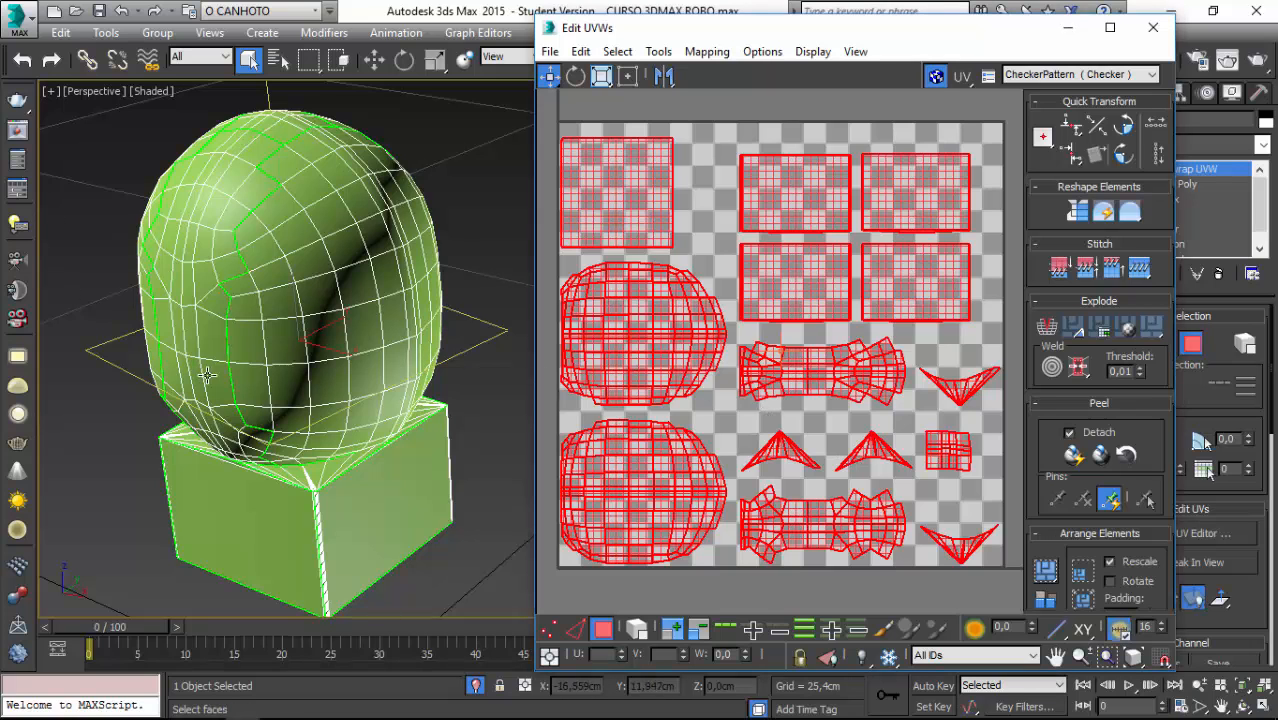
- Display the CheckerPattern (Checker) texture on the torso and waist model
{"action": "mouse_move", "coordinate": [222, 436]}
{"action": "middle_mouse_down", "text": "alt"}
{"action": "mouse_move", "coordinate": [241, 448]}
{"action": "mouse_move", "coordinate": [250, 365]}
{"action": "mouse_move", "coordinate": [236, 298]}
{"action": "mouse_move", "coordinate": [350, 292]}
{"action": "middle_mouse_up", "text": "alt"}
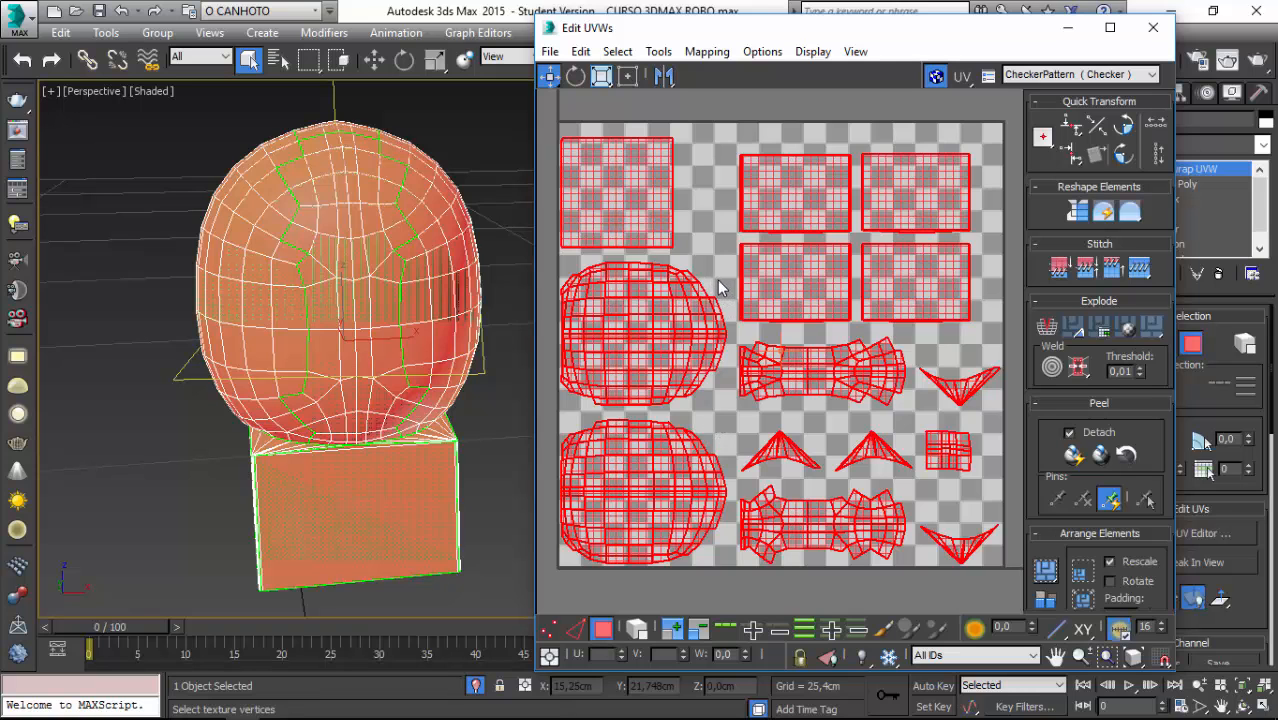
{"action": "middle_click_drag", "start_coordinate": [236, 325], "coordinate": [950, 237], "text": "alt"}
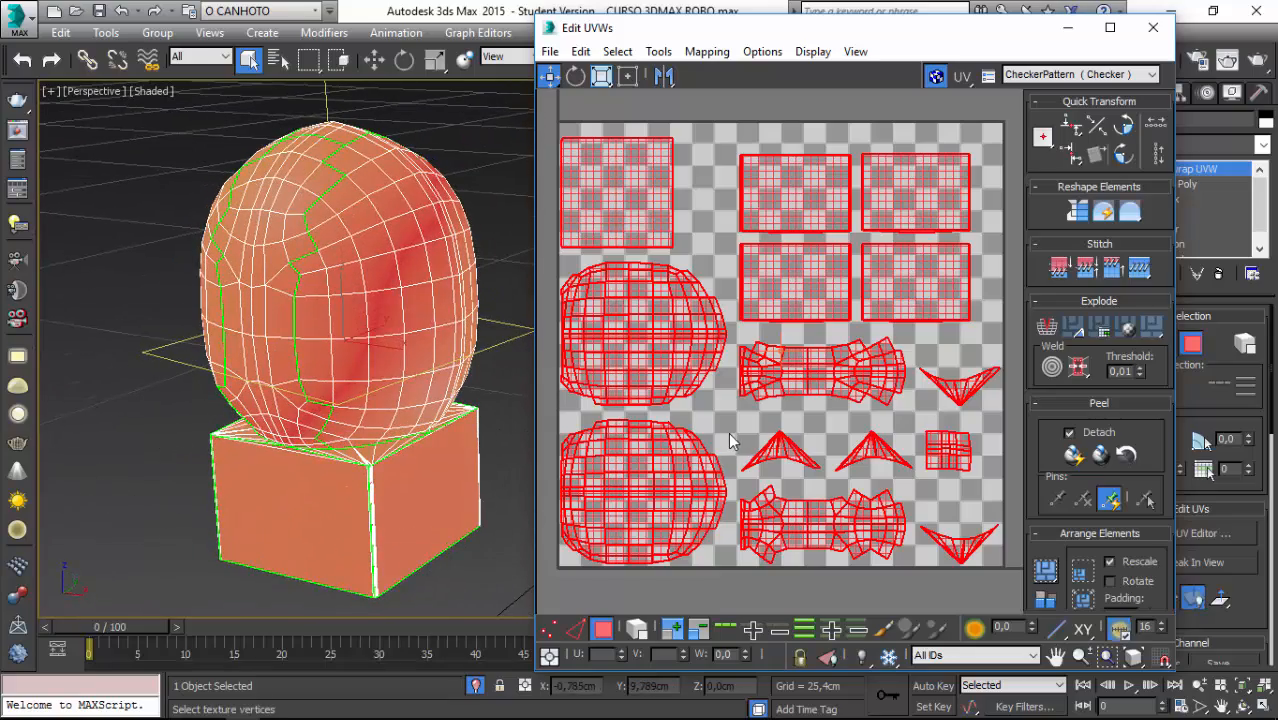
{"action": "middle_click_drag", "start_coordinate": [730, 441], "coordinate": [1066, 82], "text": "alt"}
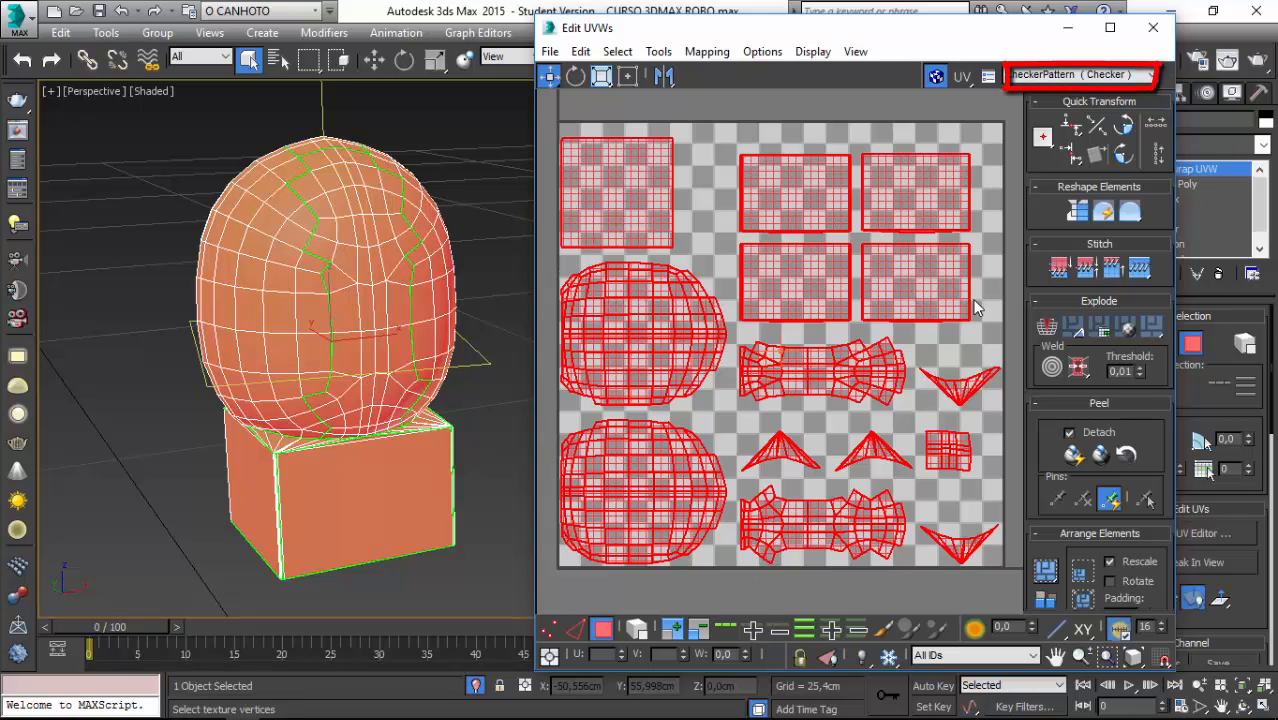
{"action": "mouse_move", "coordinate": [350, 400]}
{"action": "middle_mouse_down", "text": "alt"}
{"action": "mouse_move", "coordinate": [240, 370]}
{"action": "mouse_move", "coordinate": [300, 266]}
{"action": "mouse_move", "coordinate": [330, 245]}
{"action": "middle_mouse_up", "text": "alt"}
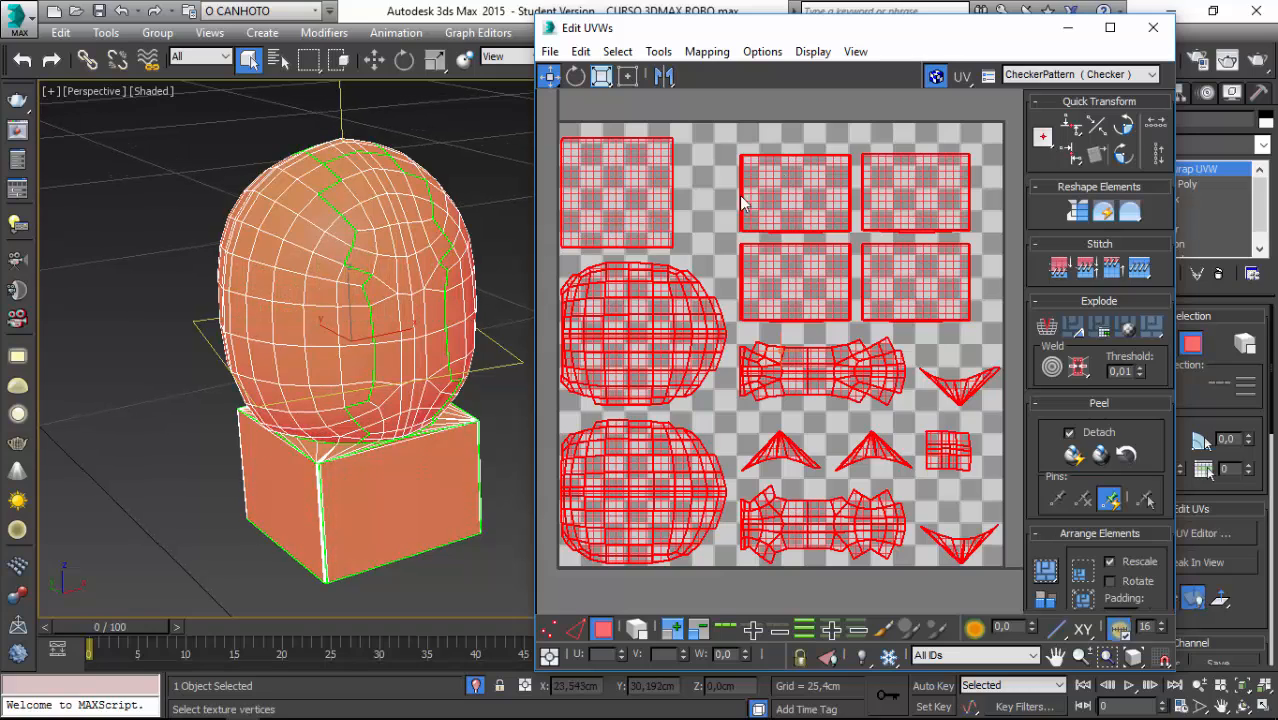
{"action": "left_click", "coordinate": [1151, 75]}
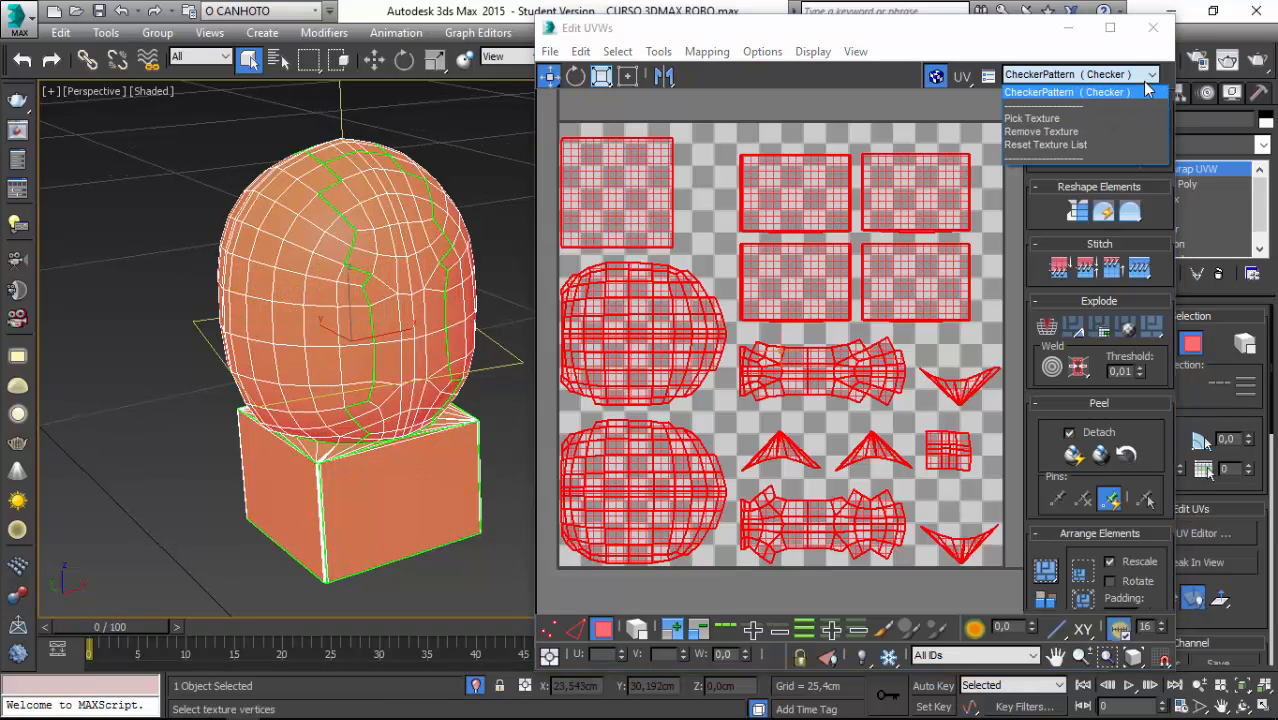
{"action": "left_click", "coordinate": [1089, 92]}
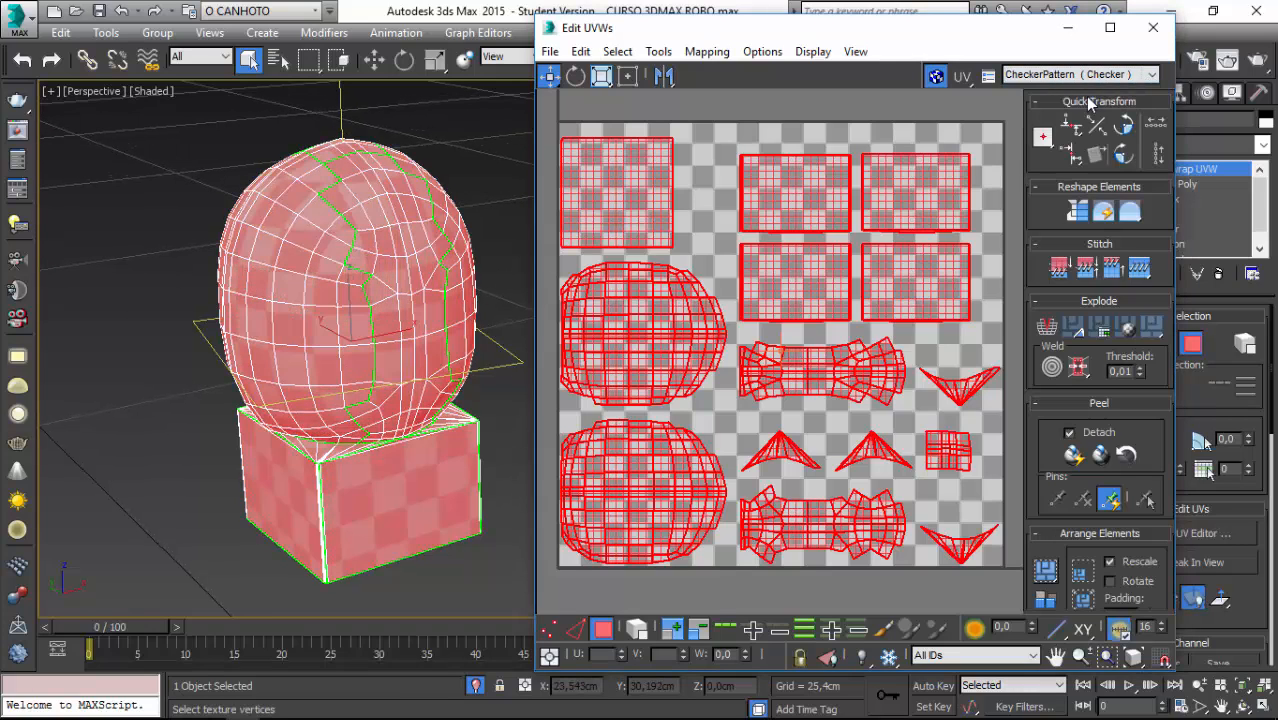
- Clear the face selection, select one face in the upper strip-shaped UV shell and locate it on the torso
{"action": "middle_click_drag", "start_coordinate": [215, 306], "coordinate": [308, 345], "text": "alt"}
{"action": "left_click", "coordinate": [183, 296]}
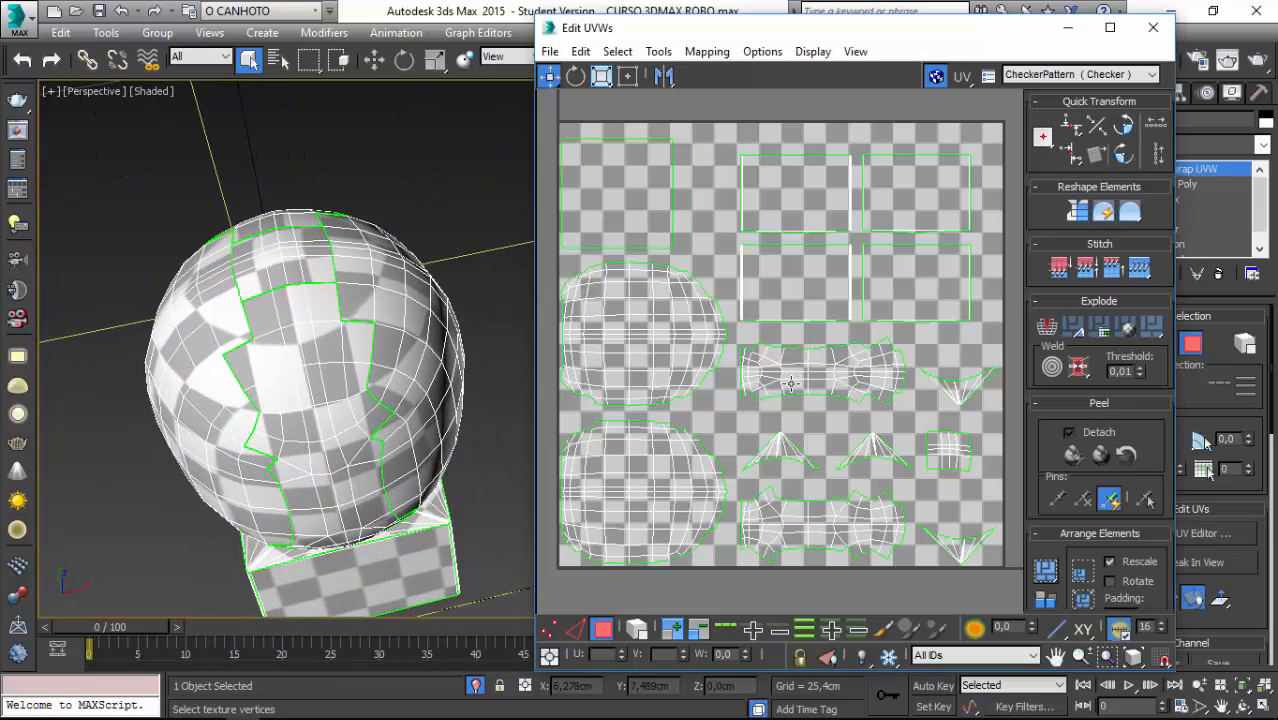
{"action": "left_click", "coordinate": [790, 385]}
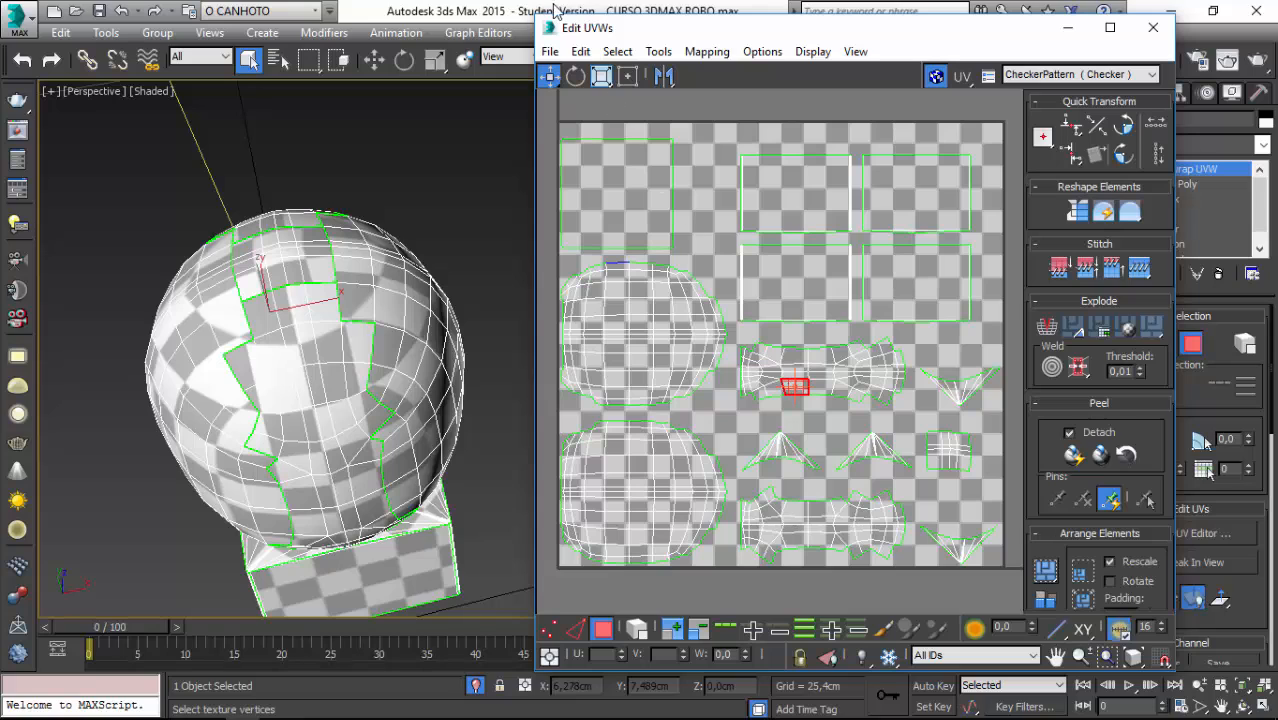
{"action": "left_click", "coordinate": [580, 51]}
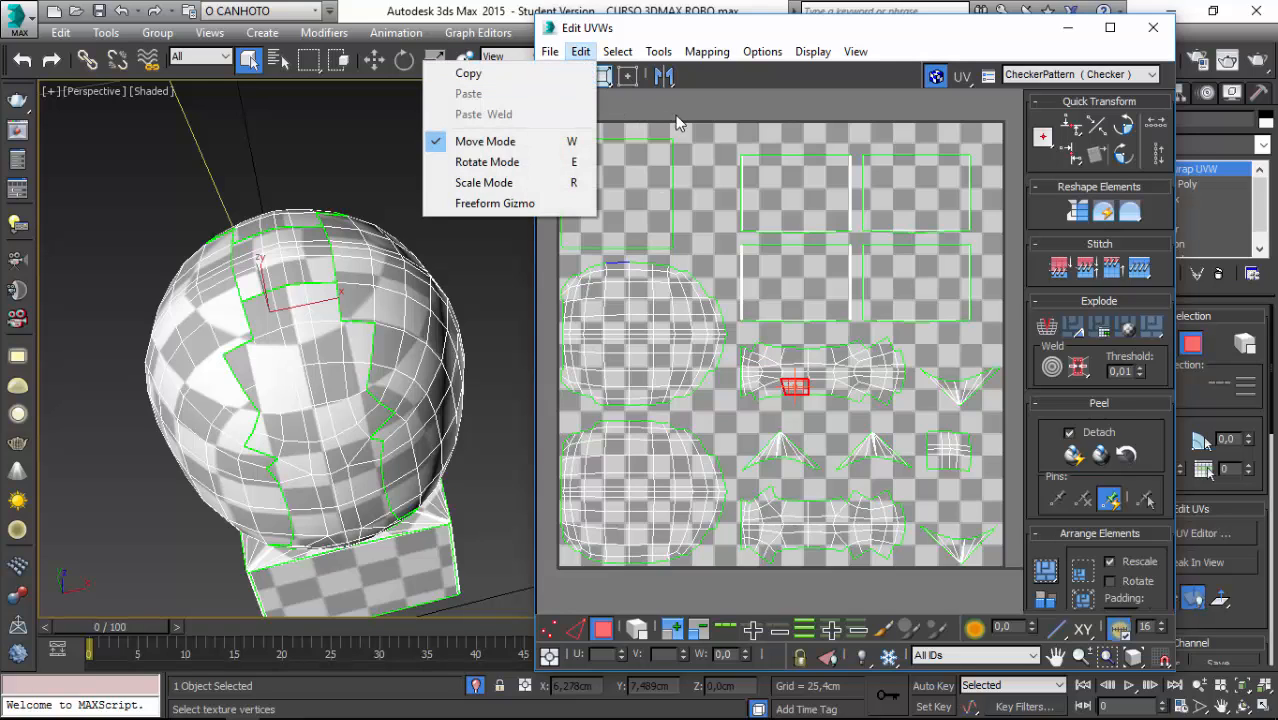
{"action": "left_click", "coordinate": [722, 80]}
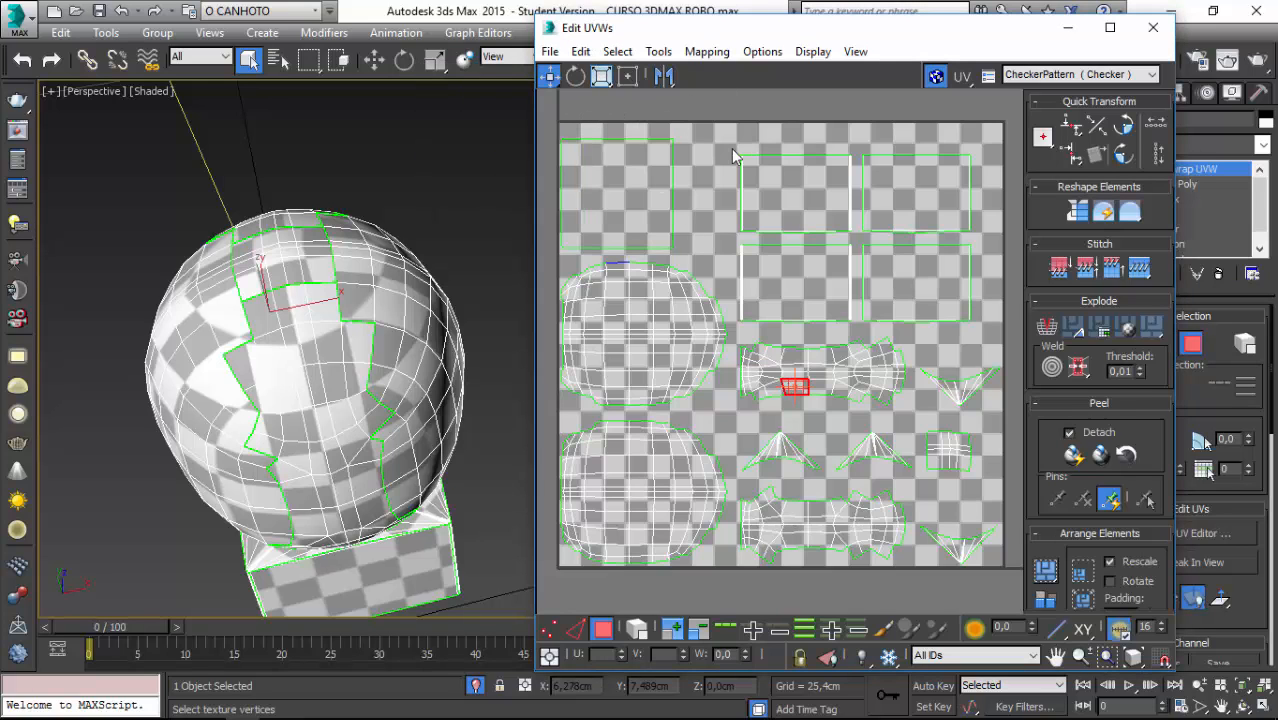
{"action": "mouse_move", "coordinate": [480, 250]}
{"action": "middle_mouse_down", "text": "alt"}
{"action": "mouse_move", "coordinate": [330, 428]}
{"action": "mouse_move", "coordinate": [285, 445]}
{"action": "middle_mouse_up", "text": "alt"}
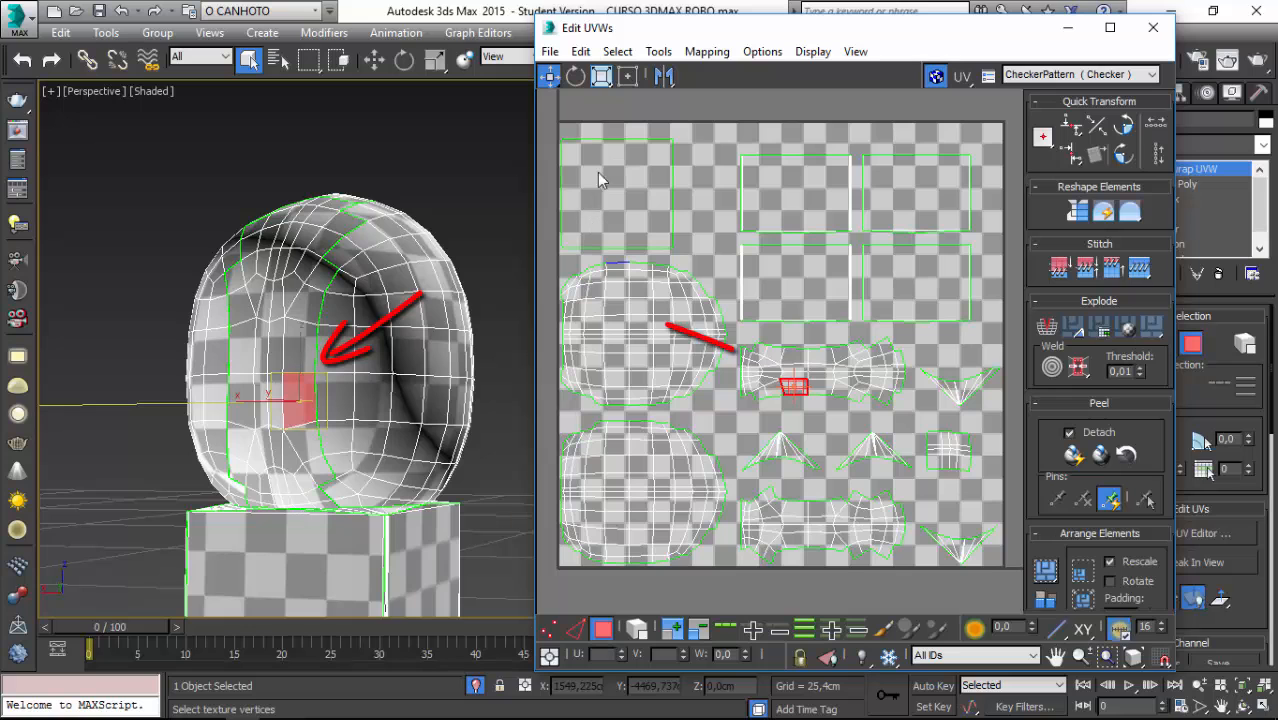
- Activate Scale mode and select individual torso faces to compare their places on the model with the UV layout
{"action": "left_click", "coordinate": [600, 78]}
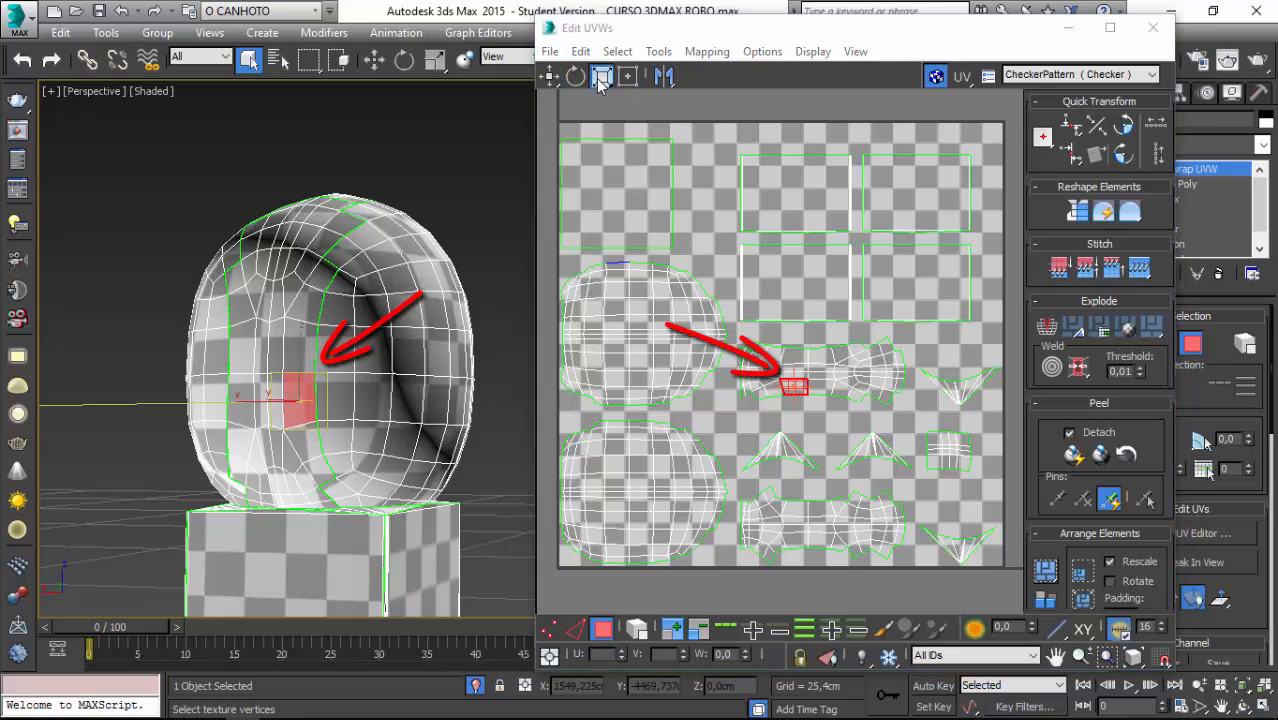
{"action": "middle_click_drag", "start_coordinate": [400, 335], "coordinate": [513, 337], "text": "alt"}
{"action": "middle_click_drag", "start_coordinate": [160, 371], "coordinate": [254, 358], "text": "alt"}
{"action": "left_click", "coordinate": [339, 395]}
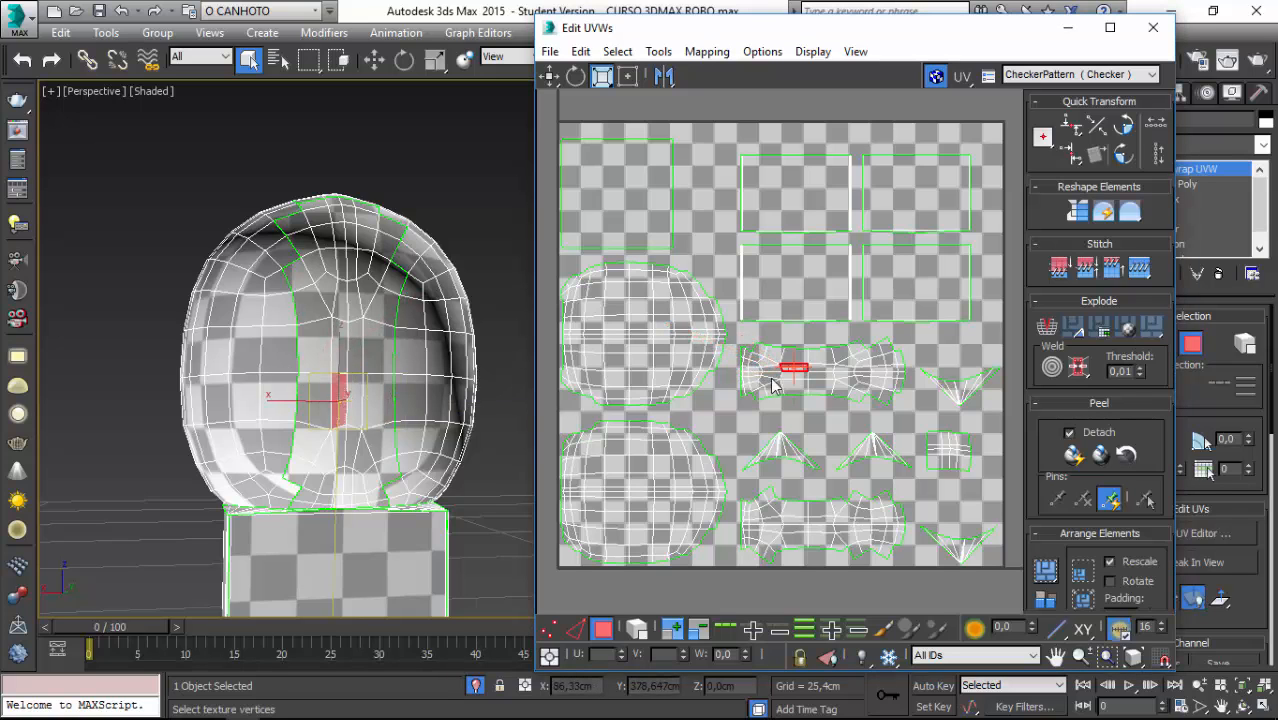
{"action": "middle_click_drag", "start_coordinate": [278, 312], "coordinate": [296, 348], "text": "alt"}
{"action": "left_click", "coordinate": [299, 351]}
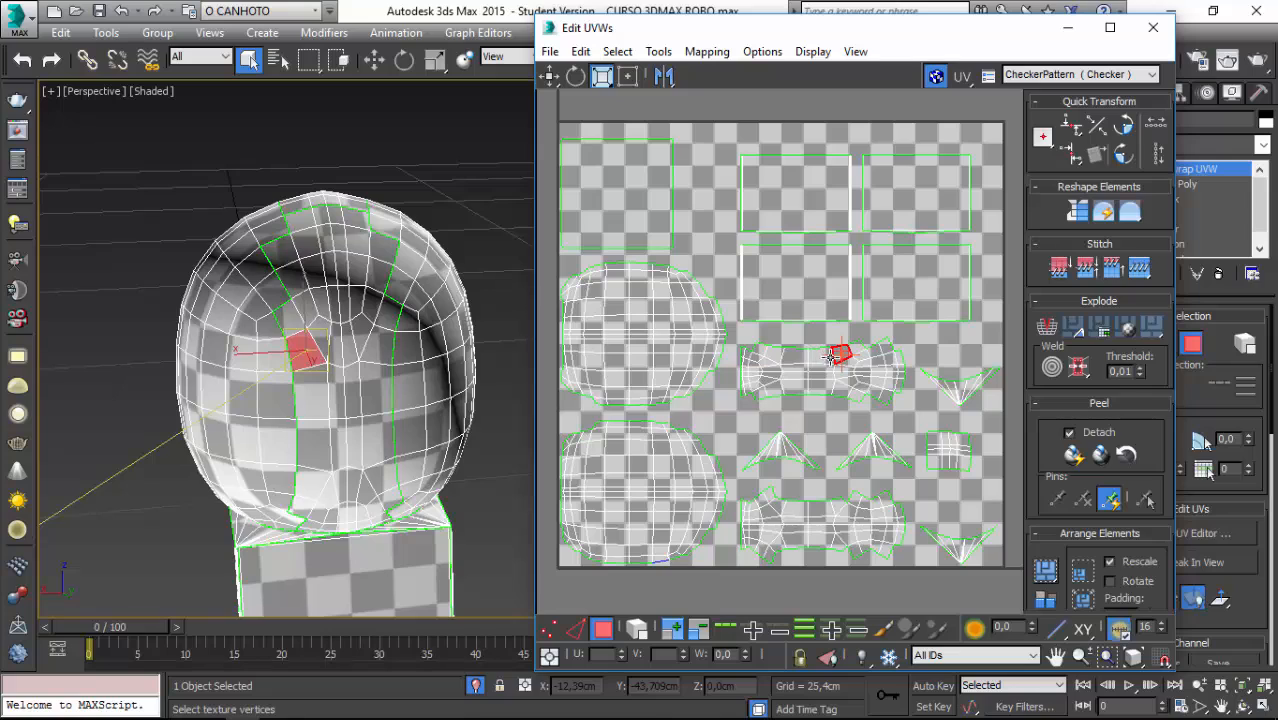
{"action": "middle_click_drag", "start_coordinate": [308, 298], "coordinate": [390, 308], "text": "alt"}
{"action": "left_click", "coordinate": [268, 312]}
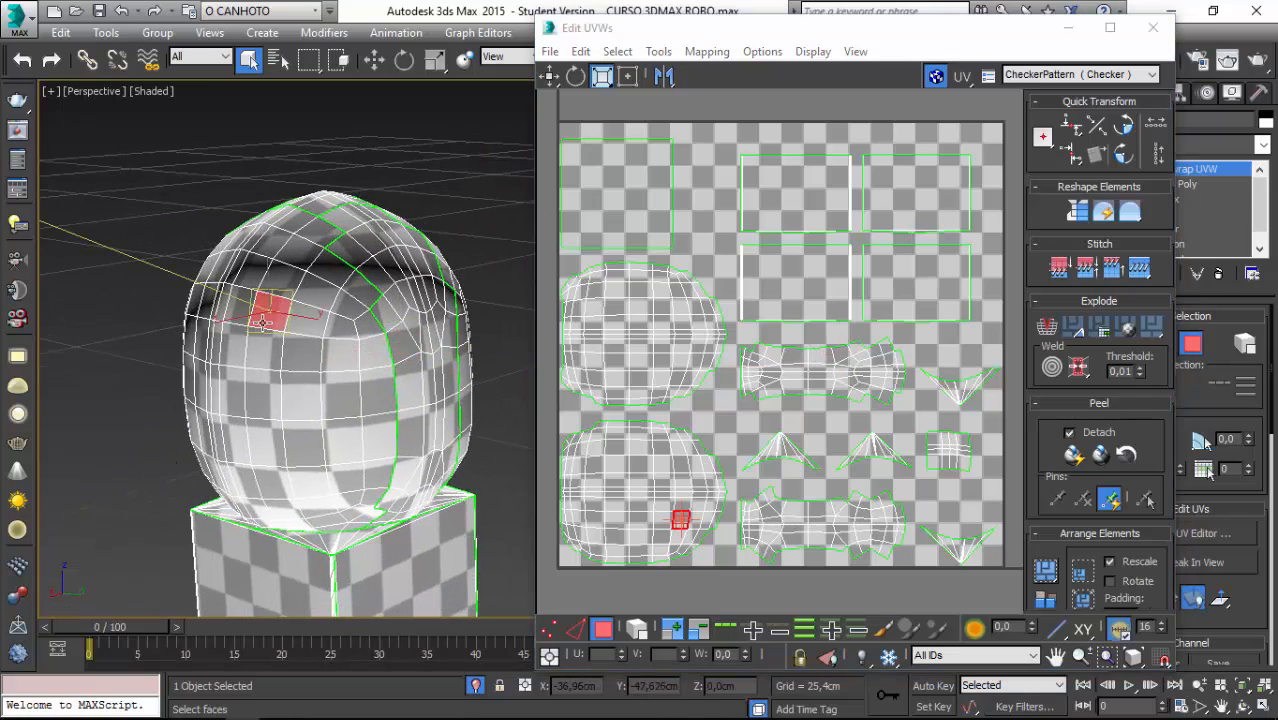
- Clear the face selection and examine the checker pattern around the torso and waist for stretching
{"action": "middle_click_drag", "start_coordinate": [300, 390], "coordinate": [420, 390], "text": "alt"}
{"action": "middle_click_drag", "start_coordinate": [340, 394], "coordinate": [384, 410], "text": "alt"}
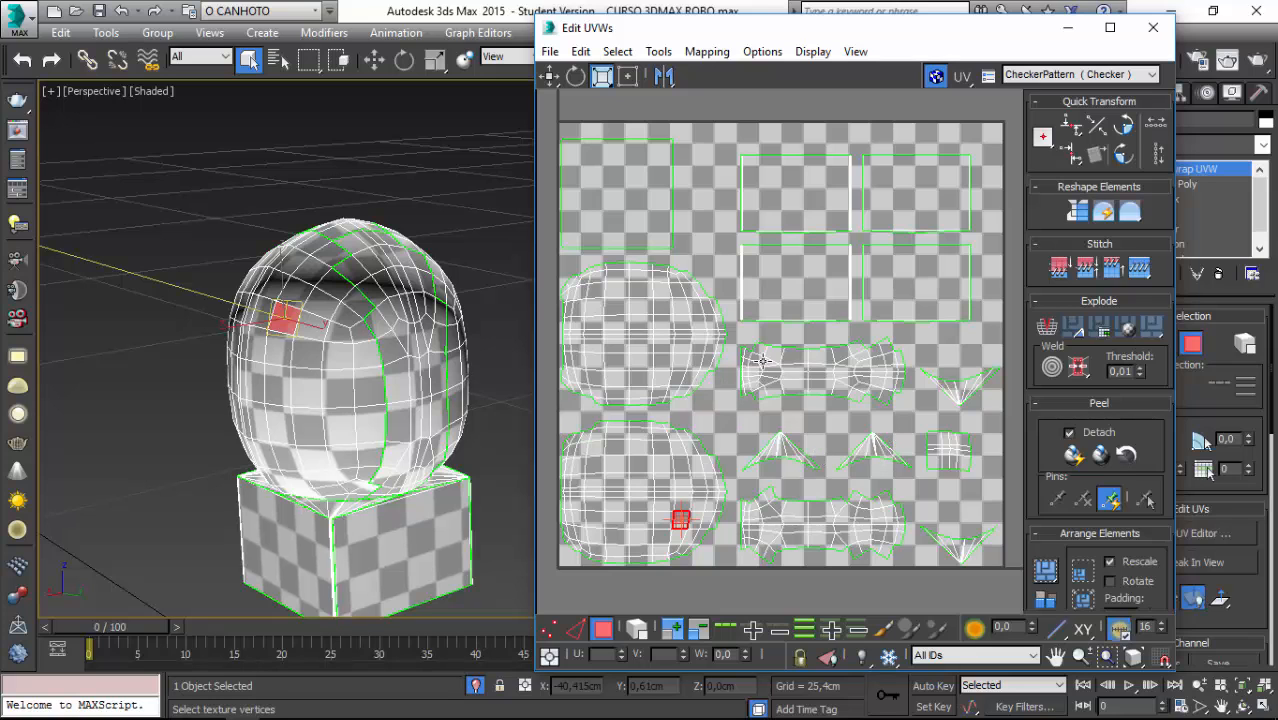
{"action": "middle_click_drag", "start_coordinate": [800, 306], "coordinate": [707, 248], "text": "alt"}
{"action": "left_click", "coordinate": [500, 329]}
{"action": "middle_click_drag", "start_coordinate": [500, 329], "coordinate": [315, 318], "text": "alt"}
{"action": "scroll", "coordinate": [337, 316], "scroll_direction": "up", "scroll_amount": 3}
{"action": "scroll", "coordinate": [268, 331], "scroll_direction": "down", "scroll_amount": 2}
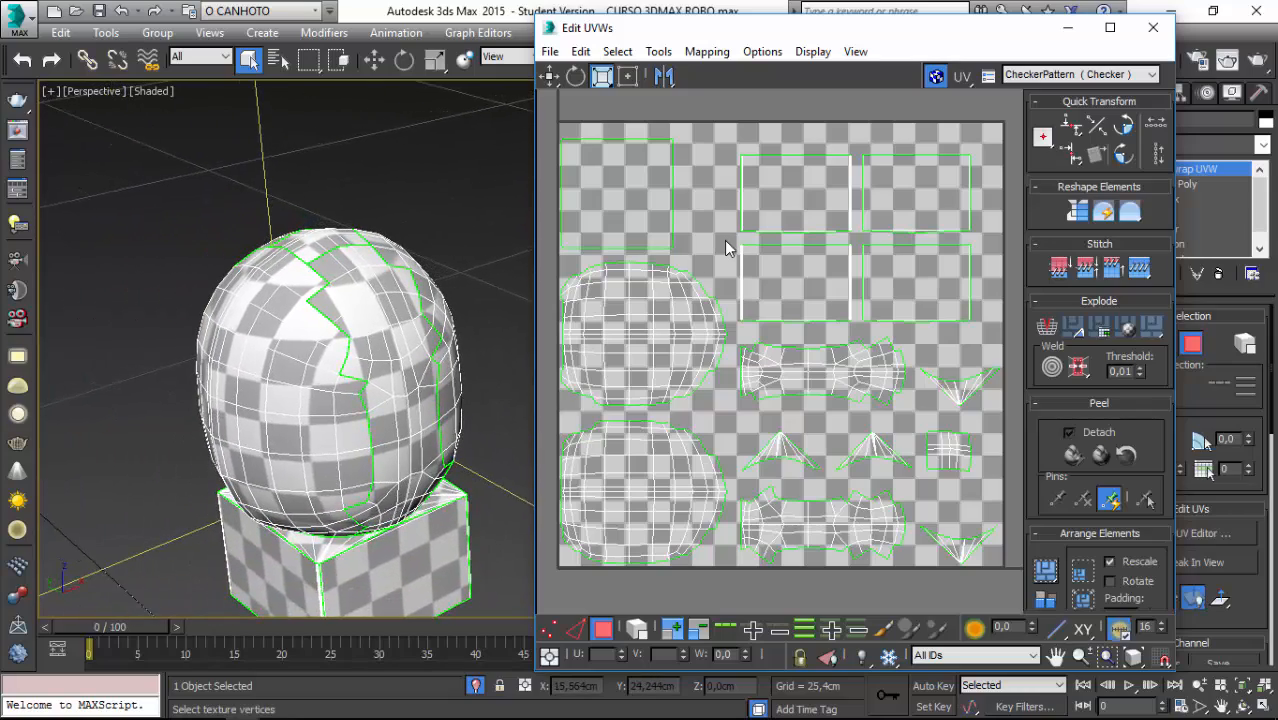
{"action": "scroll", "coordinate": [722, 248], "scroll_direction": "down", "scroll_amount": 2}
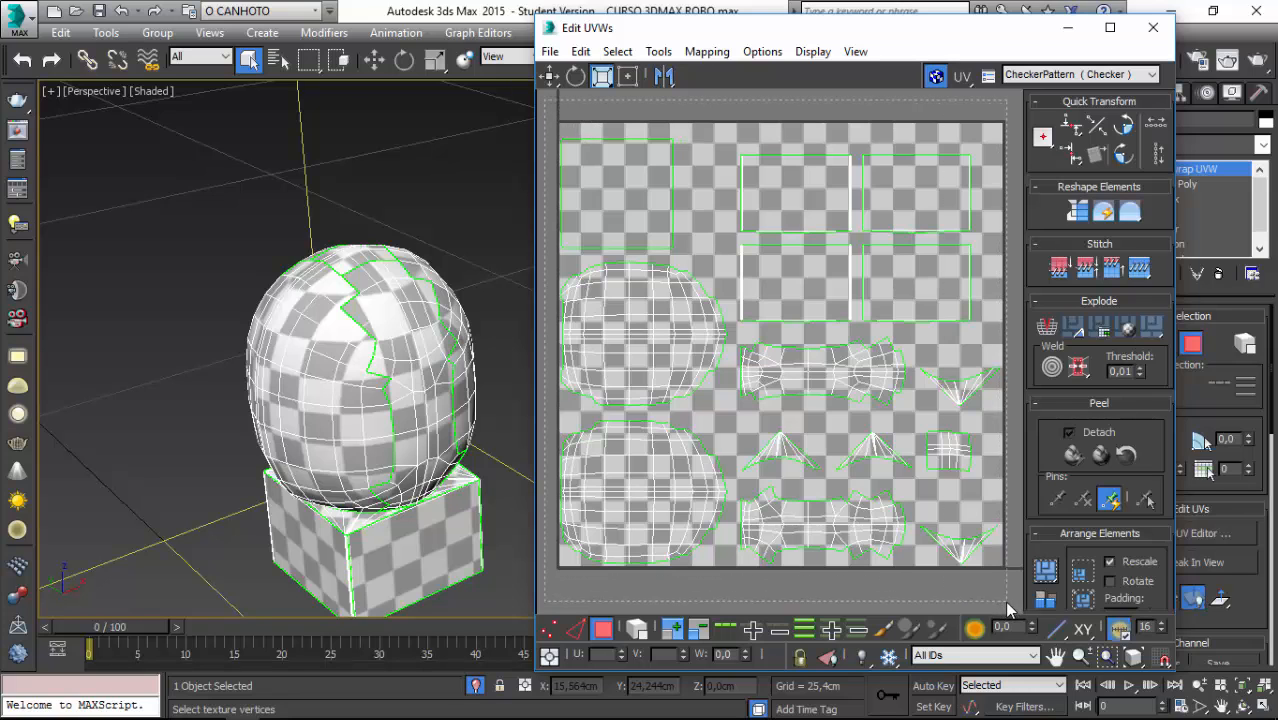
- Relax all UV faces of the torso and waist, and check the checker pattern on the model
{"action": "key", "text": "ctrl+a"}
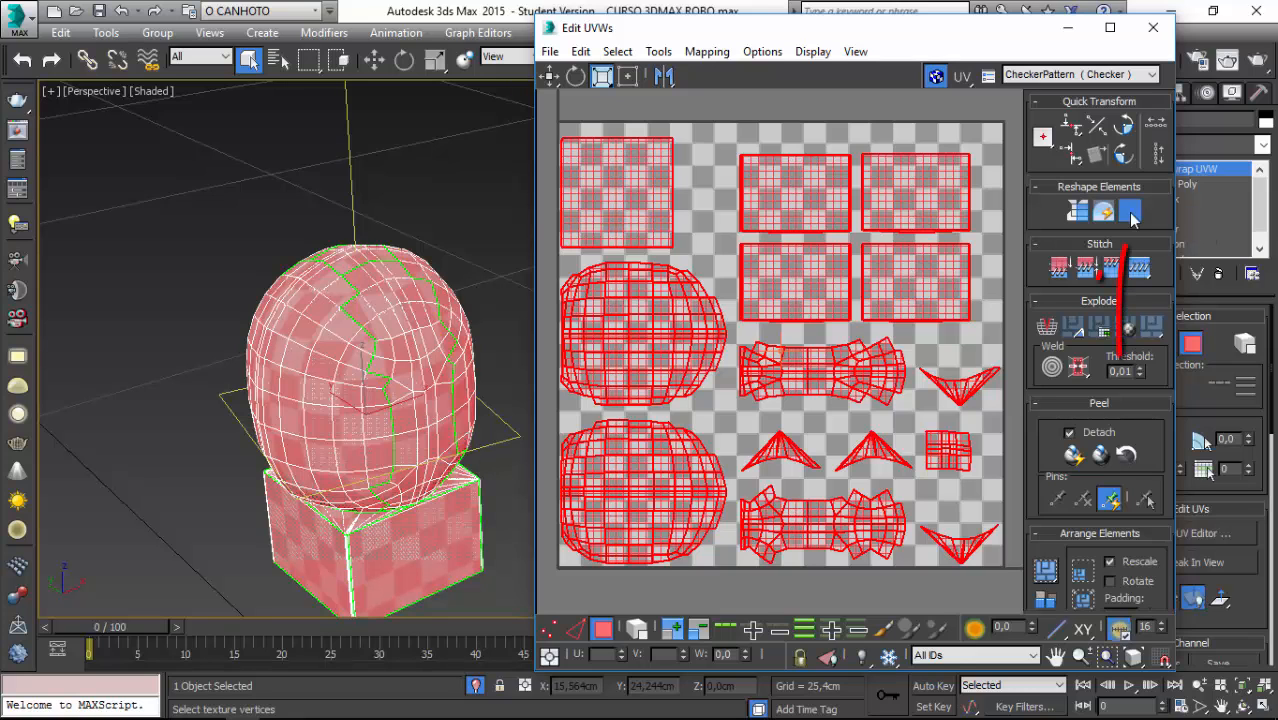
{"action": "left_click", "coordinate": [1131, 215]}
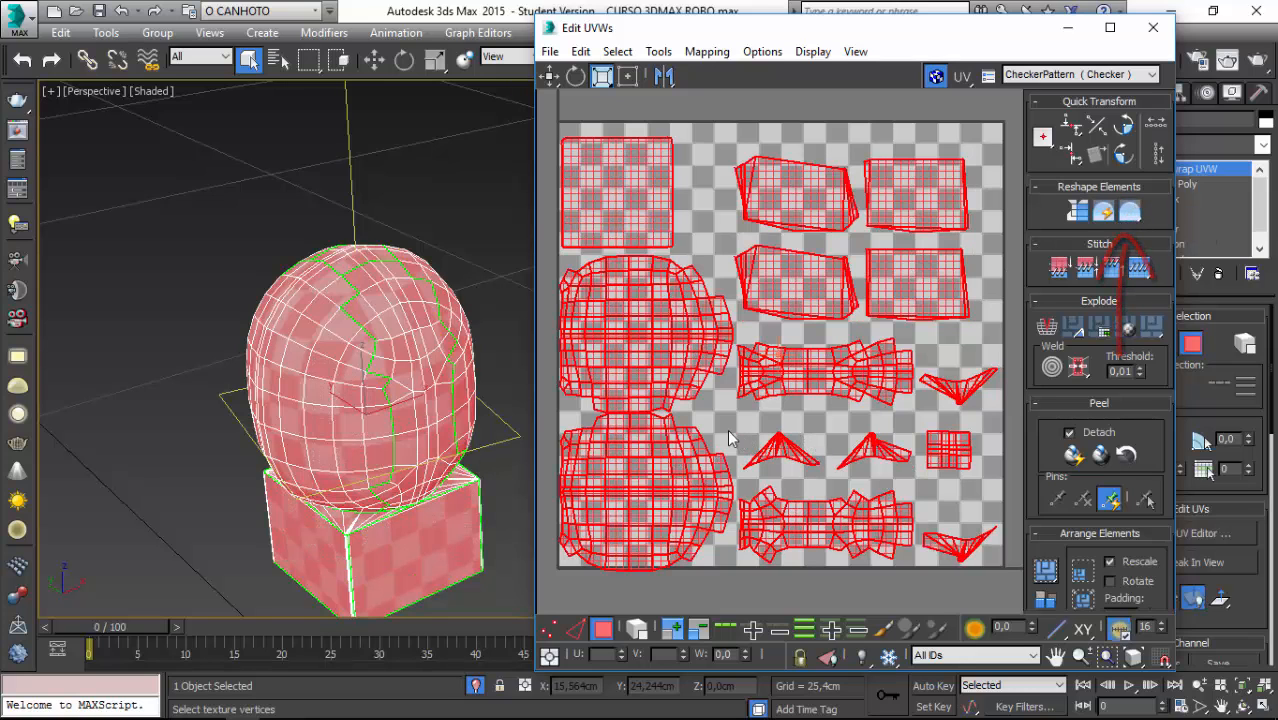
{"action": "mouse_move", "coordinate": [470, 400]}
{"action": "middle_mouse_down", "text": "alt"}
{"action": "mouse_move", "coordinate": [265, 323]}
{"action": "mouse_move", "coordinate": [214, 365]}
{"action": "mouse_move", "coordinate": [177, 285]}
{"action": "mouse_move", "coordinate": [251, 357]}
{"action": "mouse_move", "coordinate": [233, 309]}
{"action": "mouse_move", "coordinate": [268, 384]}
{"action": "middle_mouse_up", "text": "alt"}
{"action": "key", "text": "F2"}
{"action": "middle_click_drag", "start_coordinate": [270, 405], "coordinate": [335, 305], "text": "alt"}
- Select all UV faces and apply Flatten Mapping with a polygon angle of 65
{"action": "left_click", "coordinate": [698, 53]}
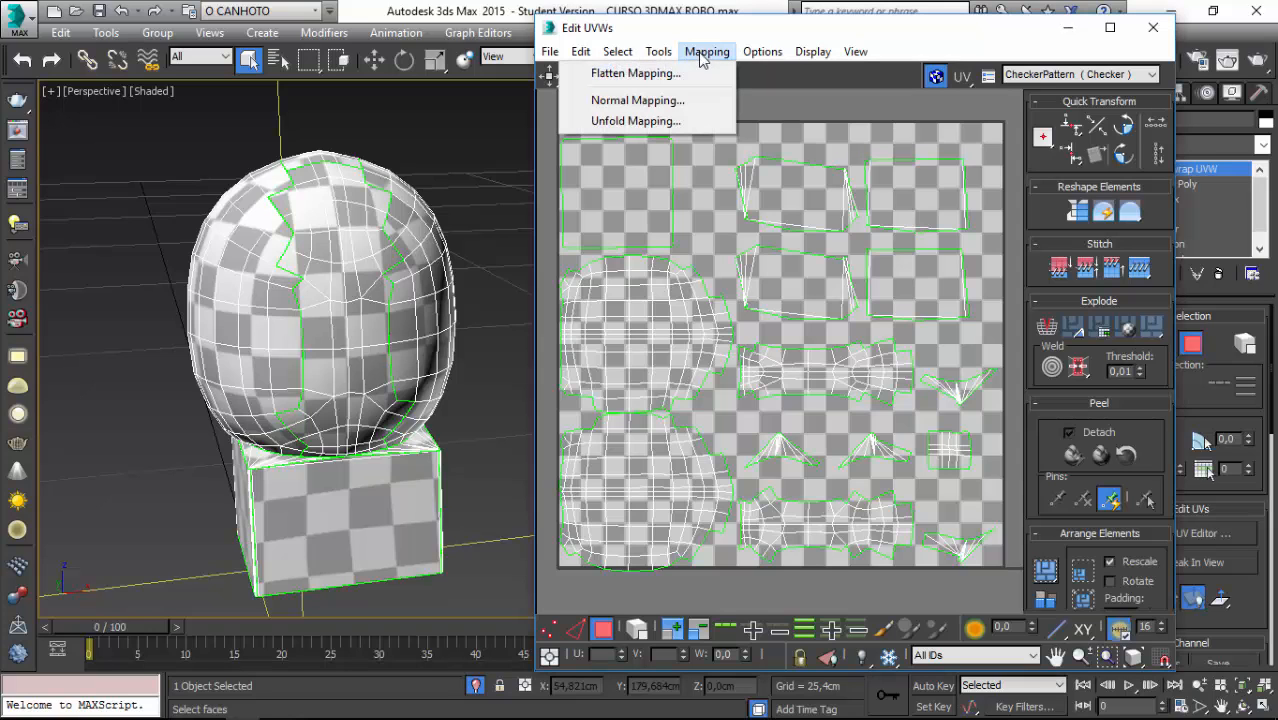
{"action": "left_click", "coordinate": [544, 124]}
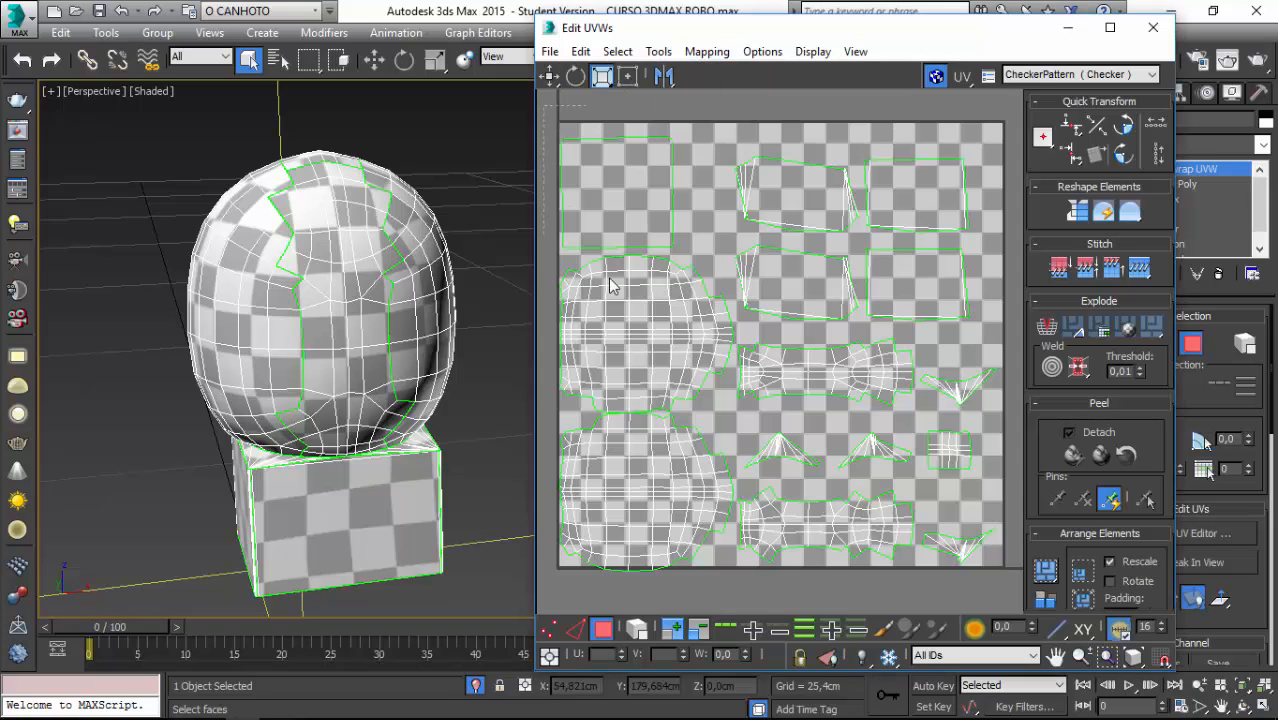
{"action": "left_click_drag", "start_coordinate": [1018, 602], "coordinate": [550, 110]}
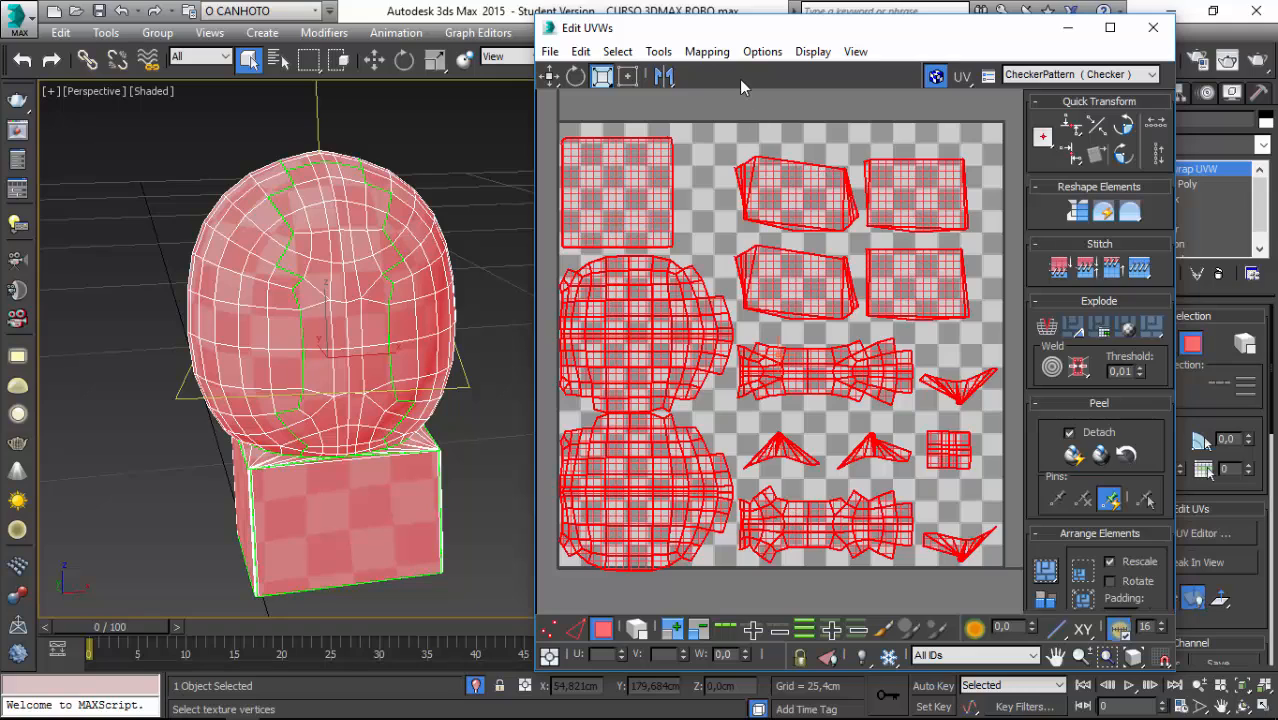
{"action": "left_click", "coordinate": [703, 51]}
{"action": "left_click", "coordinate": [633, 73]}
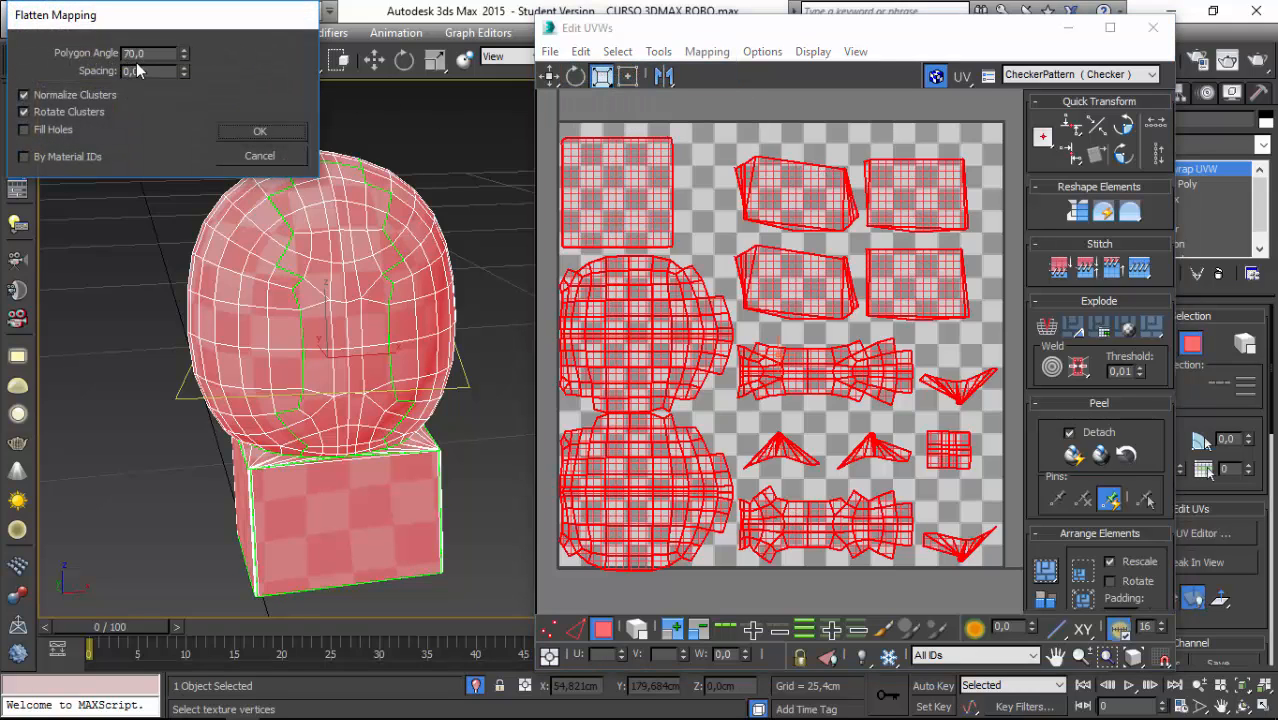
{"action": "left_click_drag", "start_coordinate": [152, 55], "coordinate": [95, 58]}
{"action": "left_click", "coordinate": [256, 134]}
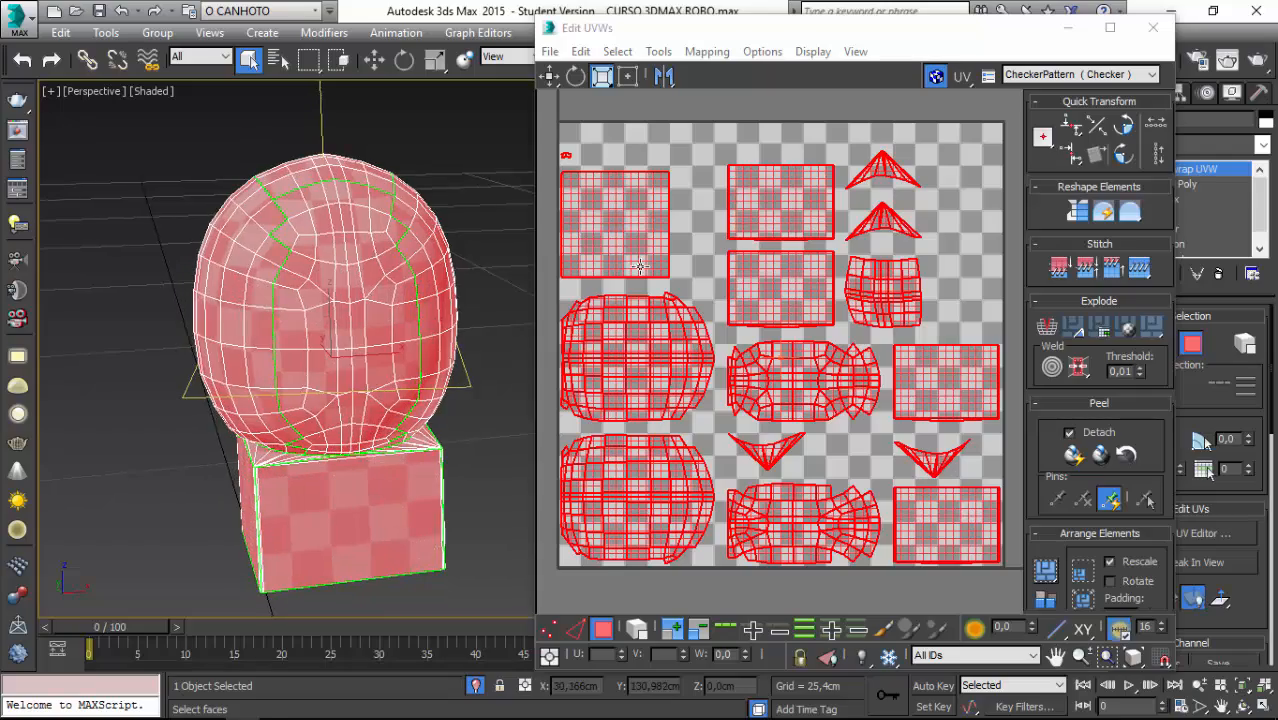
- Restore the polygon angle to 70 and reapply Flatten Mapping to the selected UV faces
{"action": "middle_click_drag", "start_coordinate": [236, 246], "coordinate": [410, 322], "text": "alt"}
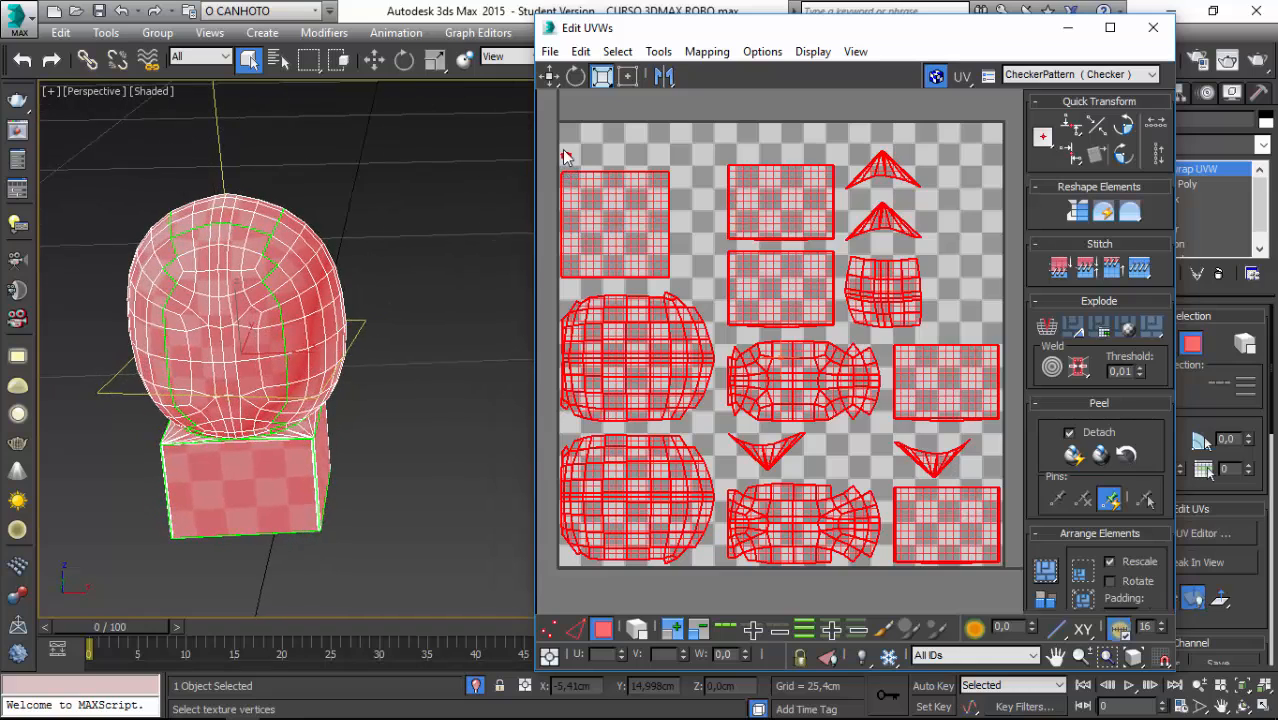
{"action": "left_click", "coordinate": [695, 55]}
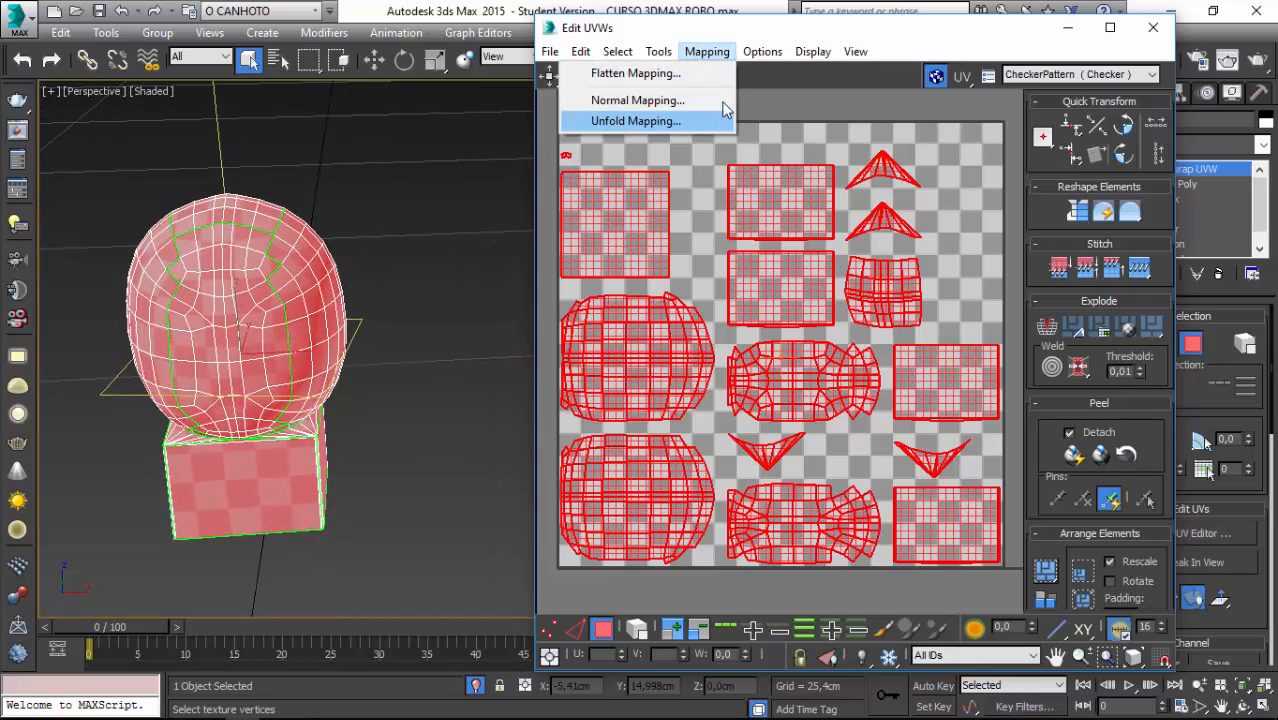
{"action": "left_click", "coordinate": [690, 74]}
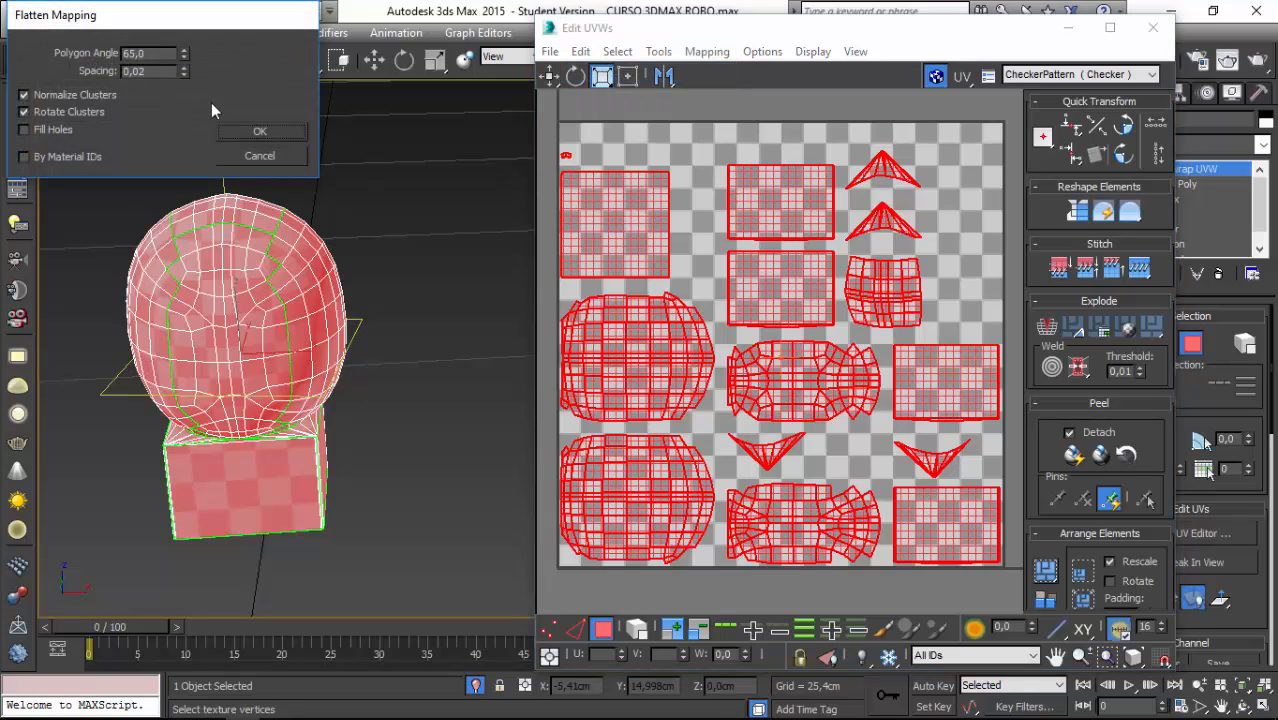
{"action": "left_click_drag", "start_coordinate": [150, 54], "coordinate": [108, 56]}
{"action": "left_click", "coordinate": [231, 131]}
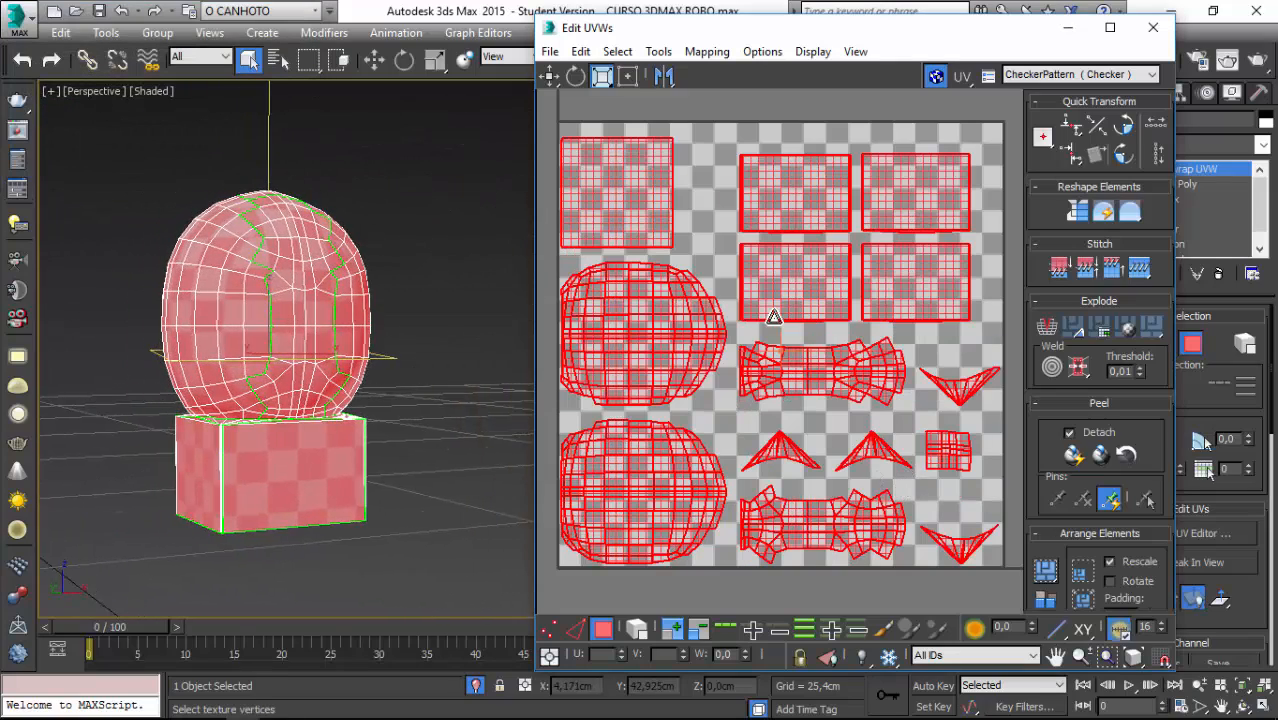
- Examine the checker pattern and UV seams around the torso and waist with the UV faces deselected and reselected
{"action": "mouse_move", "coordinate": [774, 317]}
{"action": "middle_mouse_down", "text": "alt"}
{"action": "mouse_move", "coordinate": [145, 356]}
{"action": "mouse_move", "coordinate": [163, 285]}
{"action": "mouse_move", "coordinate": [165, 346]}
{"action": "mouse_move", "coordinate": [241, 293]}
{"action": "mouse_move", "coordinate": [249, 360]}
{"action": "middle_mouse_up", "text": "alt"}
{"action": "left_click", "coordinate": [163, 285]}
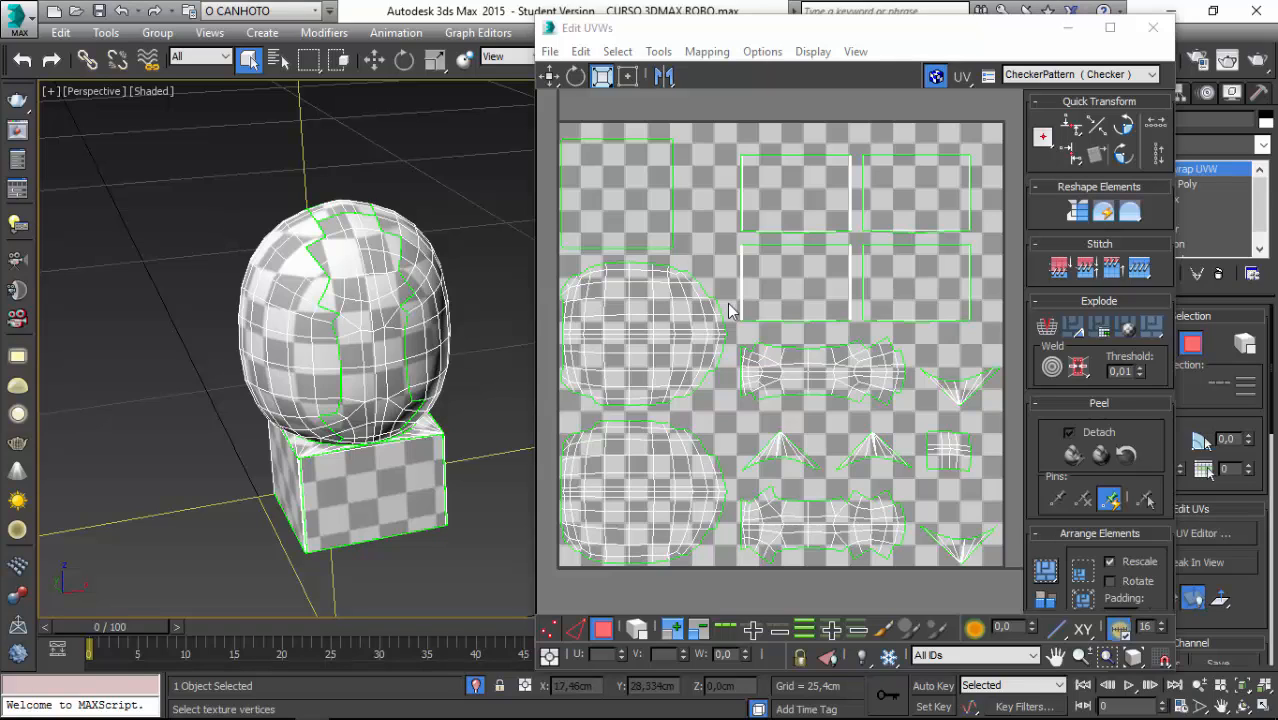
{"action": "left_click", "coordinate": [948, 48]}
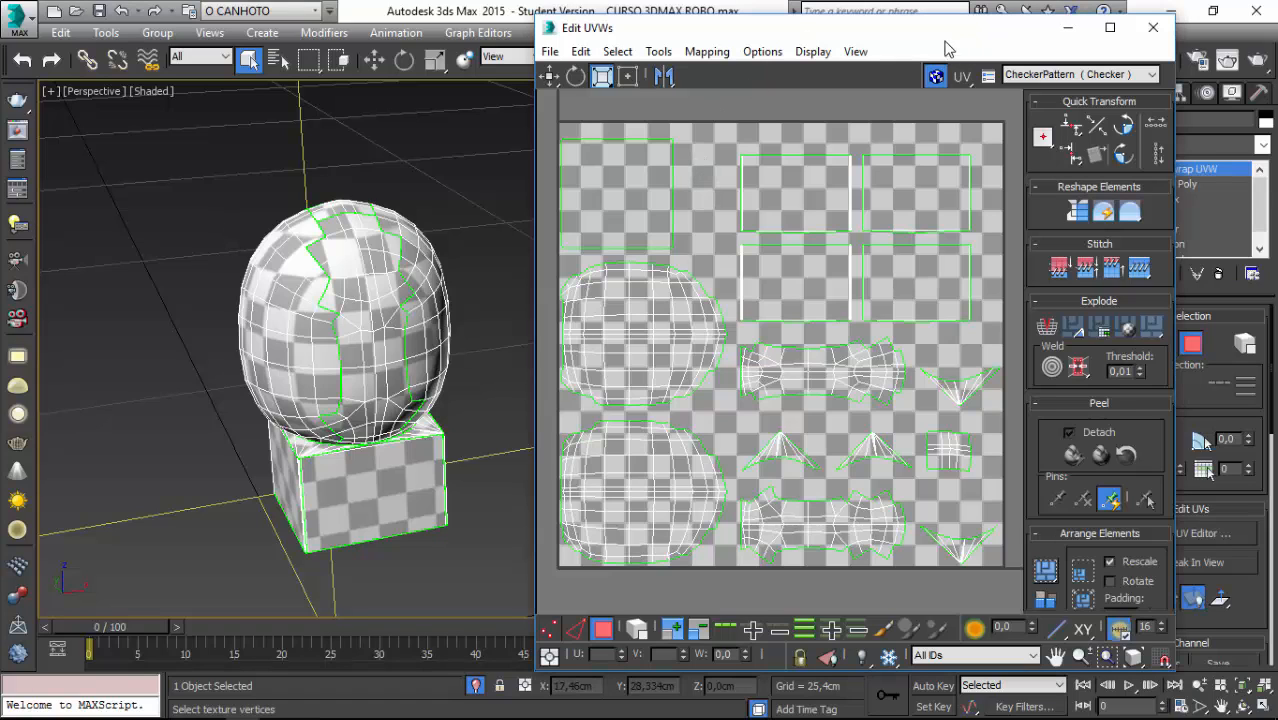
{"action": "left_click_drag", "start_coordinate": [544, 120], "coordinate": [935, 511]}
{"action": "left_click_drag", "start_coordinate": [1011, 577], "coordinate": [1011, 577]}
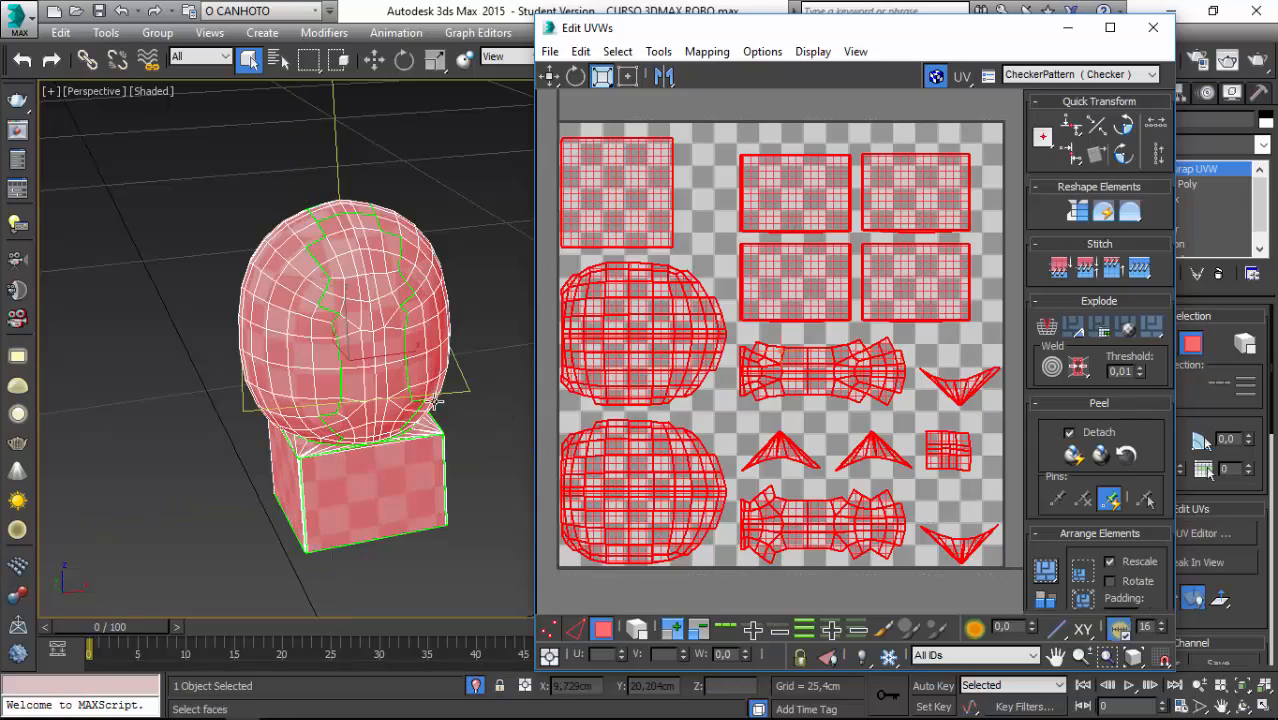
{"action": "middle_click_drag", "start_coordinate": [420, 365], "coordinate": [465, 350], "text": "alt"}
{"action": "scroll", "coordinate": [465, 335], "scroll_direction": "up", "scroll_amount": 3}
{"action": "middle_click_drag", "start_coordinate": [335, 349], "coordinate": [313, 250], "text": "alt"}
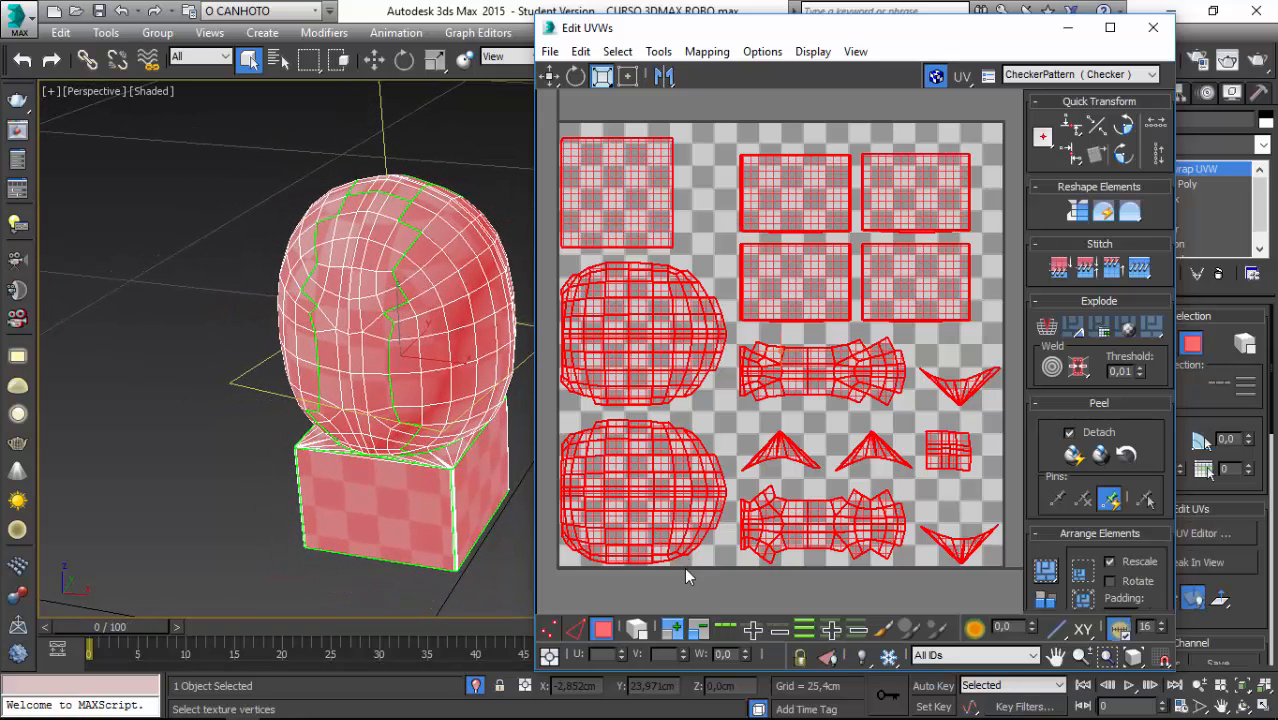
- Turn on selection by UV element and select every UV shell in the layout
{"action": "left_click", "coordinate": [636, 630]}
{"action": "left_click", "coordinate": [596, 583]}
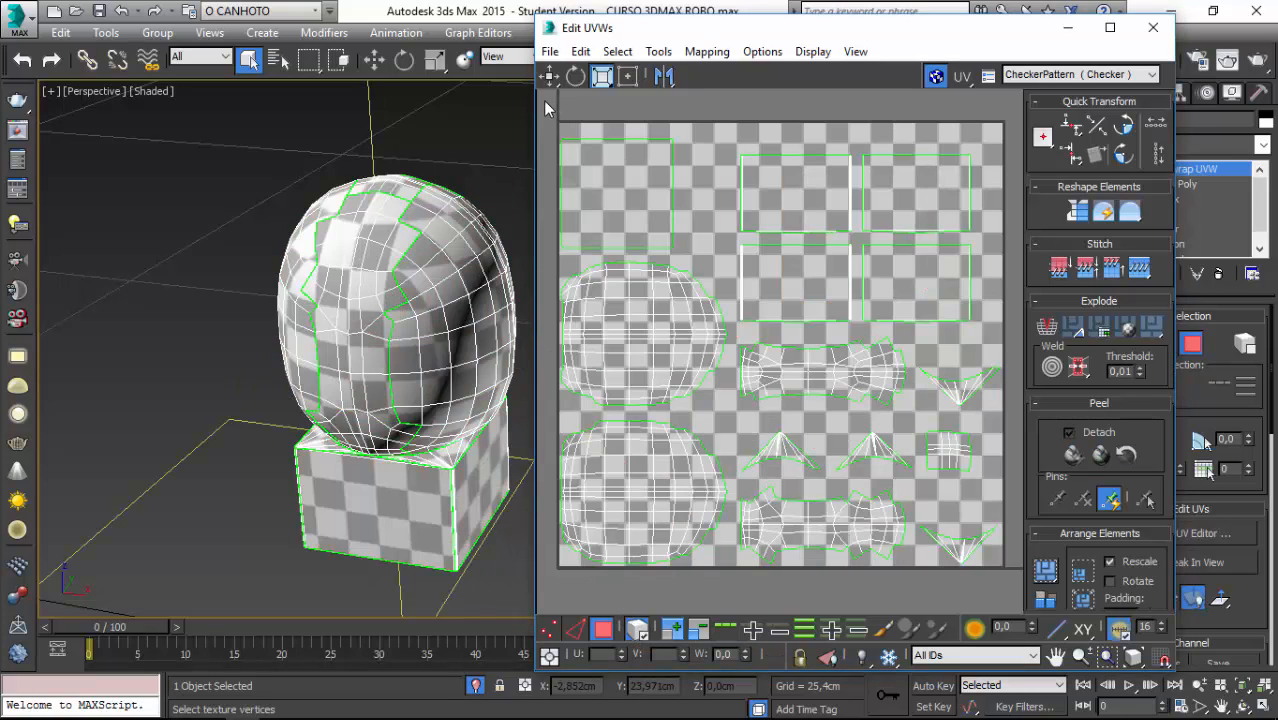
{"action": "left_click_drag", "start_coordinate": [546, 101], "coordinate": [922, 572]}
{"action": "left_click_drag", "start_coordinate": [1020, 591], "coordinate": [1013, 589]}
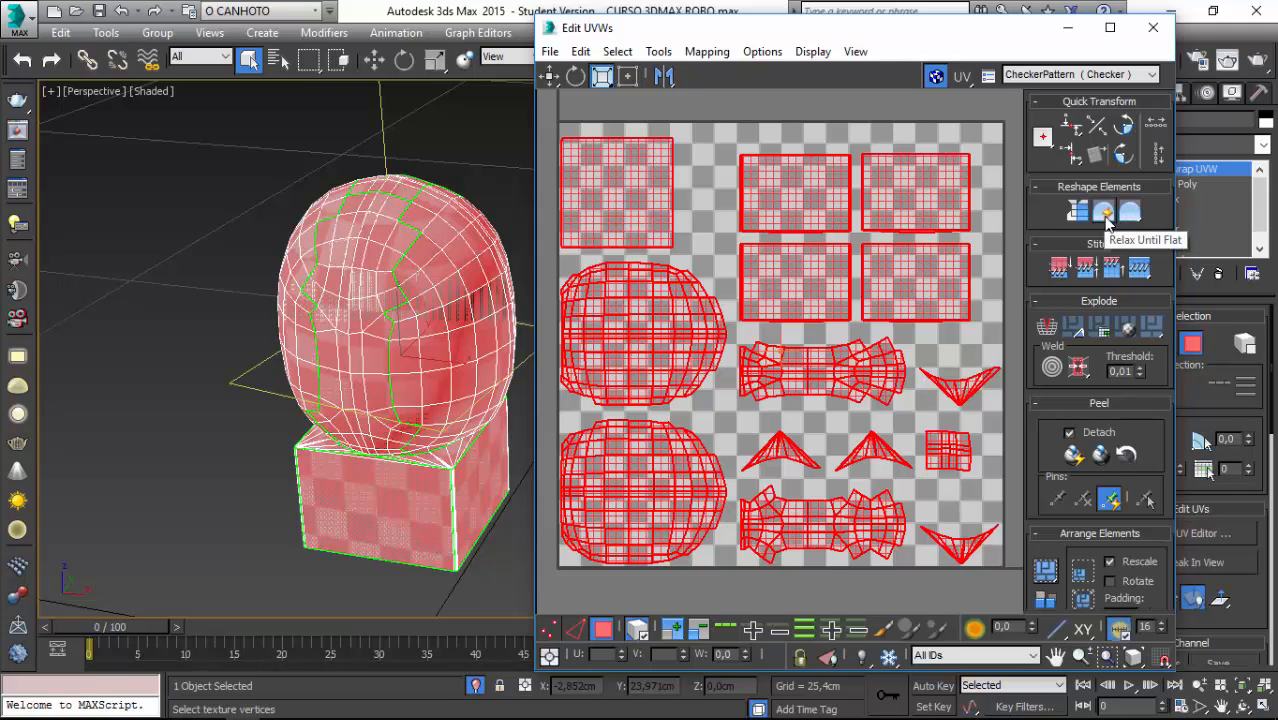
- Flatten all selected UV shells with Relax Until Flat
{"action": "left_click", "coordinate": [1101, 216]}
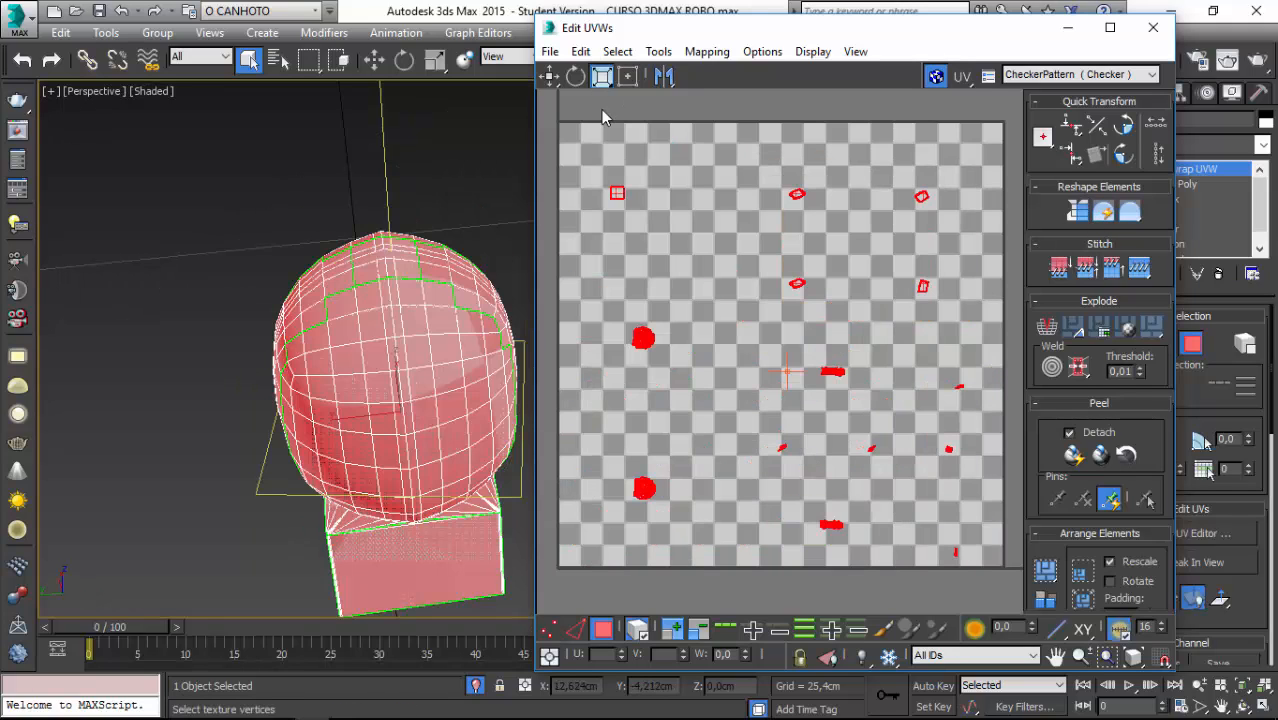
{"action": "left_click", "coordinate": [582, 178]}
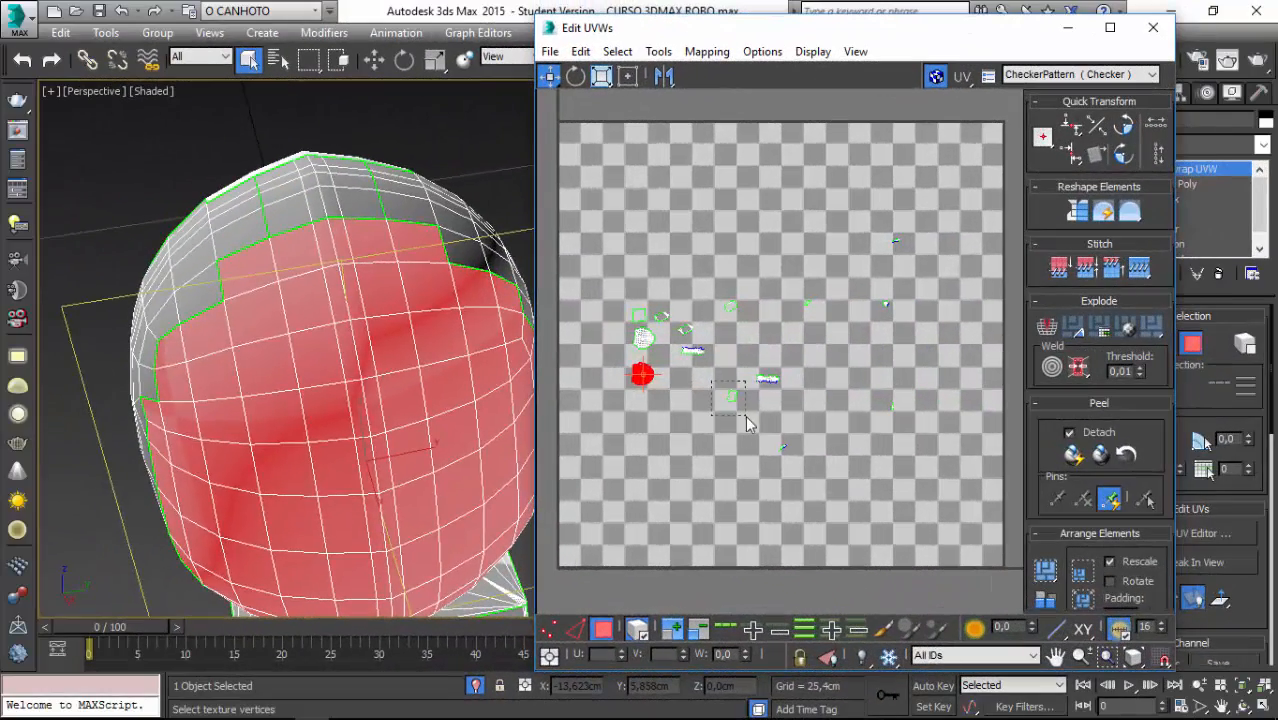
- Gather the nearer scattered box shells, one small pointed shell and the separate torso strip beside the two round shells
{"action": "left_click", "coordinate": [733, 397]}
{"action": "left_click_drag", "start_coordinate": [733, 398], "coordinate": [678, 373]}
{"action": "left_click_drag", "start_coordinate": [714, 284], "coordinate": [683, 309]}
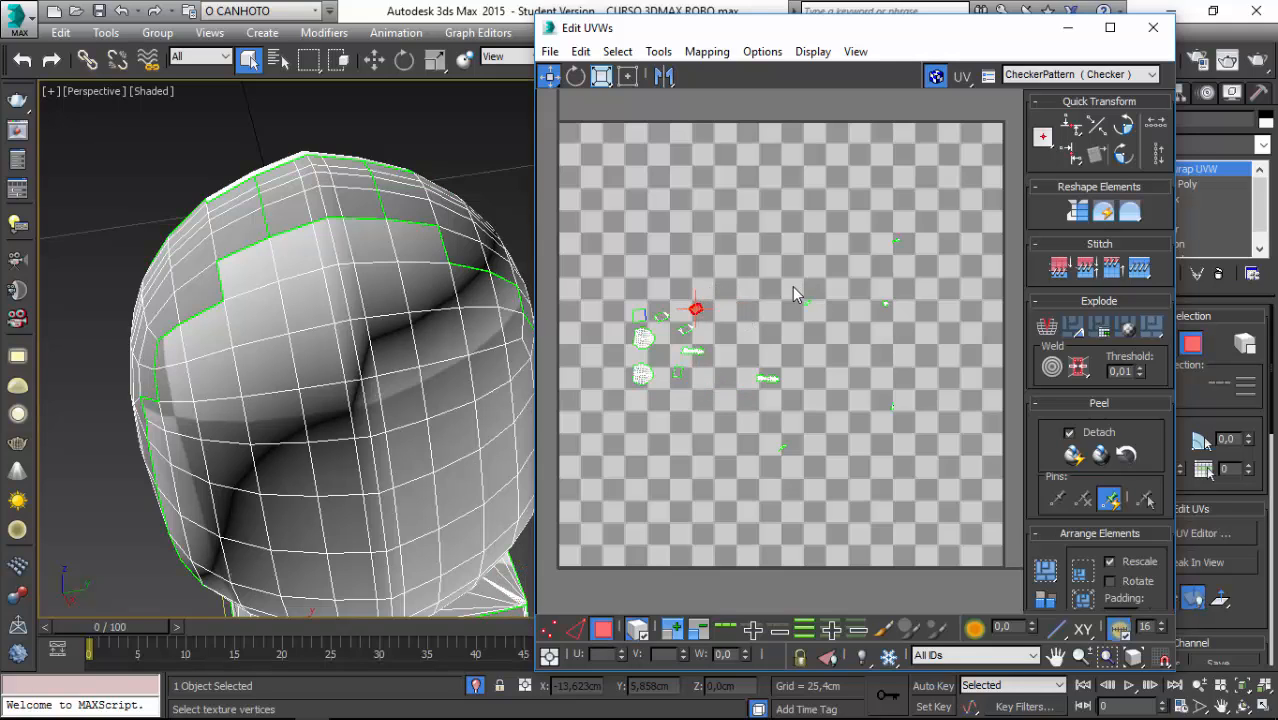
{"action": "left_click", "coordinate": [807, 301]}
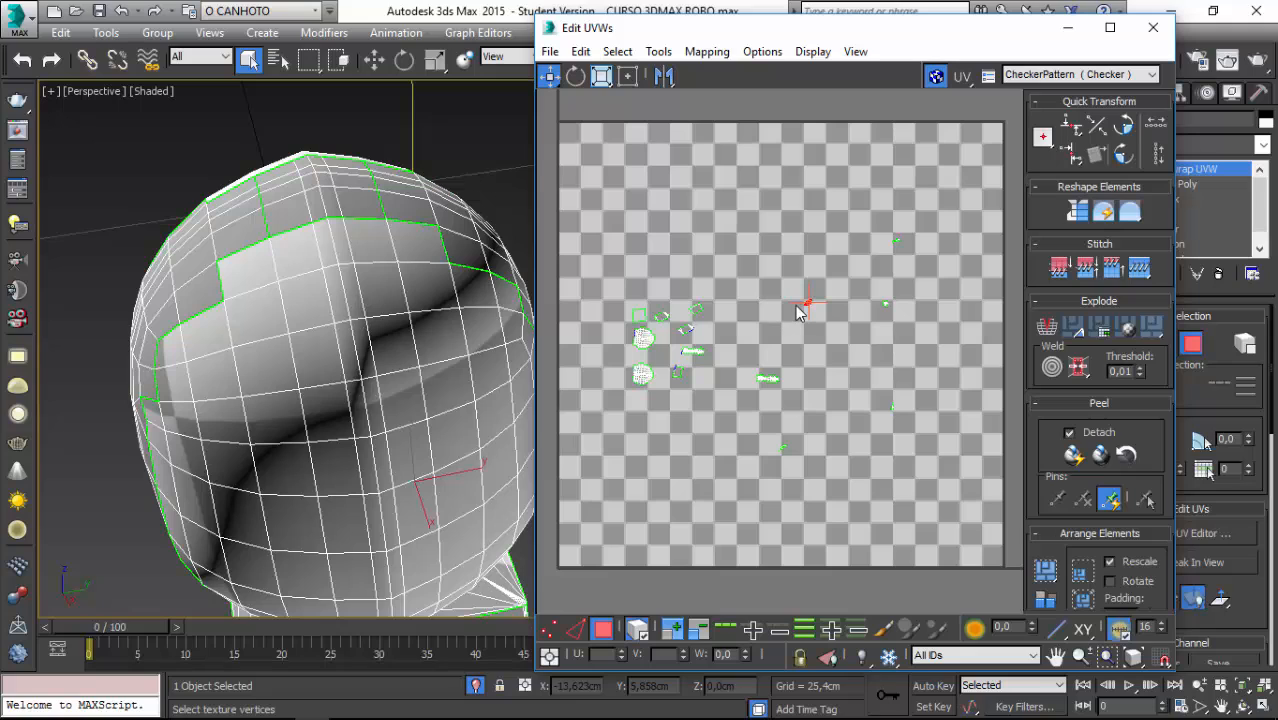
{"action": "left_click_drag", "start_coordinate": [808, 301], "coordinate": [710, 326]}
{"action": "left_click_drag", "start_coordinate": [799, 402], "coordinate": [700, 372]}
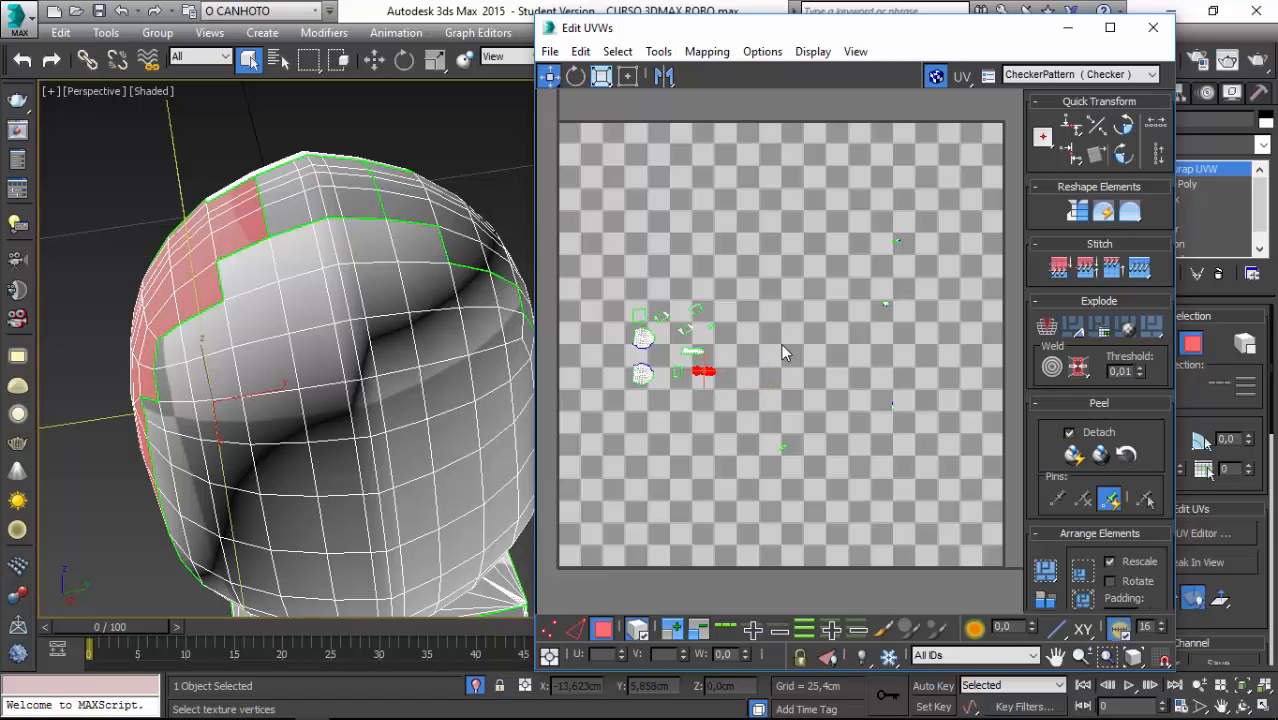
- Move the remaining small outlying shells into the cluster beside the round and strip-shaped shells
{"action": "left_click", "coordinate": [885, 303]}
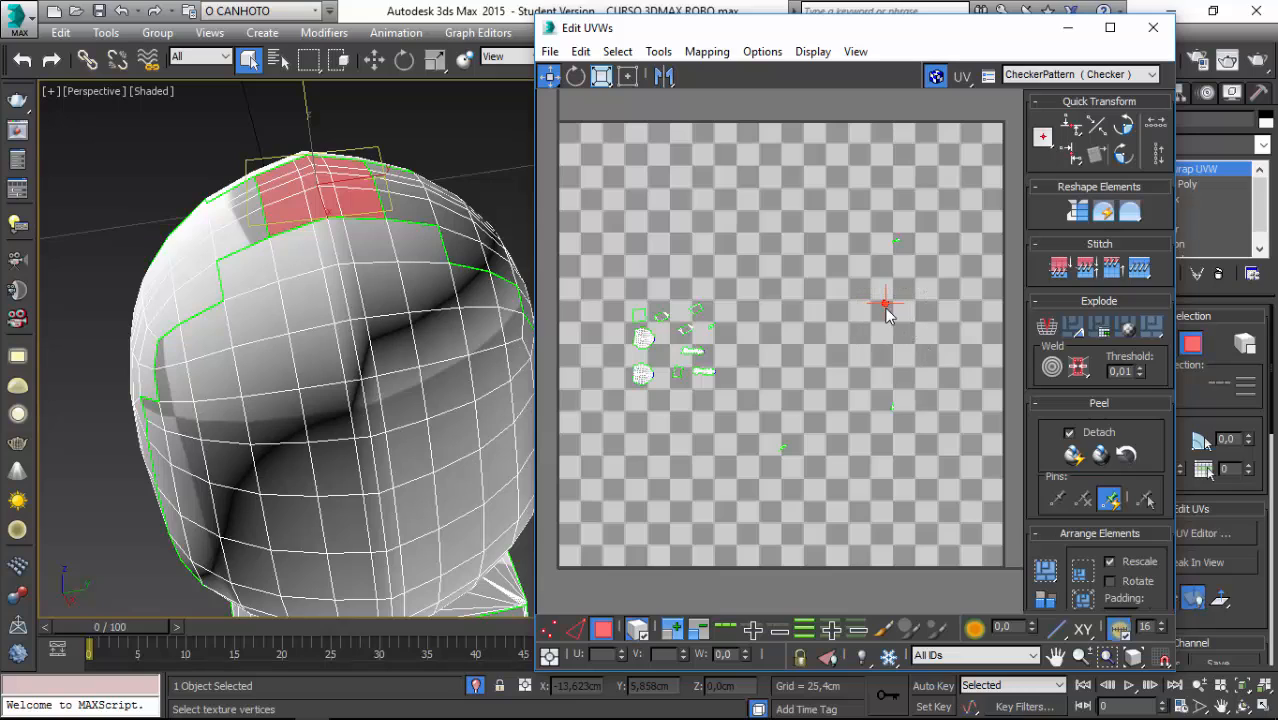
{"action": "mouse_move", "coordinate": [886, 305]}
{"action": "left_mouse_down"}
{"action": "mouse_move", "coordinate": [822, 349]}
{"action": "mouse_move", "coordinate": [698, 390]}
{"action": "left_mouse_up"}
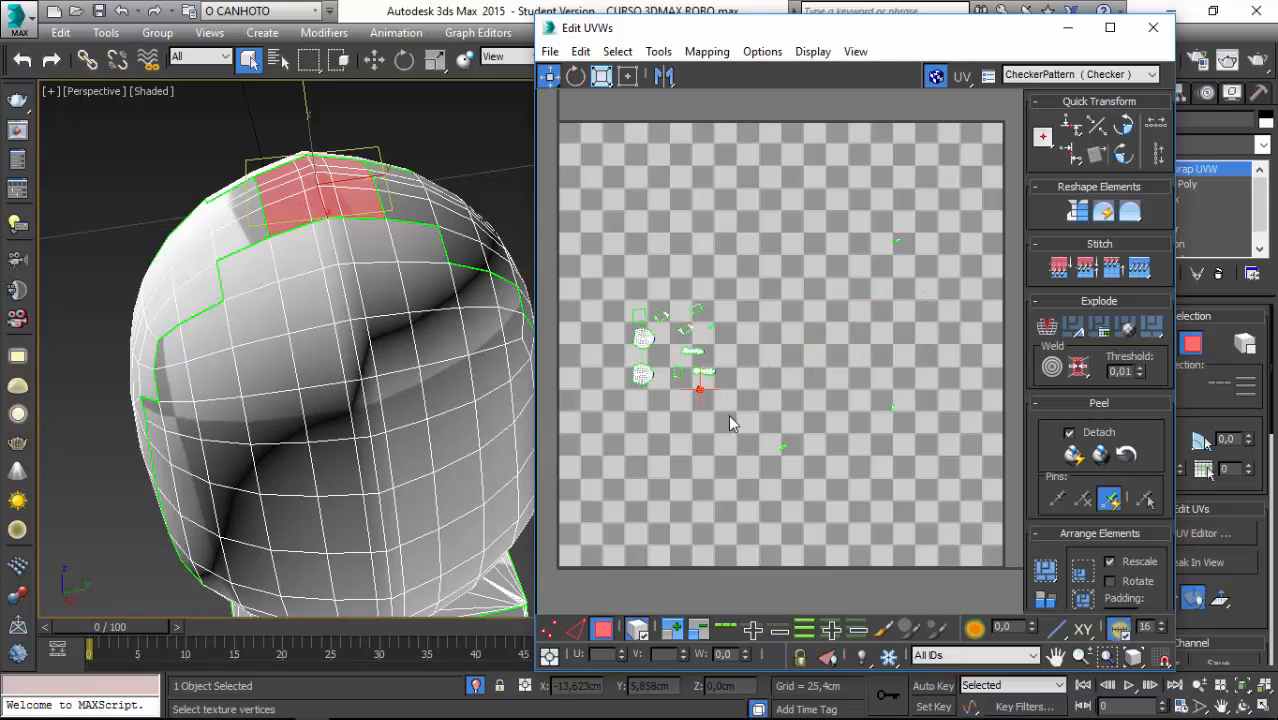
{"action": "left_click_drag", "start_coordinate": [828, 473], "coordinate": [676, 404]}
{"action": "left_click", "coordinate": [845, 383]}
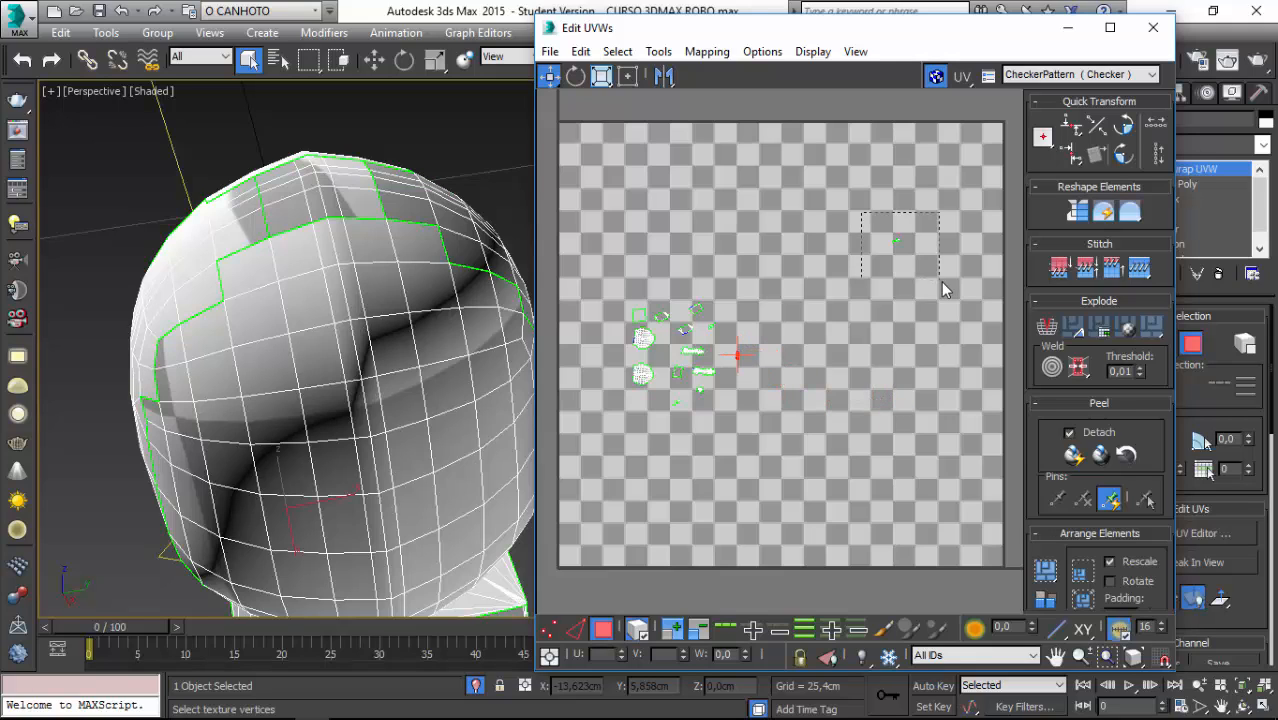
{"action": "left_click_drag", "start_coordinate": [941, 281], "coordinate": [748, 325]}
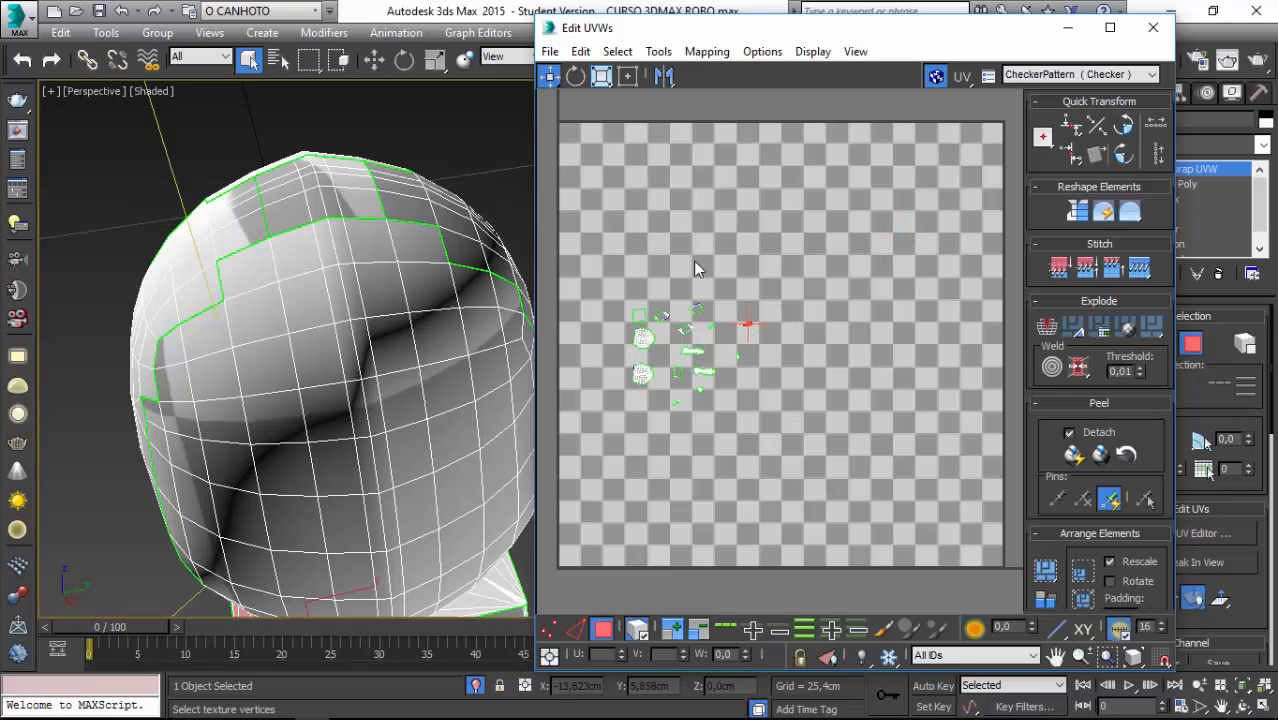
- Scale up all UV shells together and move the group above the checker tile to free space for packing
{"action": "left_click_drag", "start_coordinate": [779, 446], "coordinate": [579, 120]}
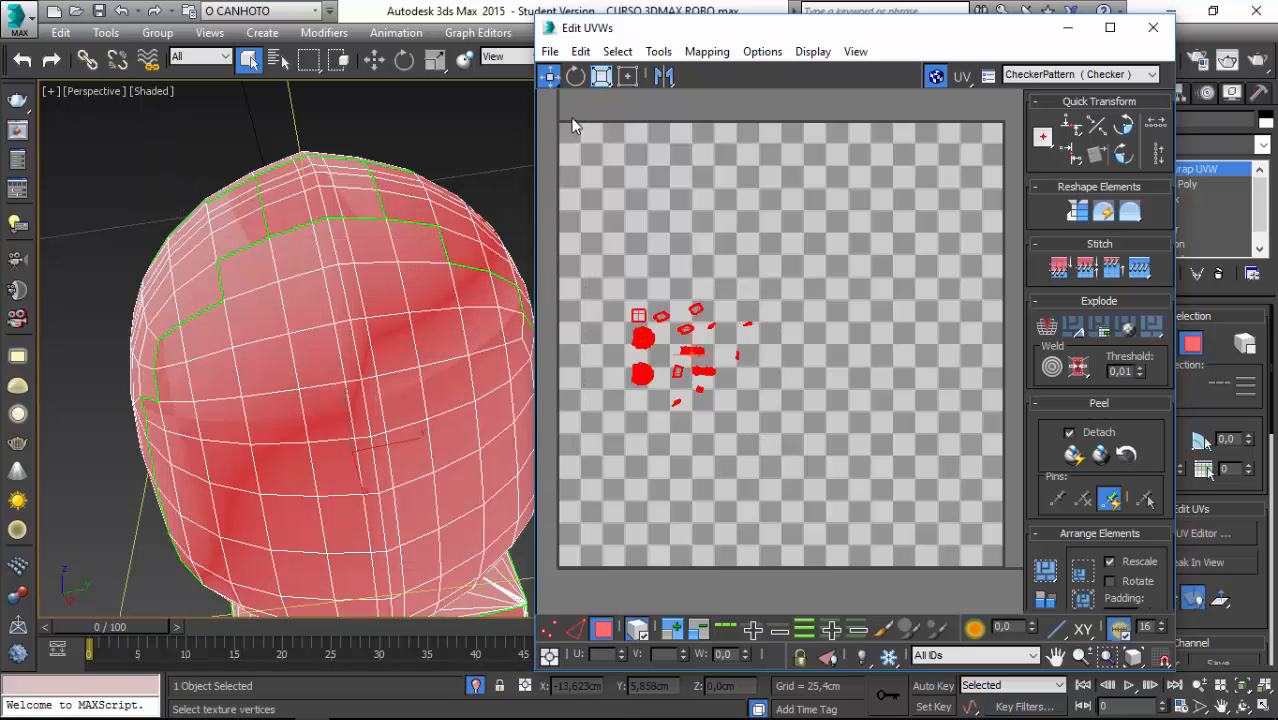
{"action": "left_click", "coordinate": [602, 77]}
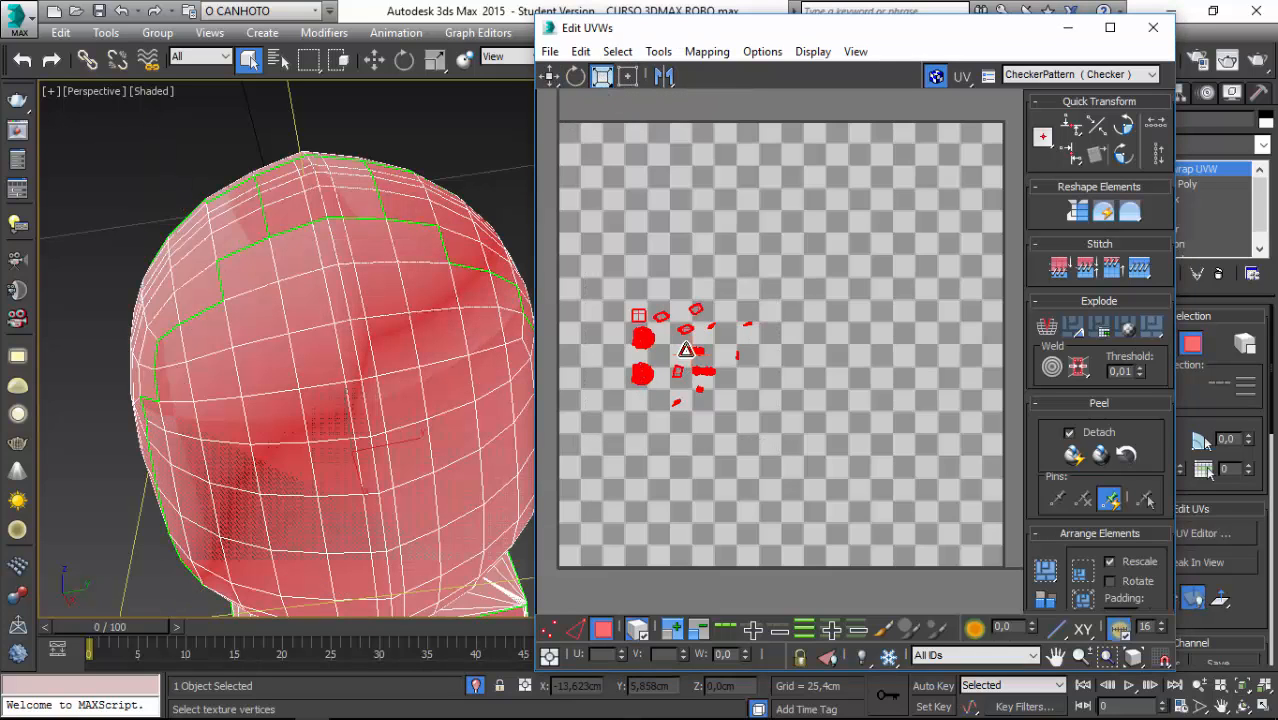
{"action": "mouse_move", "coordinate": [690, 352]}
{"action": "left_mouse_down"}
{"action": "mouse_move", "coordinate": [706, 375]}
{"action": "mouse_move", "coordinate": [650, 197]}
{"action": "mouse_move", "coordinate": [661, 218]}
{"action": "mouse_move", "coordinate": [590, 109]}
{"action": "left_mouse_up"}
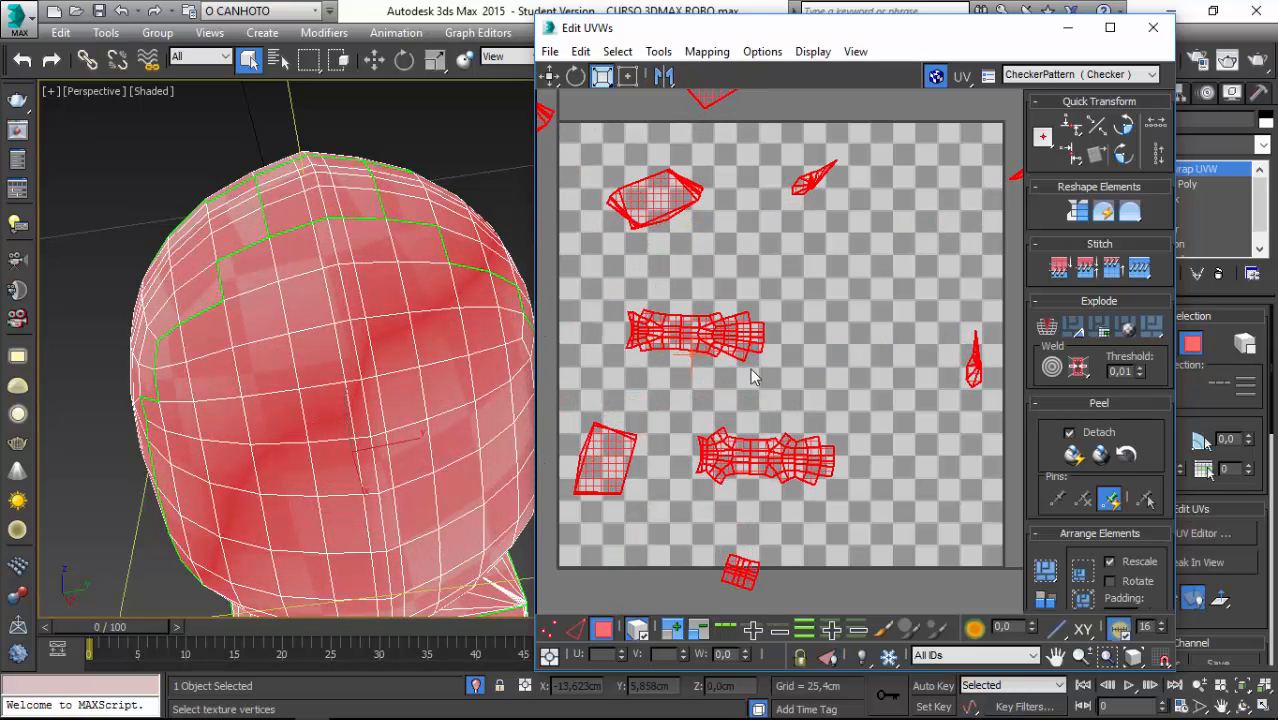
{"action": "left_click", "coordinate": [1080, 655]}
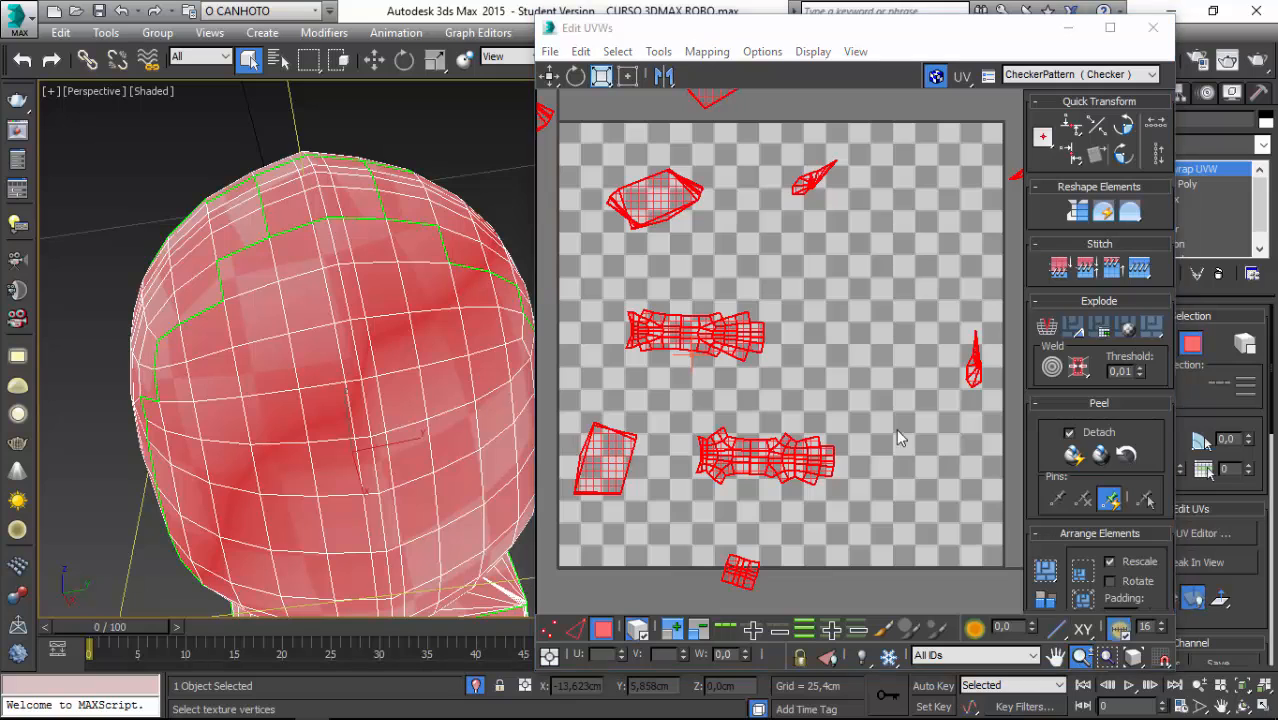
{"action": "left_click_drag", "start_coordinate": [858, 398], "coordinate": [913, 515]}
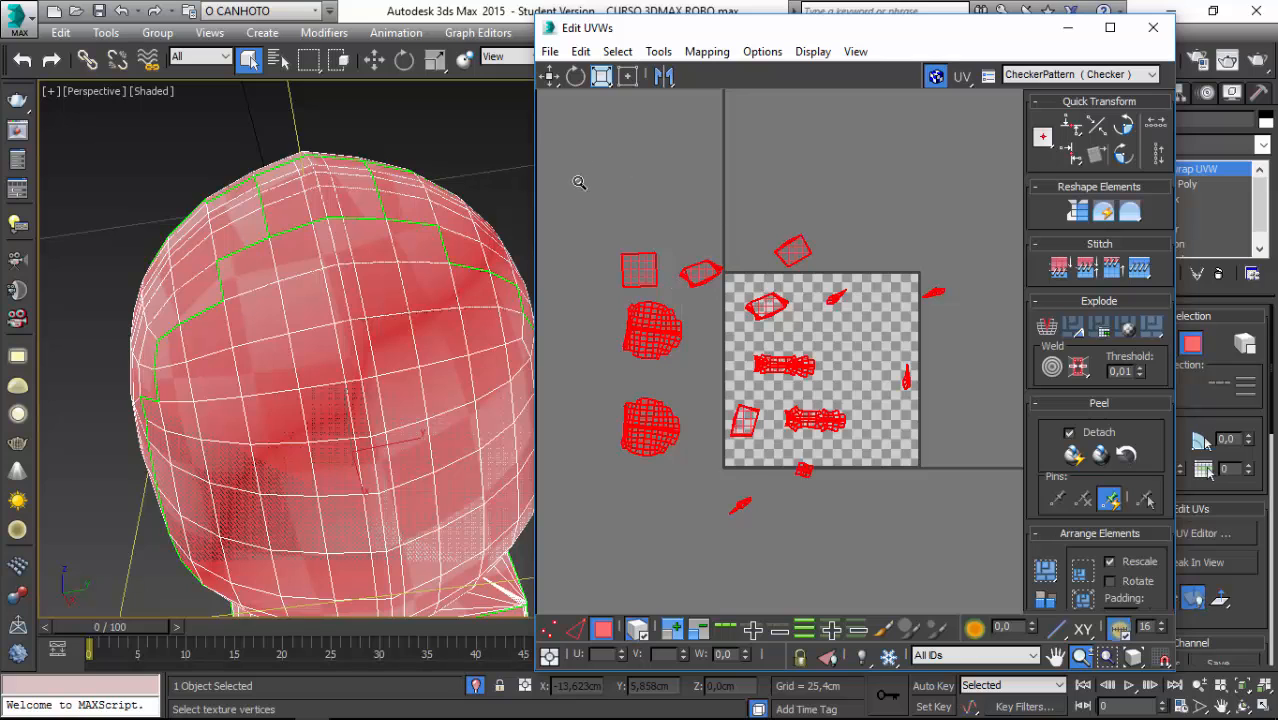
{"action": "left_click", "coordinate": [549, 76]}
{"action": "left_click_drag", "start_coordinate": [646, 322], "coordinate": [730, 102]}
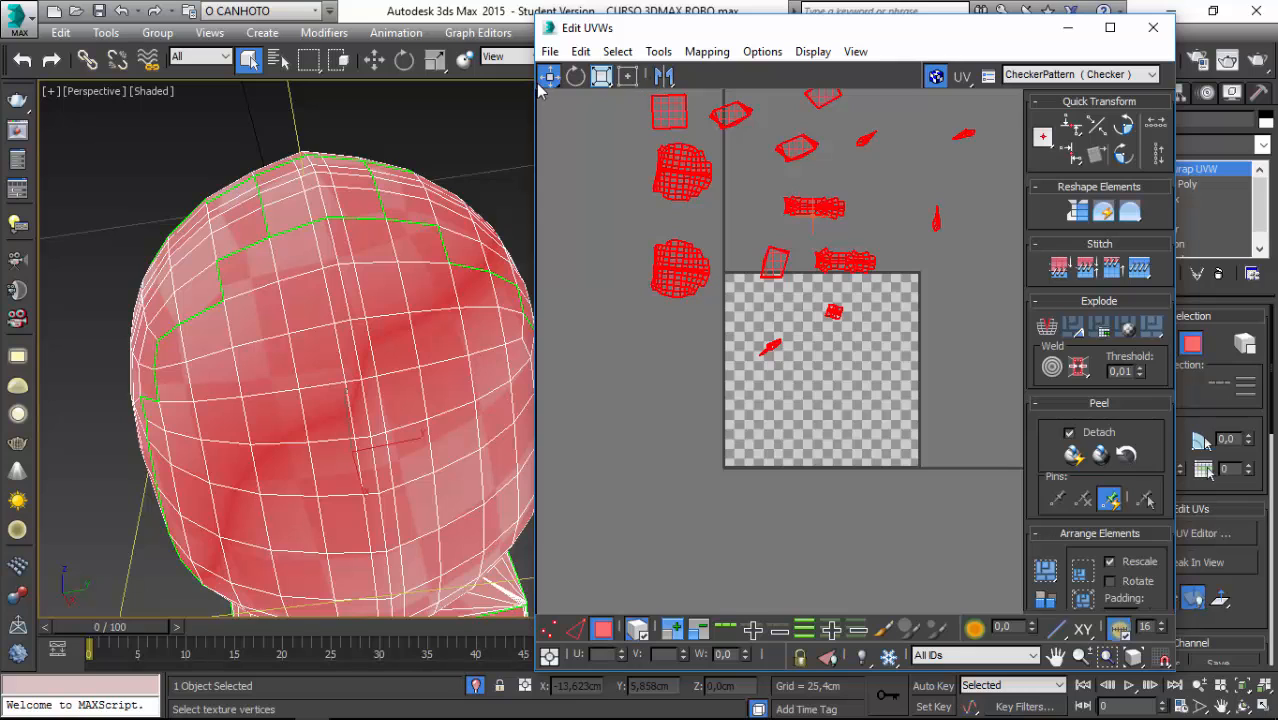
- Place the two round torso shells one above the other along the tile's left edge, clearing the small pointed shell out of the tile
{"action": "left_click", "coordinate": [653, 247]}
{"action": "left_click", "coordinate": [671, 257]}
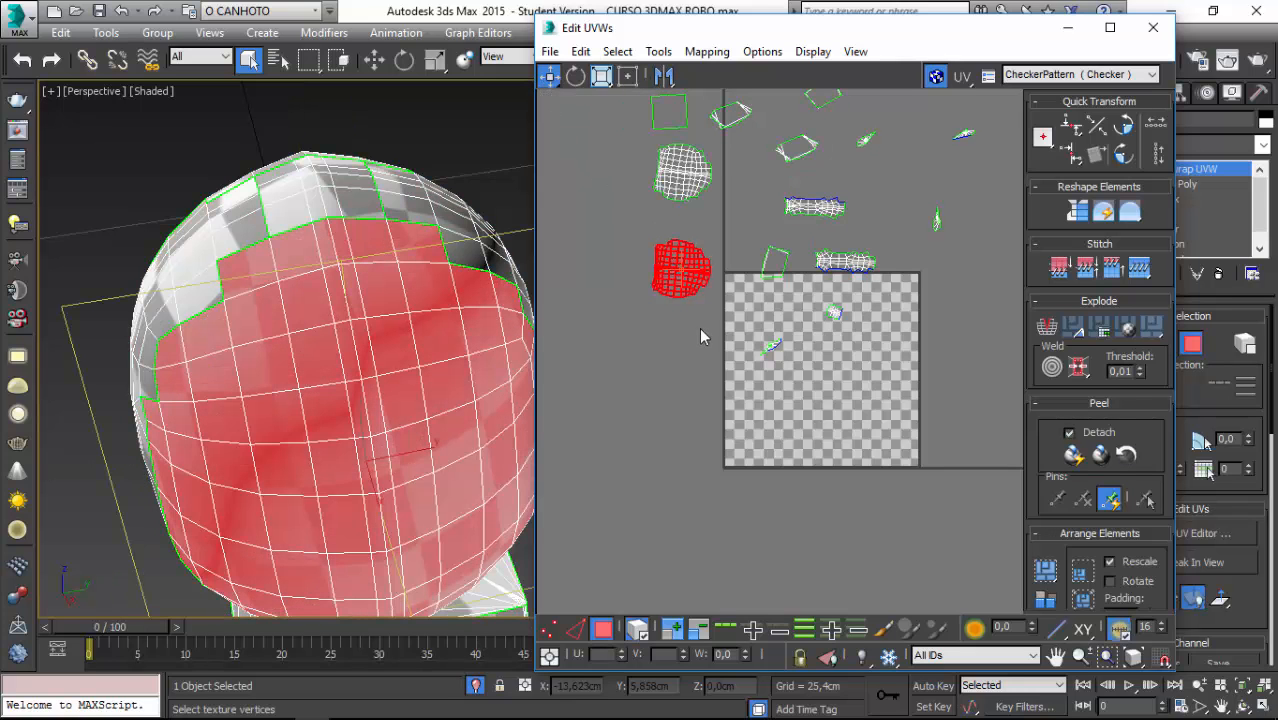
{"action": "left_click_drag", "start_coordinate": [678, 268], "coordinate": [757, 430]}
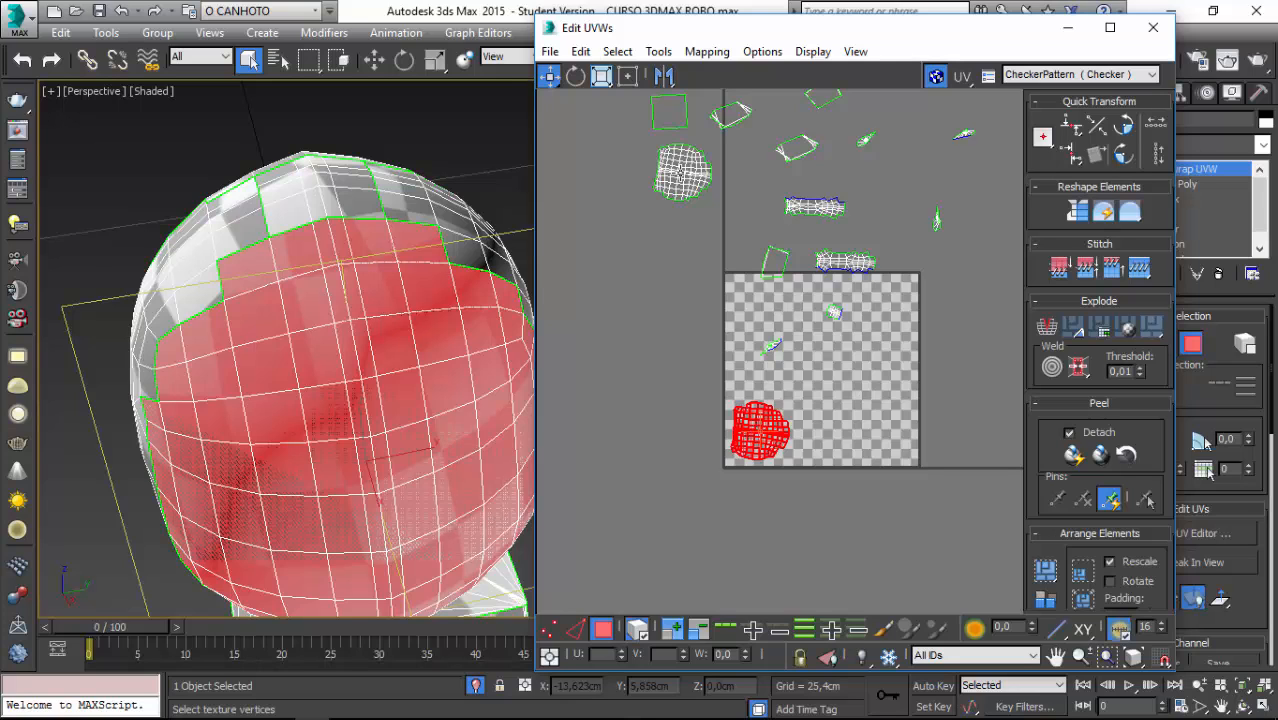
{"action": "left_click_drag", "start_coordinate": [656, 148], "coordinate": [625, 330]}
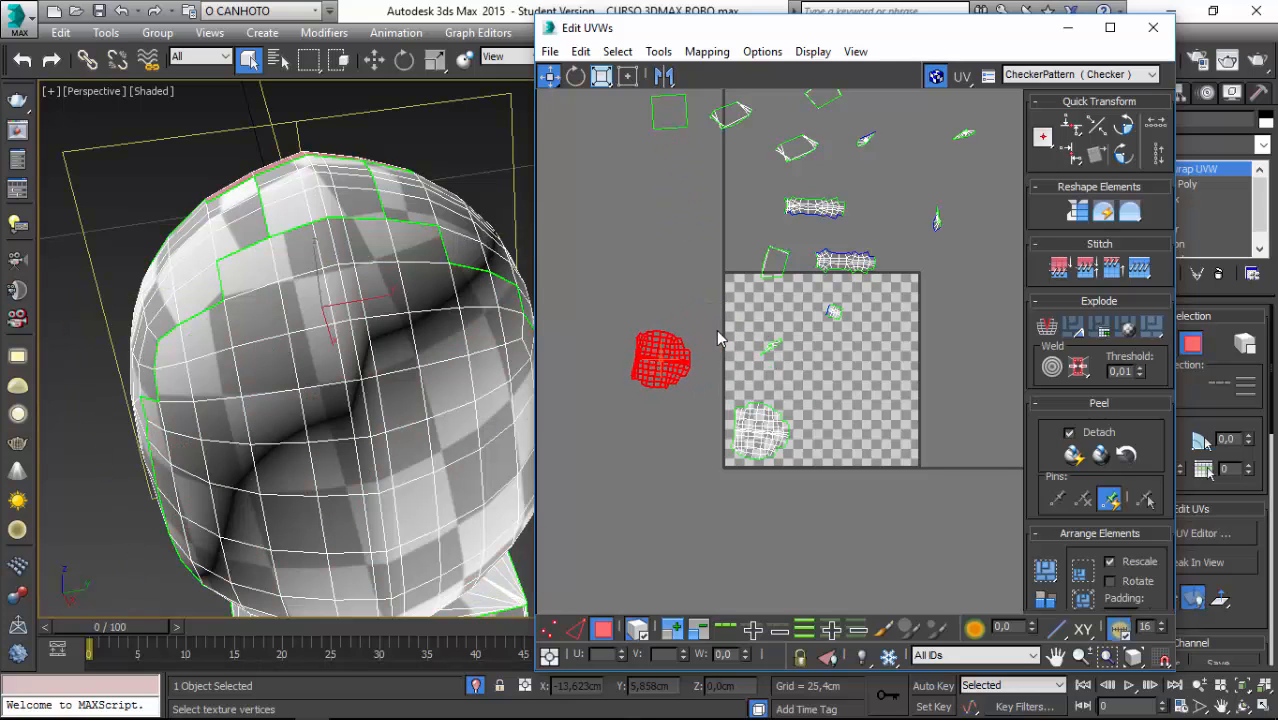
{"action": "left_click_drag", "start_coordinate": [738, 316], "coordinate": [960, 278]}
{"action": "left_click", "coordinate": [672, 356]}
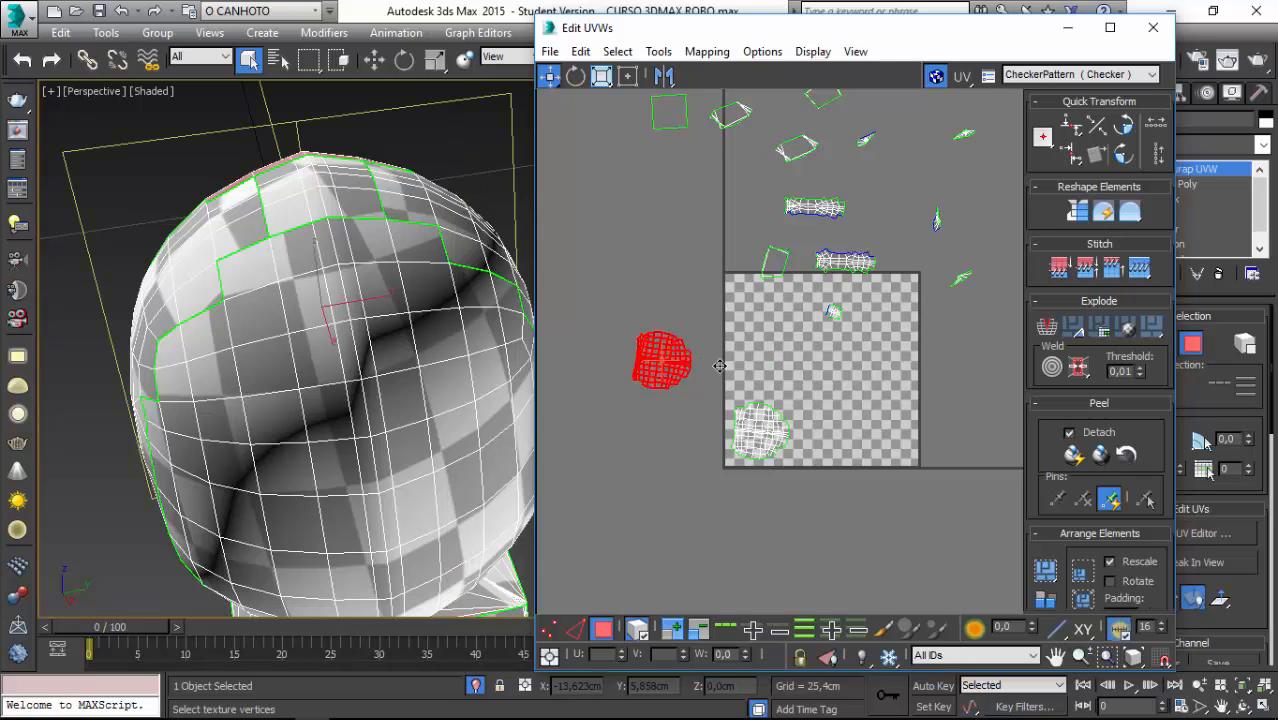
{"action": "left_click_drag", "start_coordinate": [672, 356], "coordinate": [772, 362]}
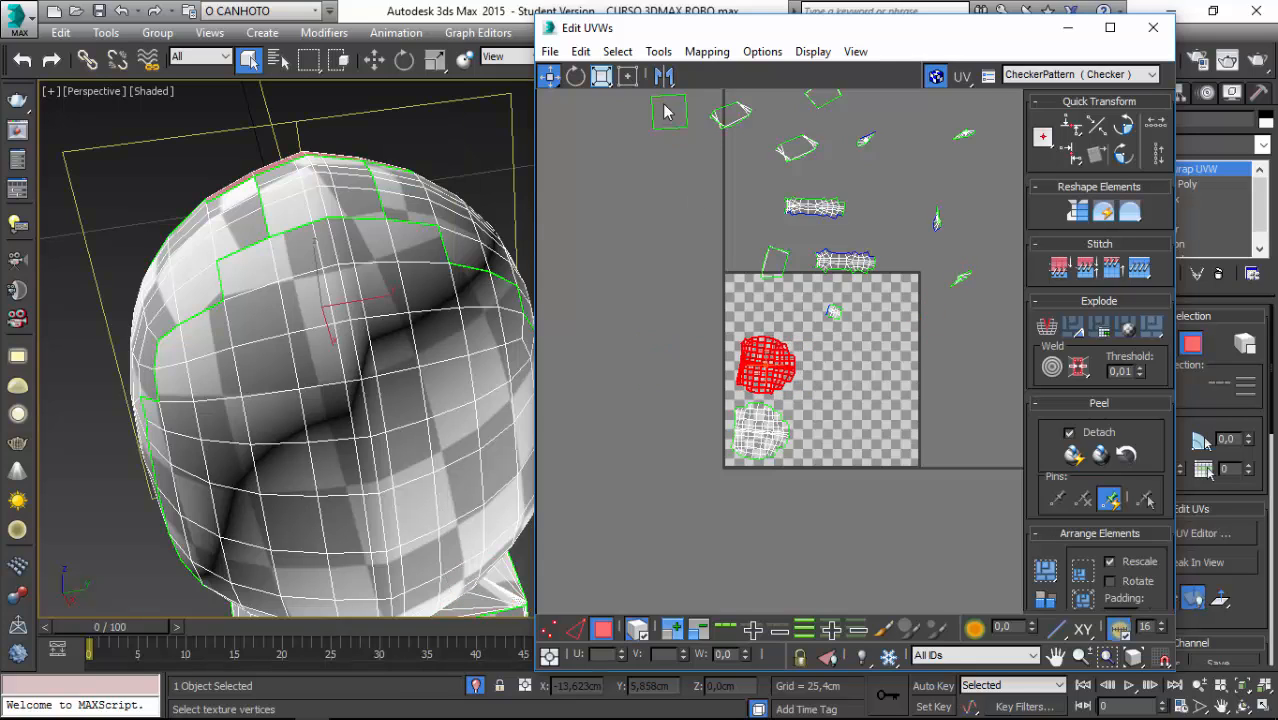
- Rotate the upper round shell until its grid is straight and move it closer to the tile's left edge
{"action": "left_click", "coordinate": [575, 76]}
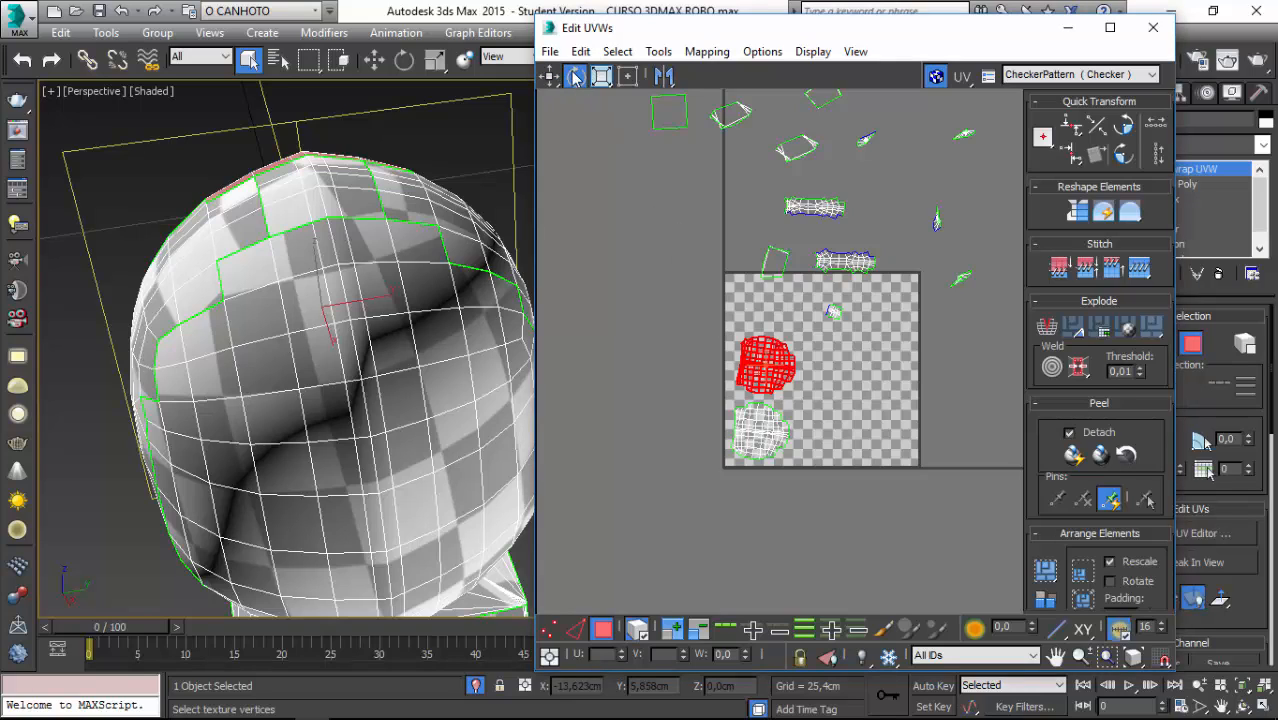
{"action": "left_click_drag", "start_coordinate": [755, 358], "coordinate": [750, 339]}
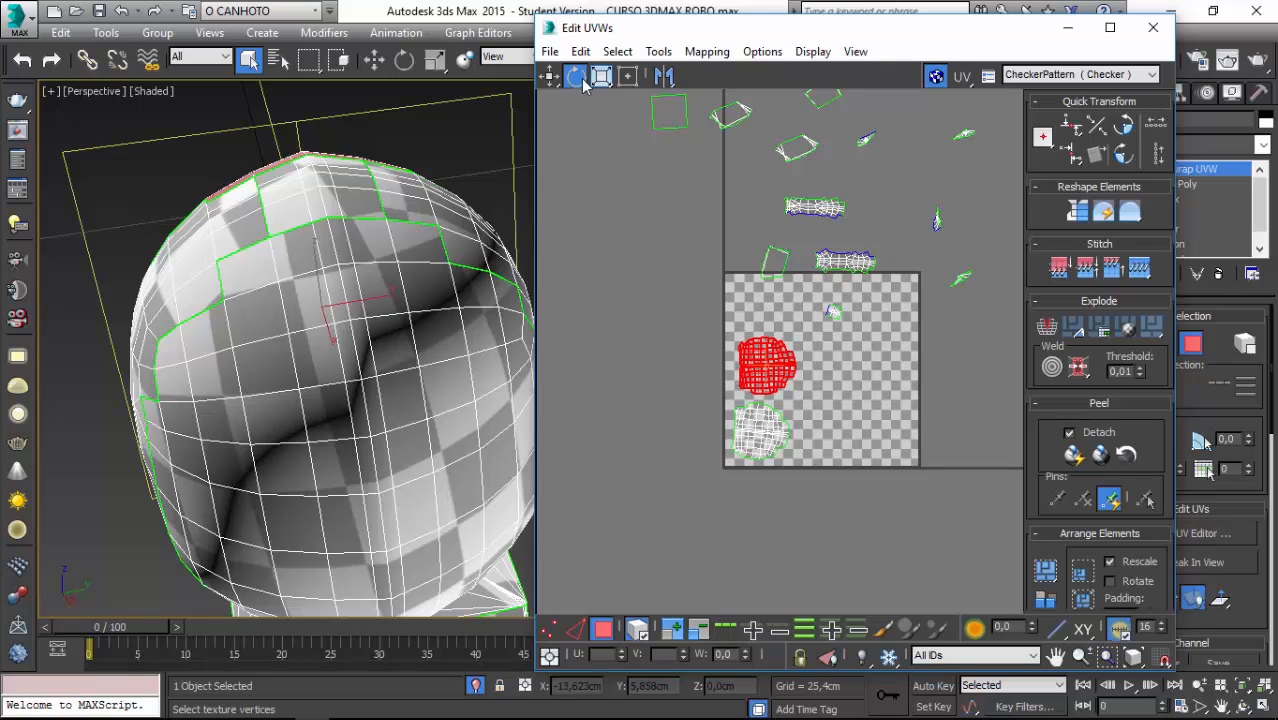
{"action": "left_click", "coordinate": [556, 78]}
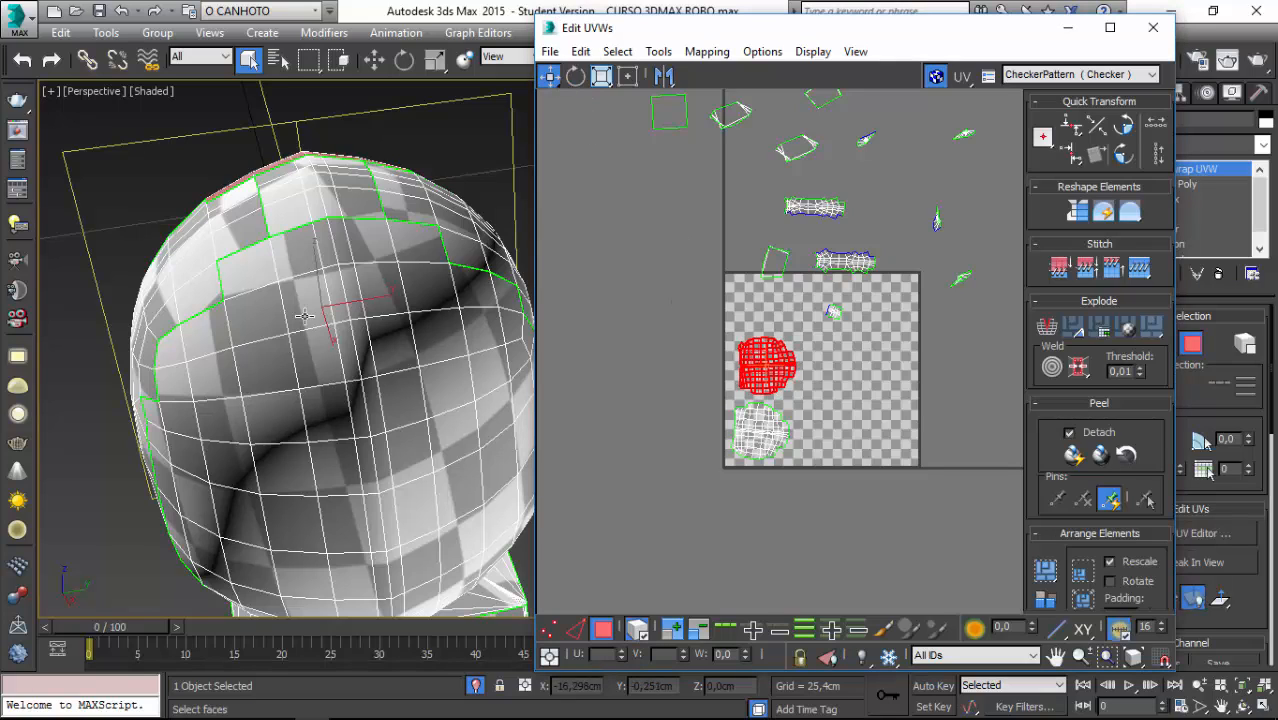
{"action": "mouse_move", "coordinate": [758, 366]}
{"action": "left_mouse_down"}
{"action": "mouse_move", "coordinate": [752, 349]}
{"action": "mouse_move", "coordinate": [750, 361]}
{"action": "left_mouse_up"}
- Straighten the lower round shell by rotating it, and stack both round shells tightly in the tile's lower-left corner
{"action": "left_click", "coordinate": [750, 429]}
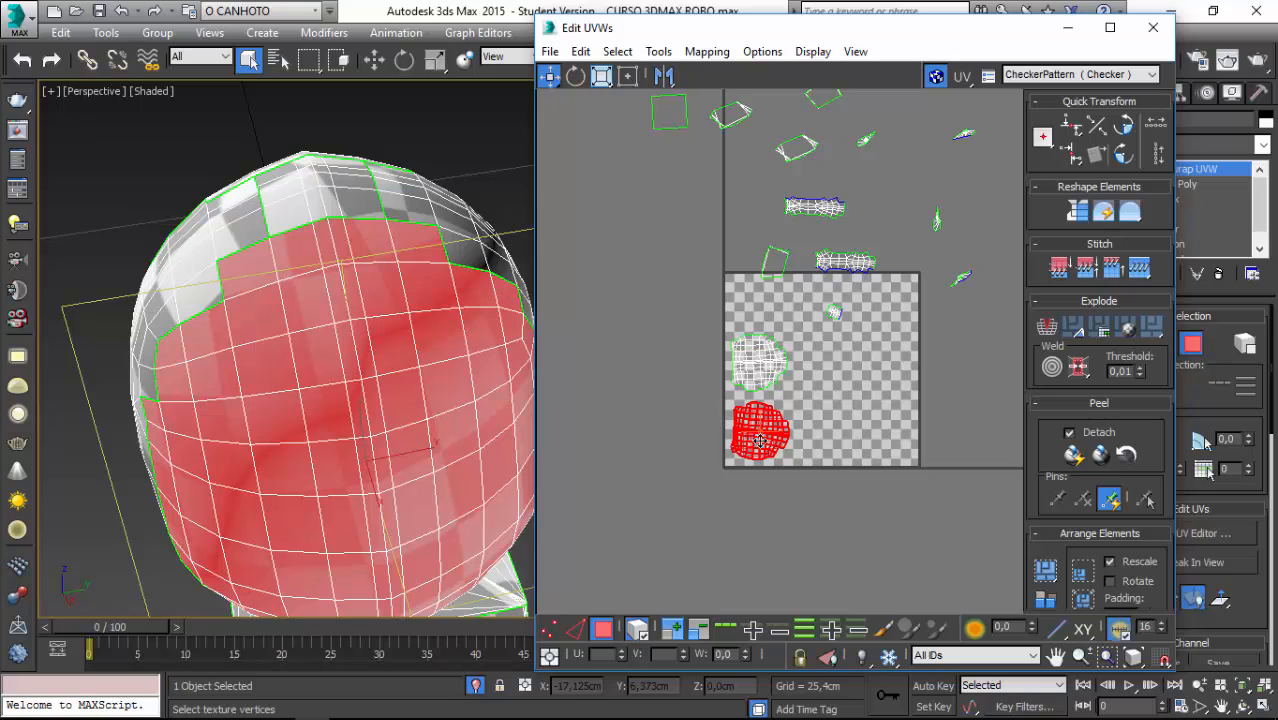
{"action": "left_click", "coordinate": [575, 76]}
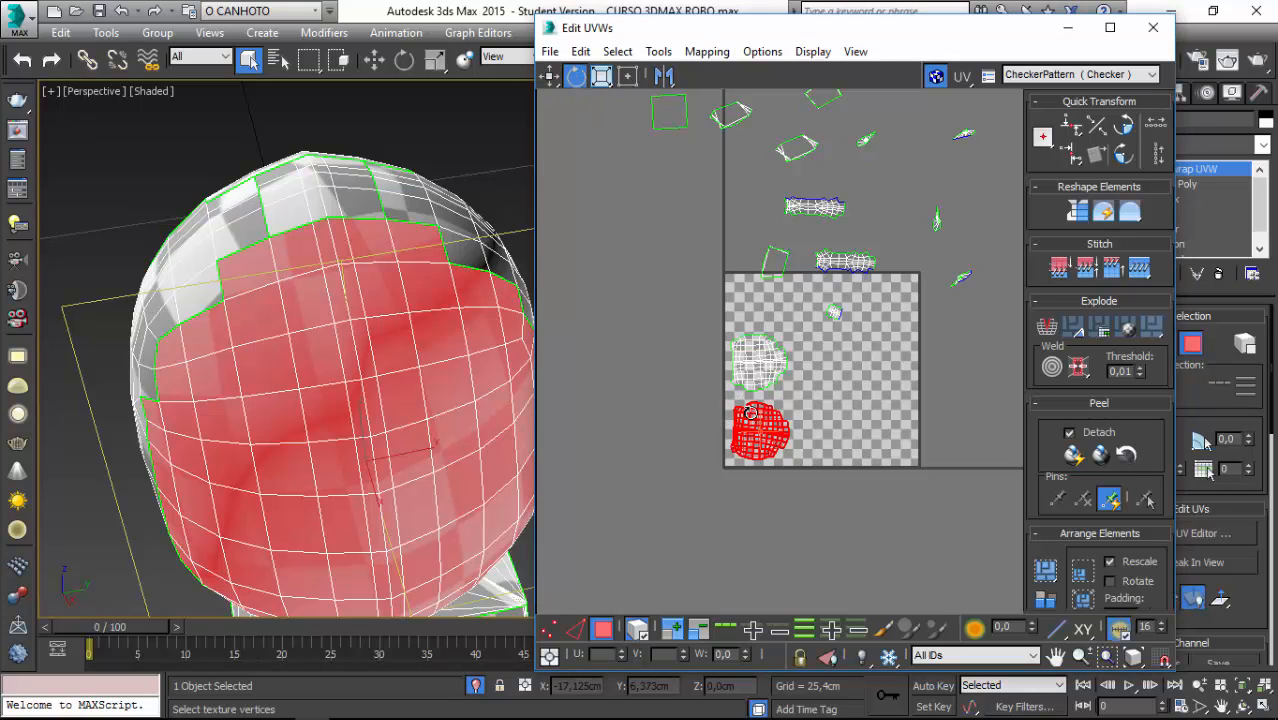
{"action": "left_click_drag", "start_coordinate": [757, 427], "coordinate": [757, 430]}
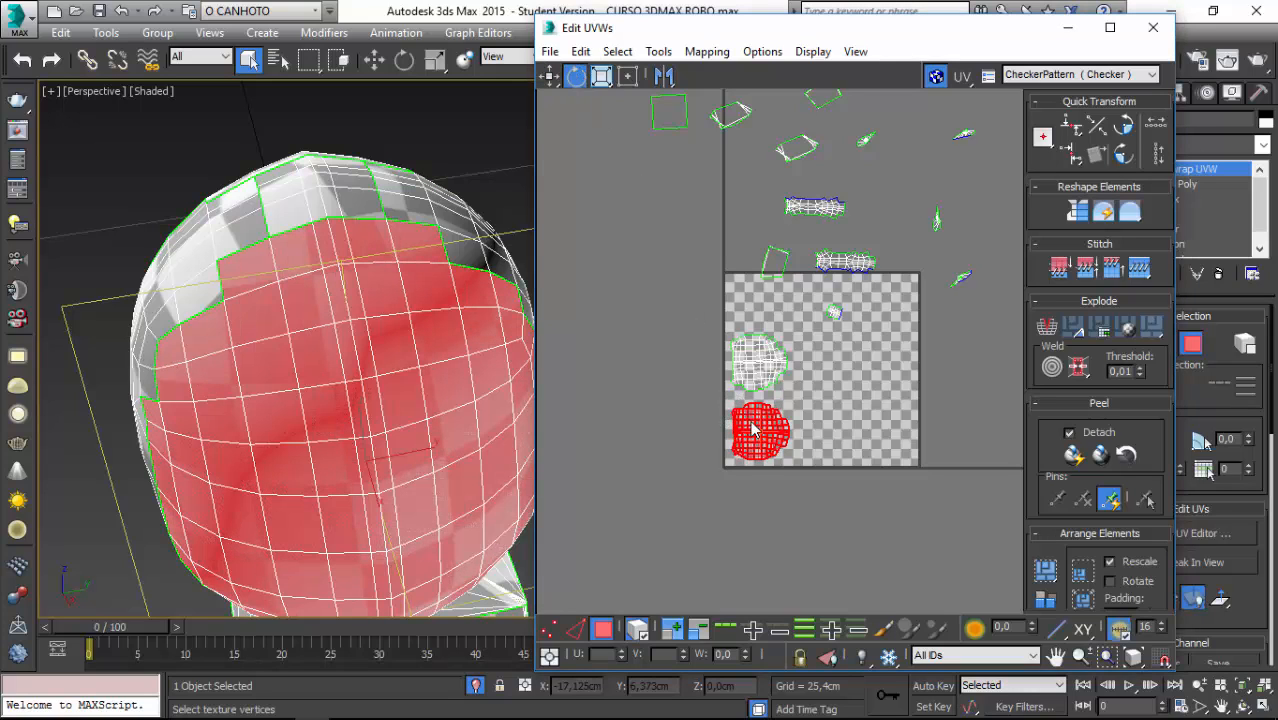
{"action": "left_click", "coordinate": [549, 76]}
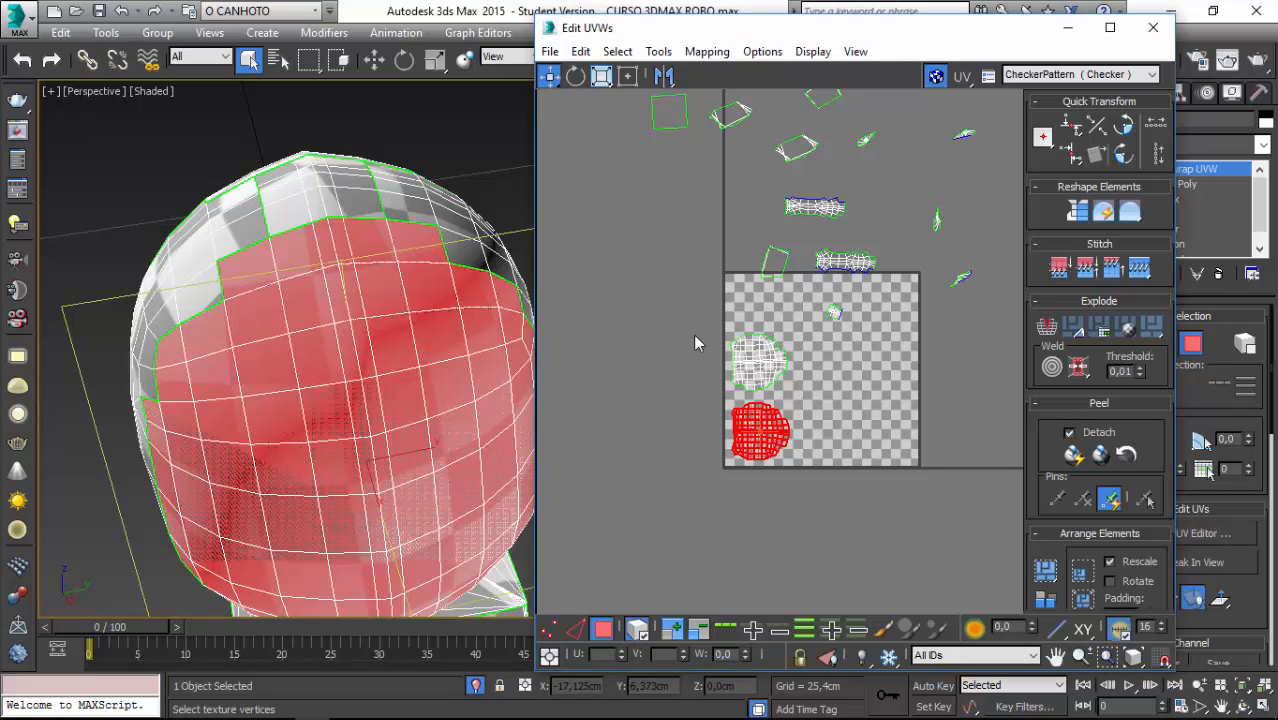
{"action": "left_click_drag", "start_coordinate": [760, 432], "coordinate": [757, 436]}
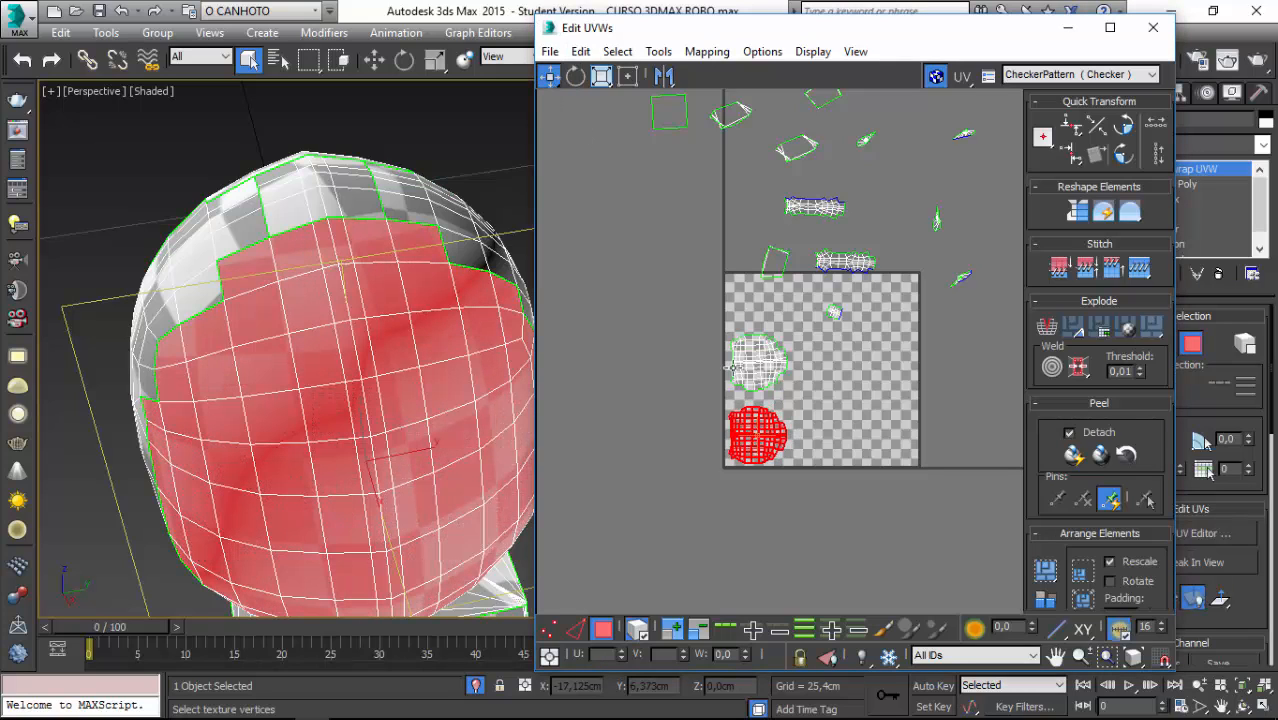
{"action": "left_click", "coordinate": [782, 372]}
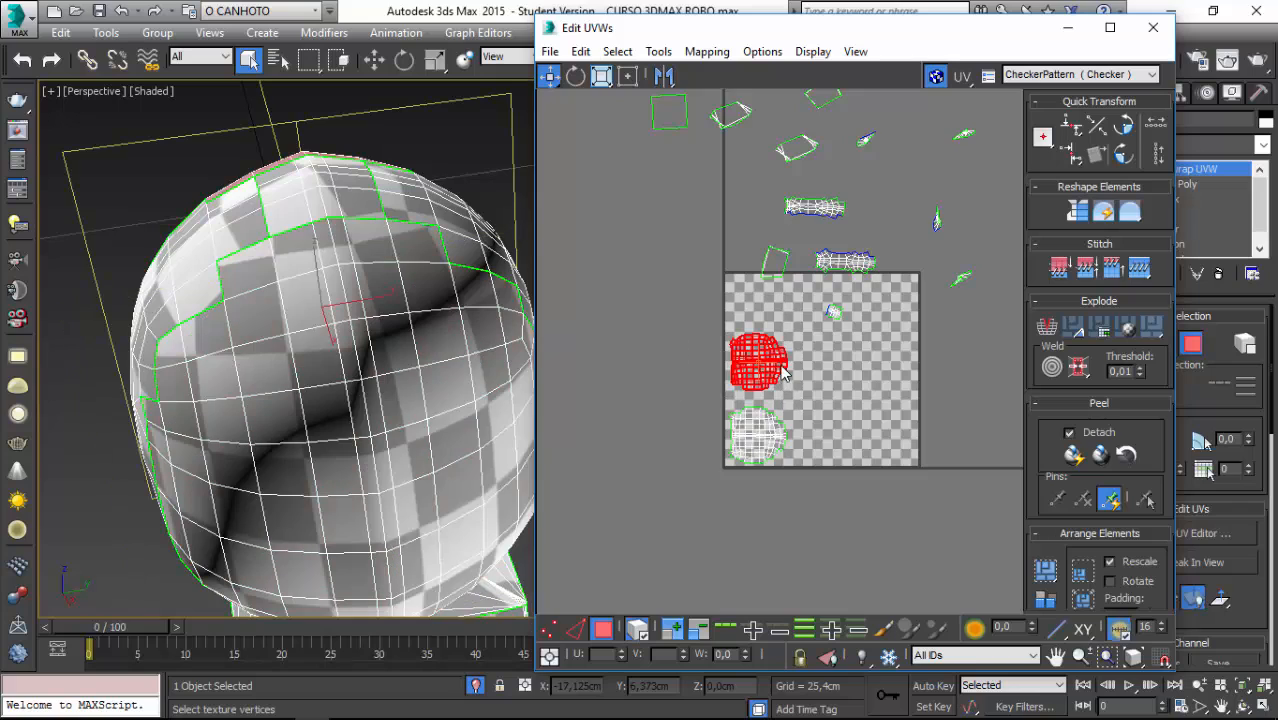
{"action": "left_click_drag", "start_coordinate": [754, 361], "coordinate": [754, 369]}
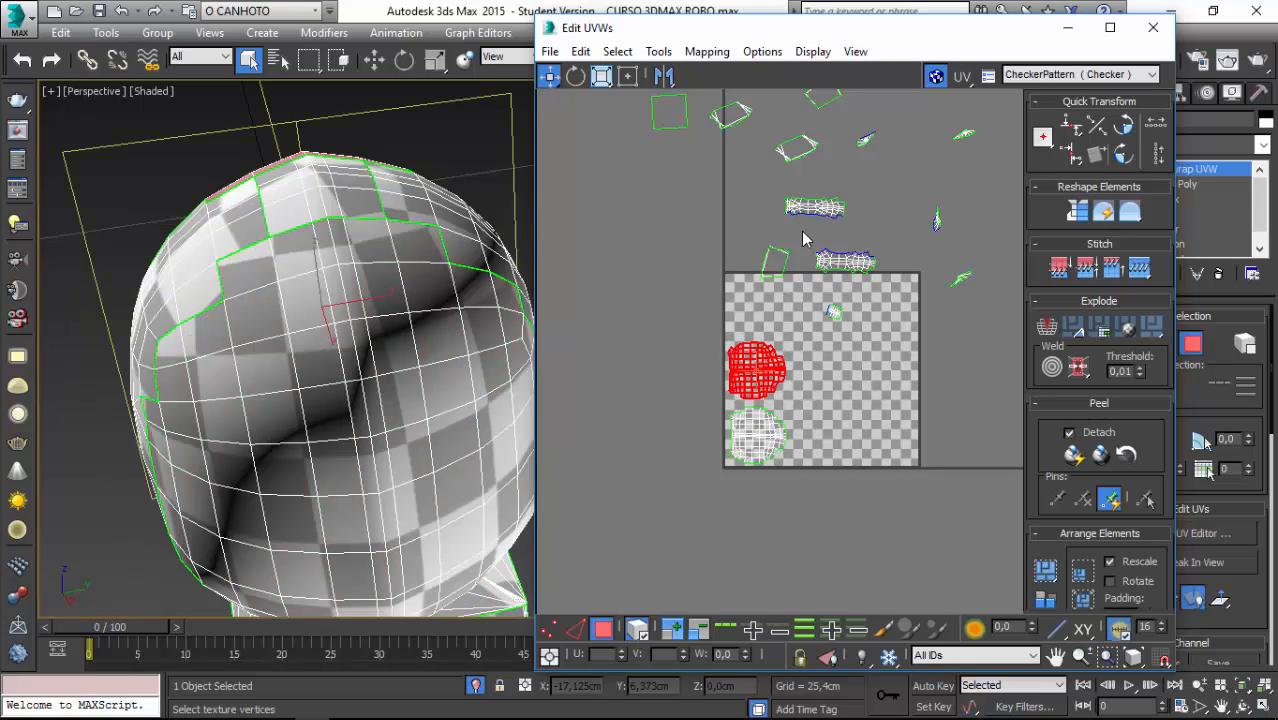
- Move the two strip-shaped torso shells into the tile, stacked beside the lower round shell
{"action": "left_click", "coordinate": [845, 263]}
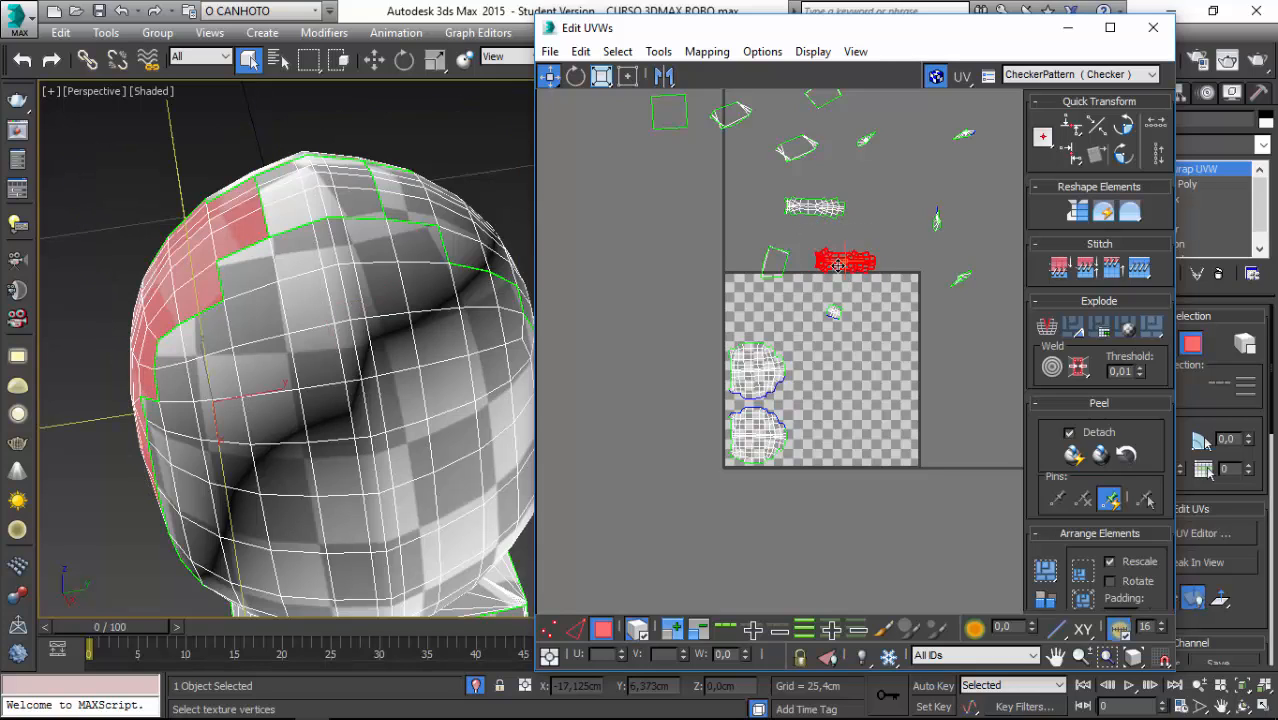
{"action": "left_click_drag", "start_coordinate": [841, 261], "coordinate": [825, 447]}
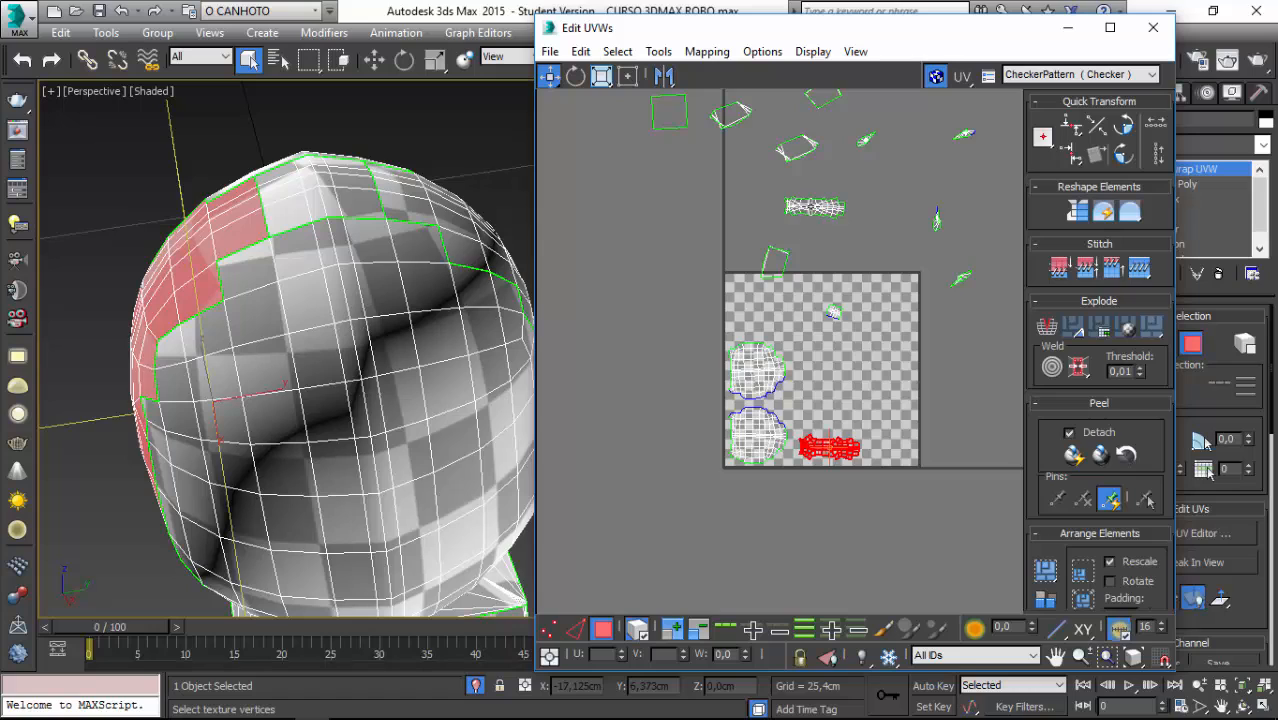
{"action": "left_click", "coordinate": [815, 207]}
{"action": "left_click_drag", "start_coordinate": [815, 207], "coordinate": [826, 421]}
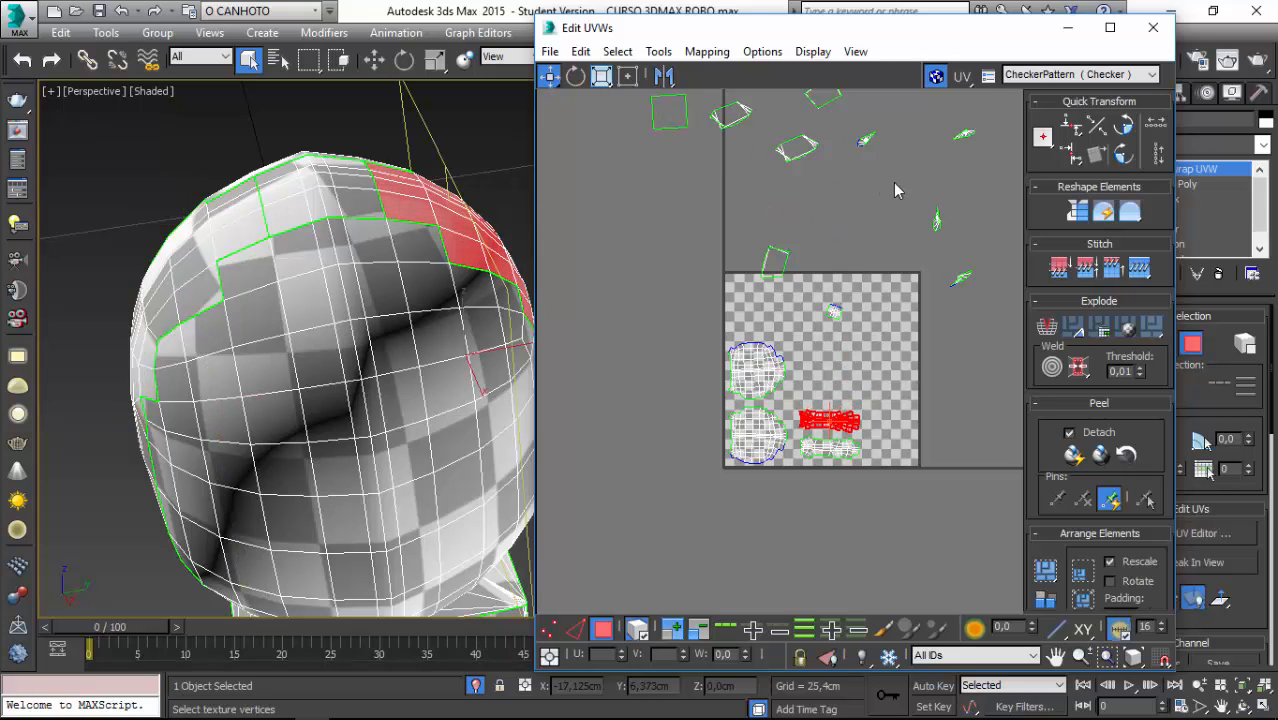
- Move the four small pointed shells one by one from above the tile into its upper-right area
{"action": "left_click", "coordinate": [939, 224]}
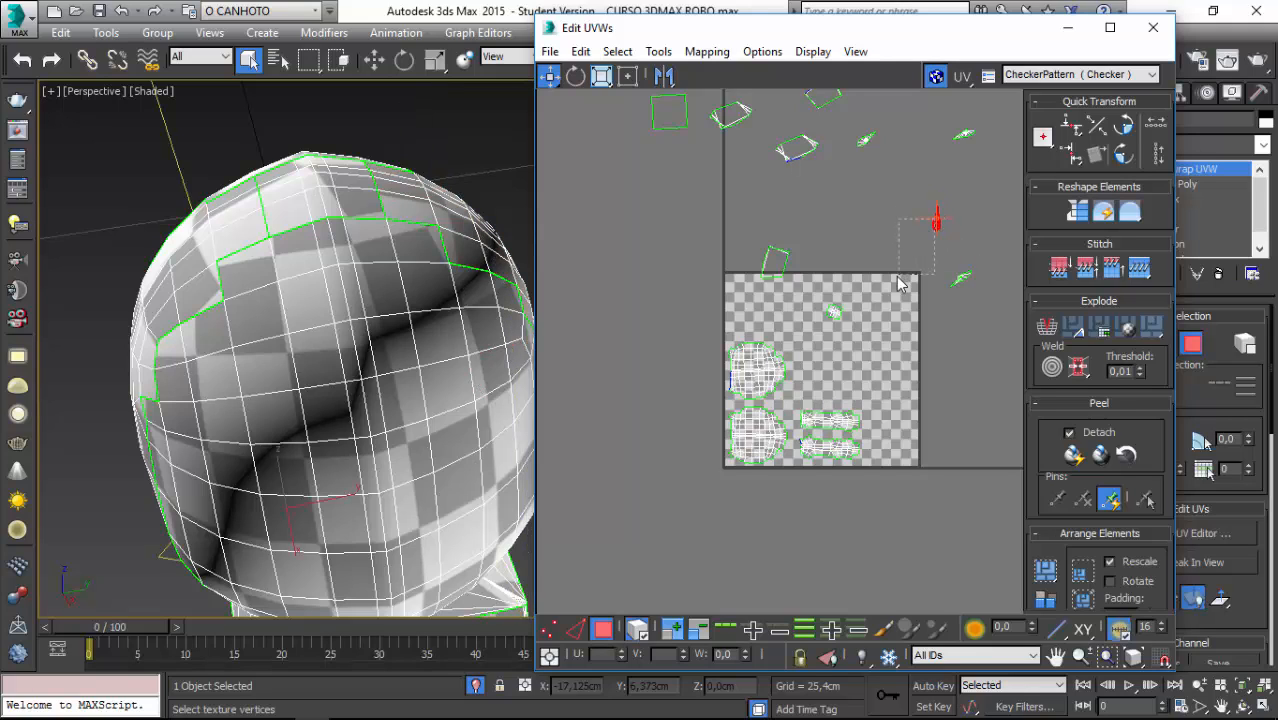
{"action": "left_click_drag", "start_coordinate": [956, 252], "coordinate": [916, 299]}
{"action": "left_click", "coordinate": [966, 292]}
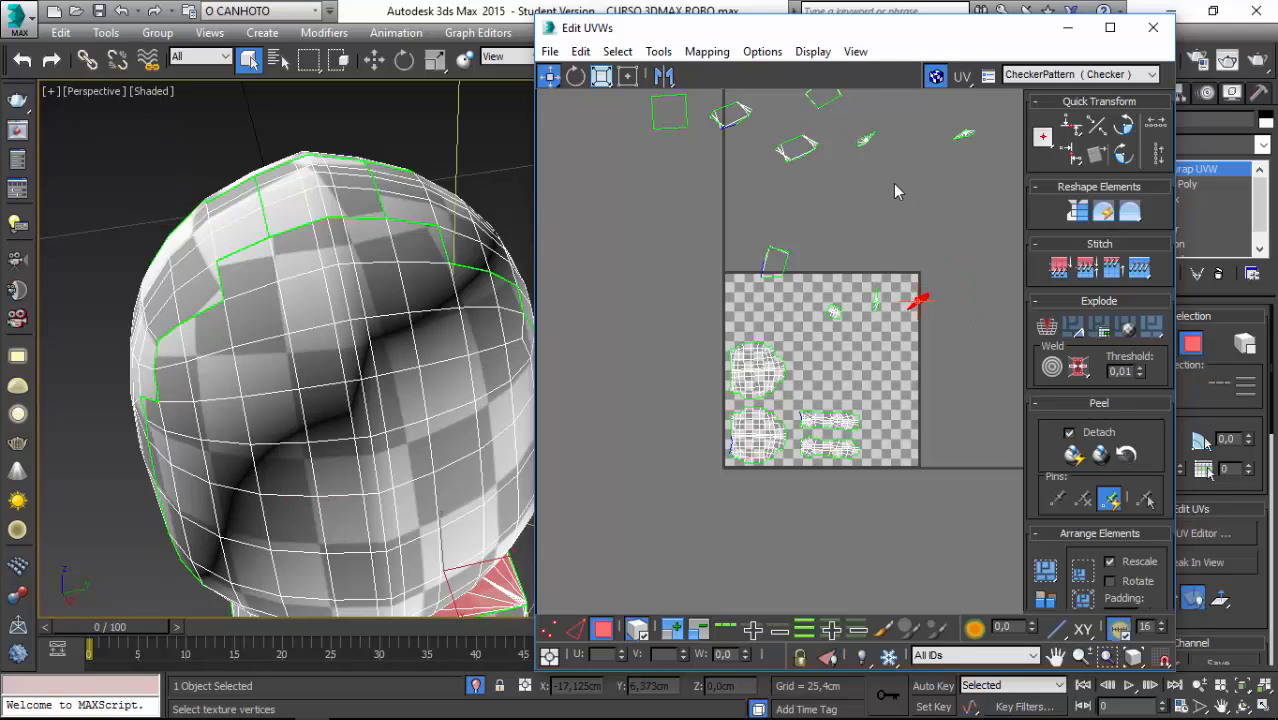
{"action": "left_click", "coordinate": [865, 141]}
{"action": "left_click_drag", "start_coordinate": [864, 140], "coordinate": [900, 279]}
{"action": "left_click_drag", "start_coordinate": [1000, 187], "coordinate": [998, 183]}
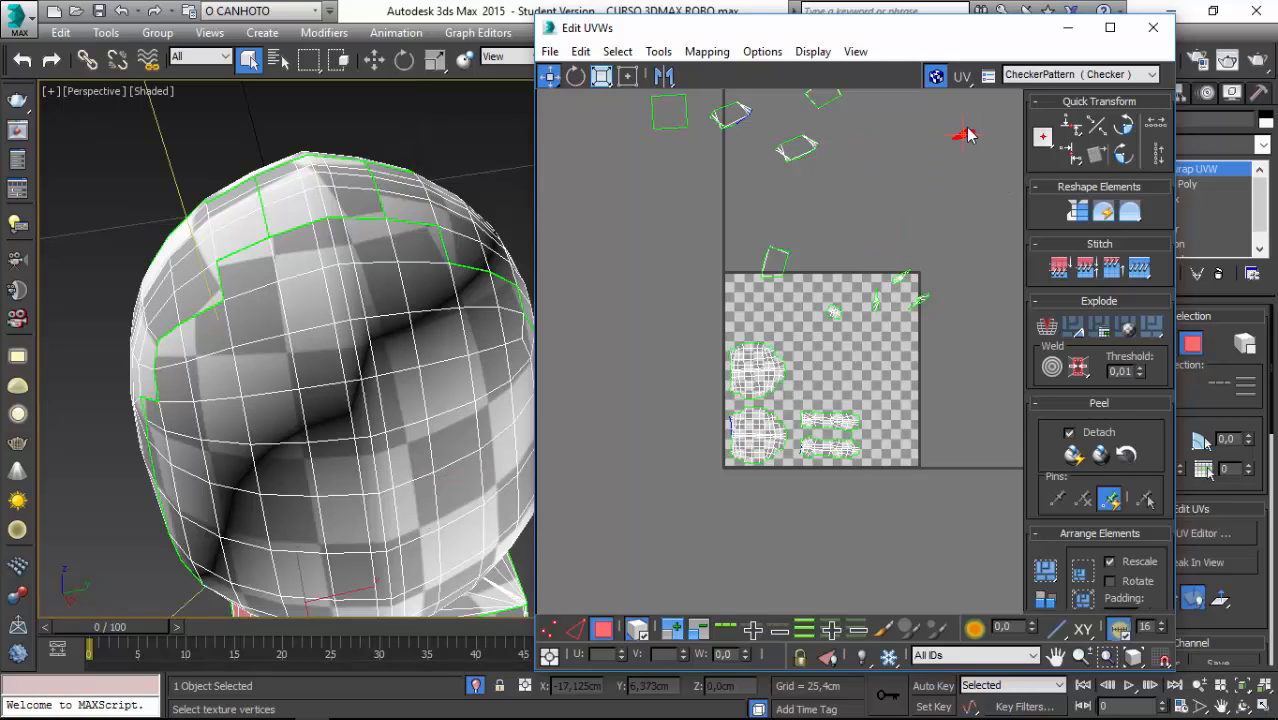
{"action": "left_click_drag", "start_coordinate": [963, 133], "coordinate": [918, 323]}
- Rotate the small four-sided shell at the tile's upper edge a quarter turn and place it in the upper-left corner
{"action": "left_click", "coordinate": [772, 261]}
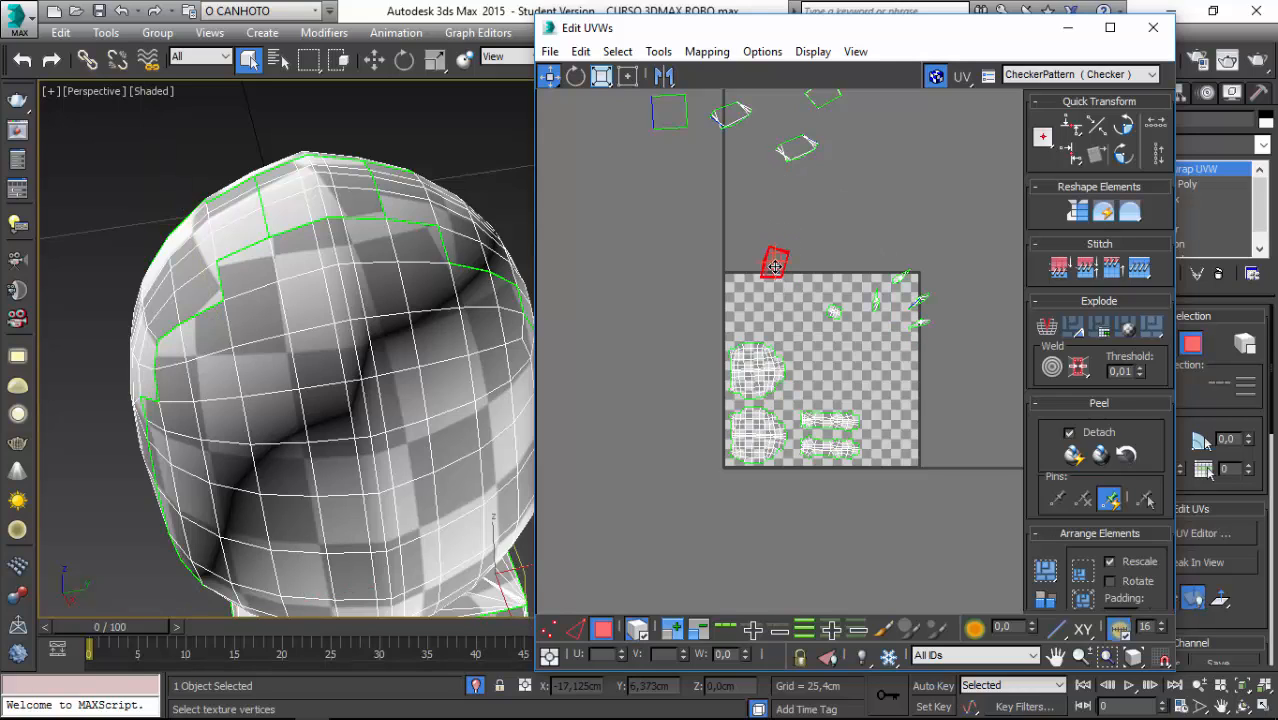
{"action": "left_click_drag", "start_coordinate": [772, 264], "coordinate": [733, 307]}
{"action": "left_click", "coordinate": [575, 76]}
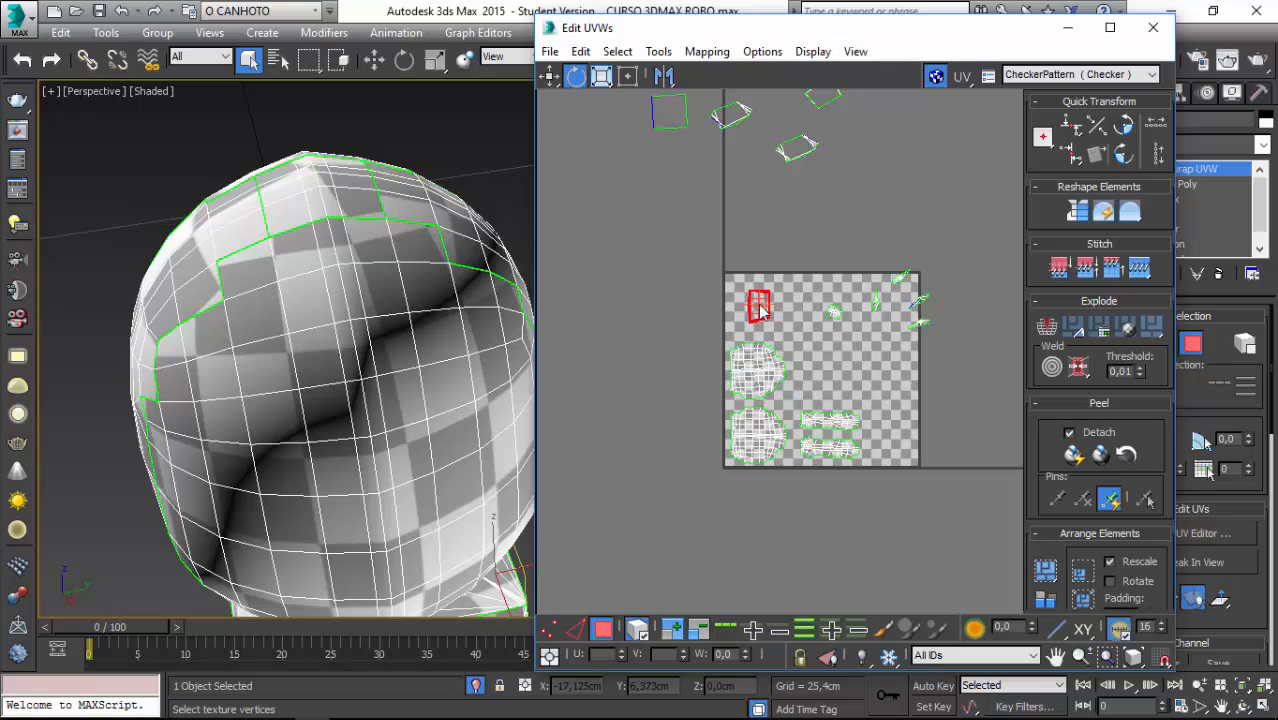
{"action": "left_click_drag", "start_coordinate": [760, 311], "coordinate": [741, 286]}
{"action": "left_click", "coordinate": [550, 75]}
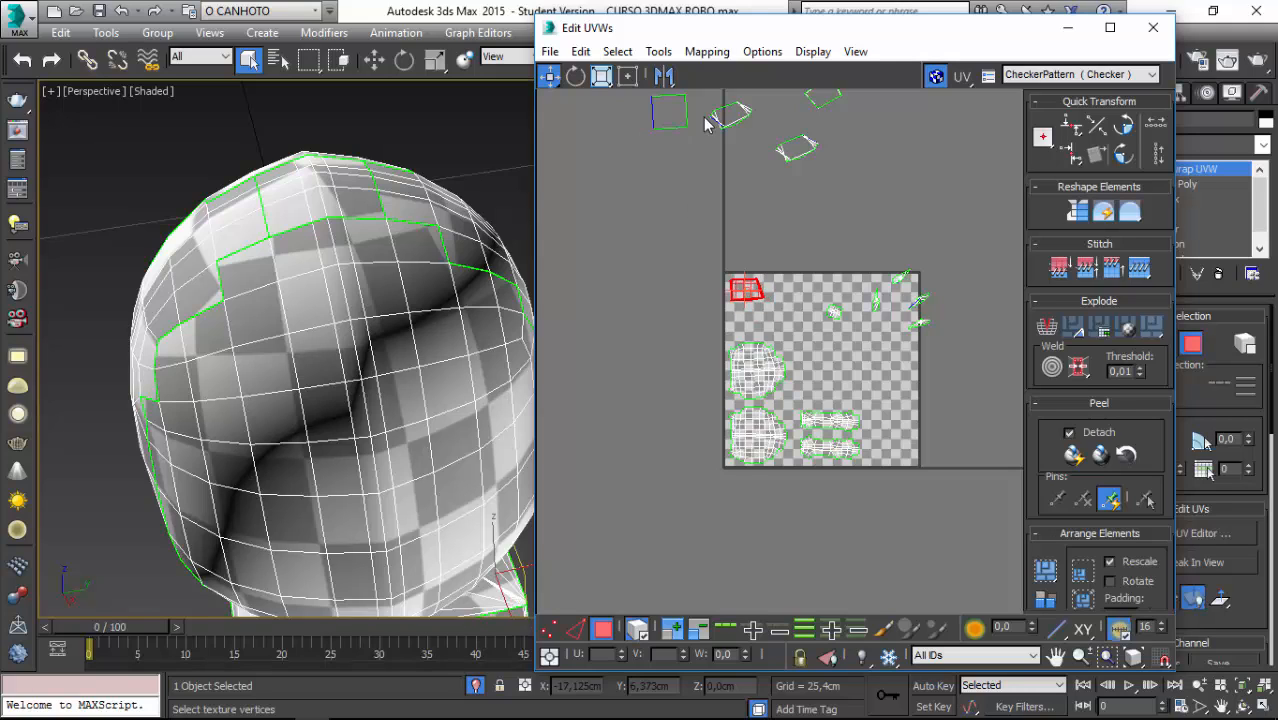
- Move the first slanted six-sided shell into the tile, rotate it level, and set it beside the upper-left corner shell
{"action": "left_click_drag", "start_coordinate": [768, 170], "coordinate": [777, 279]}
{"action": "left_click", "coordinate": [575, 76]}
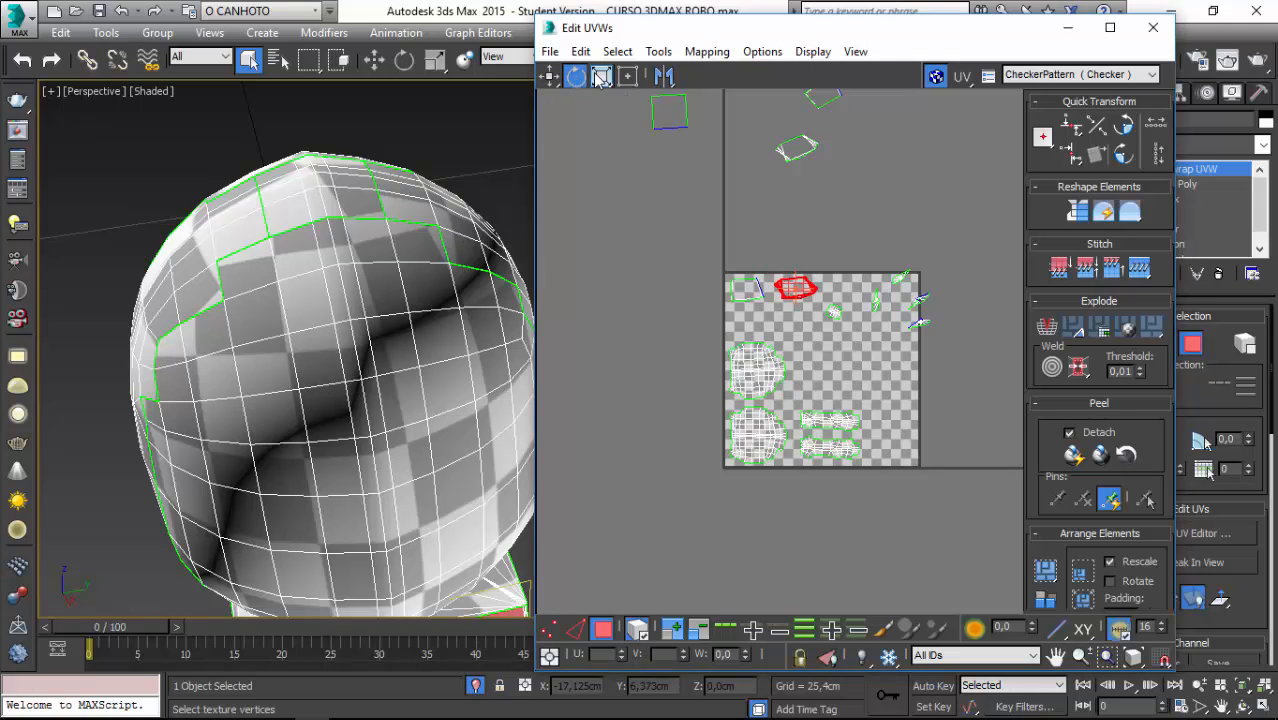
{"action": "left_click", "coordinate": [549, 76]}
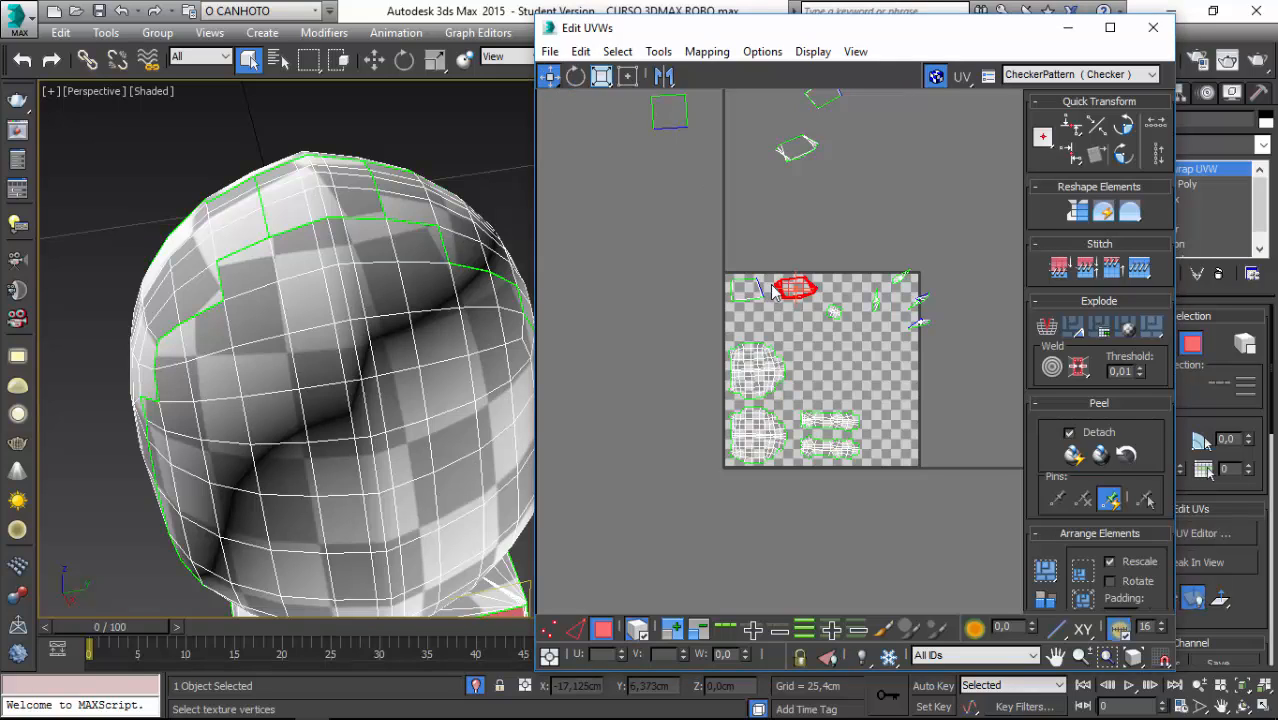
{"action": "left_click_drag", "start_coordinate": [793, 287], "coordinate": [785, 286]}
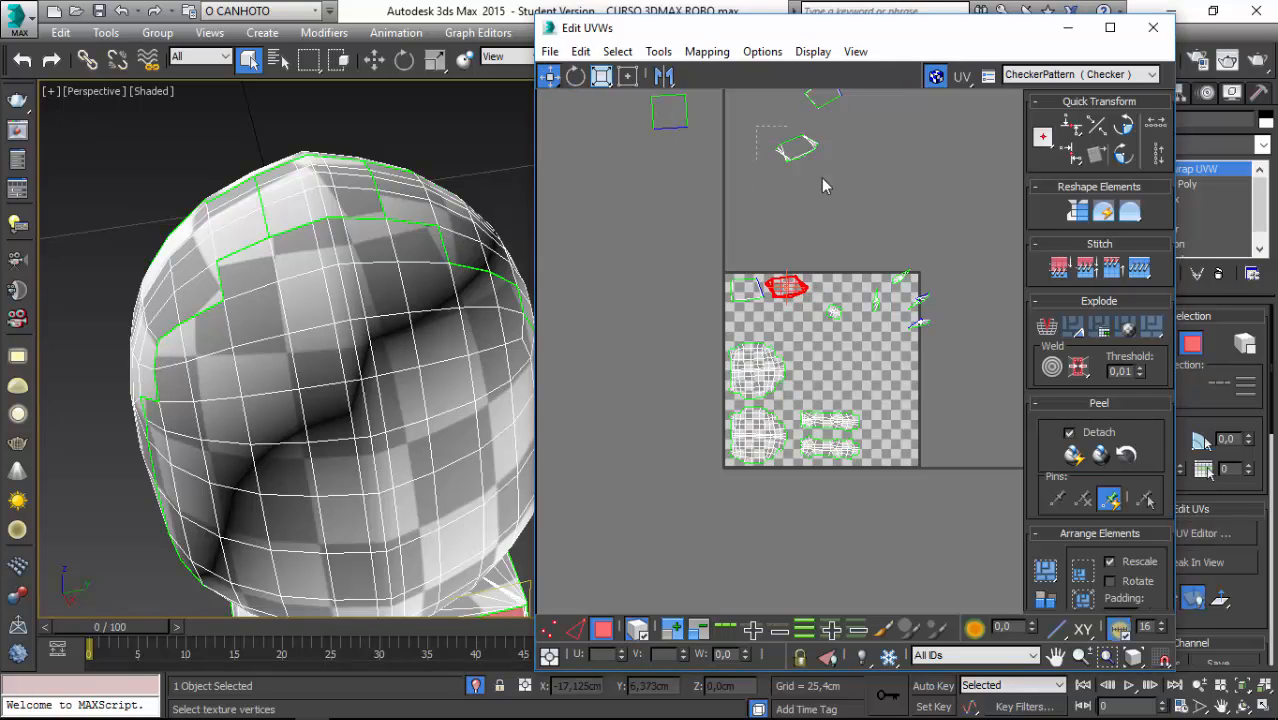
- Add the second slanted shell level to the top row, and straighten the trapezoid shell just above the tile
{"action": "left_click_drag", "start_coordinate": [821, 185], "coordinate": [848, 282]}
{"action": "left_click", "coordinate": [575, 76]}
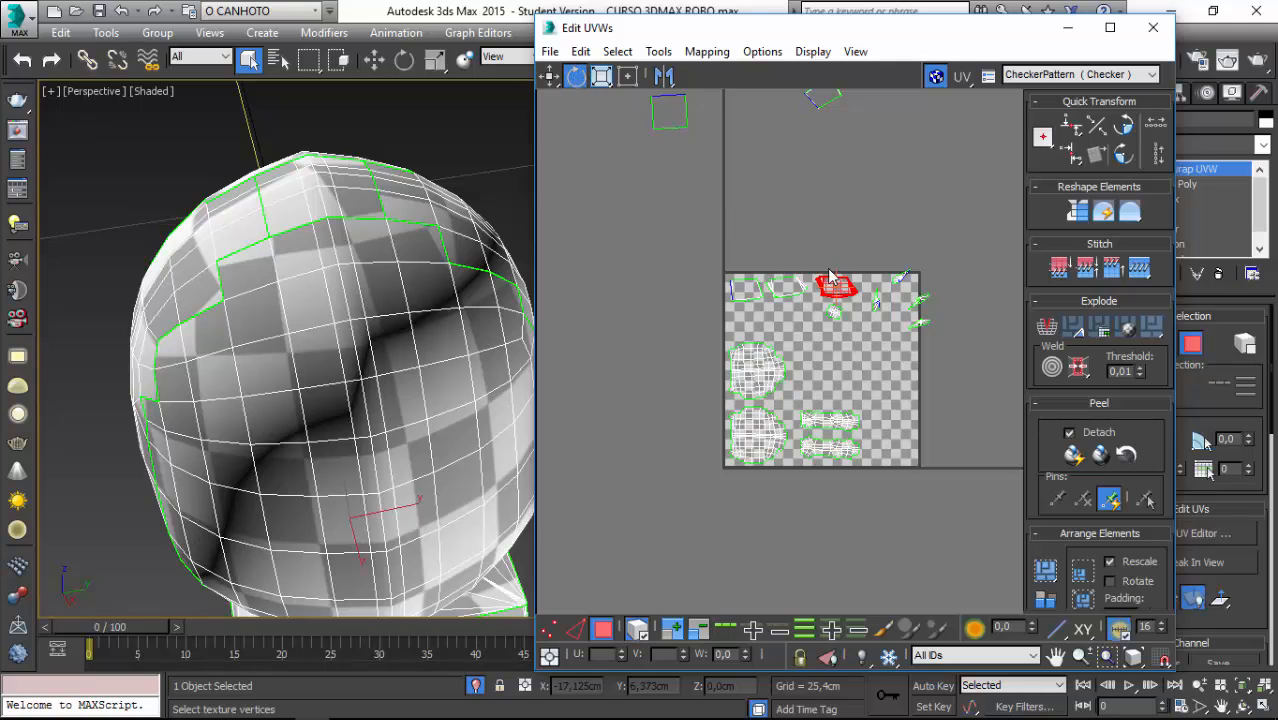
{"action": "left_click", "coordinate": [548, 76]}
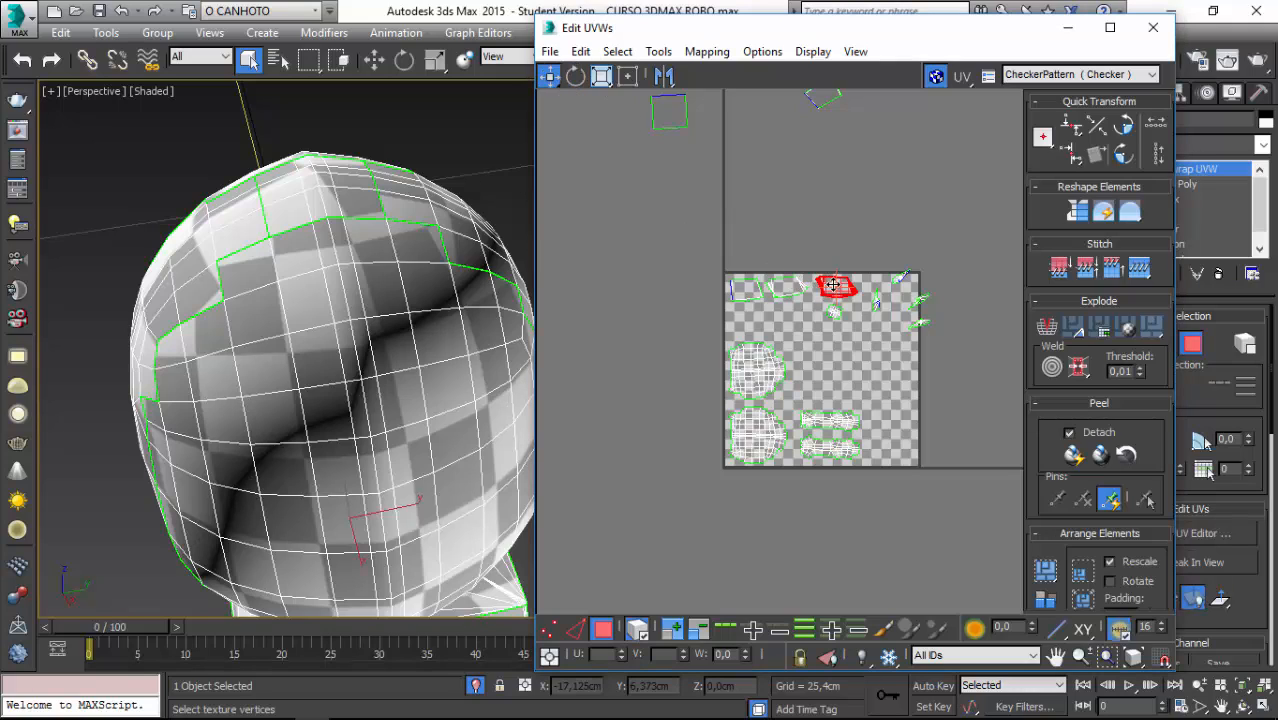
{"action": "left_click_drag", "start_coordinate": [833, 285], "coordinate": [824, 288]}
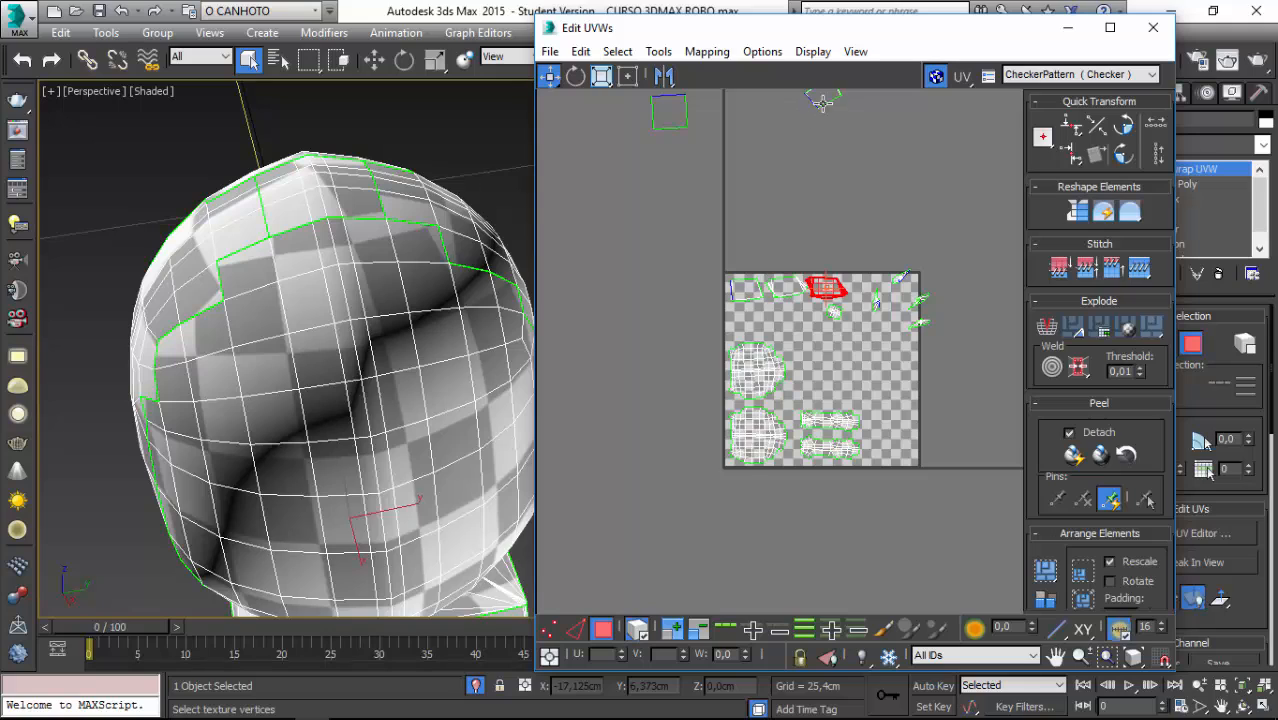
{"action": "left_click_drag", "start_coordinate": [822, 102], "coordinate": [855, 244]}
{"action": "left_click", "coordinate": [575, 77]}
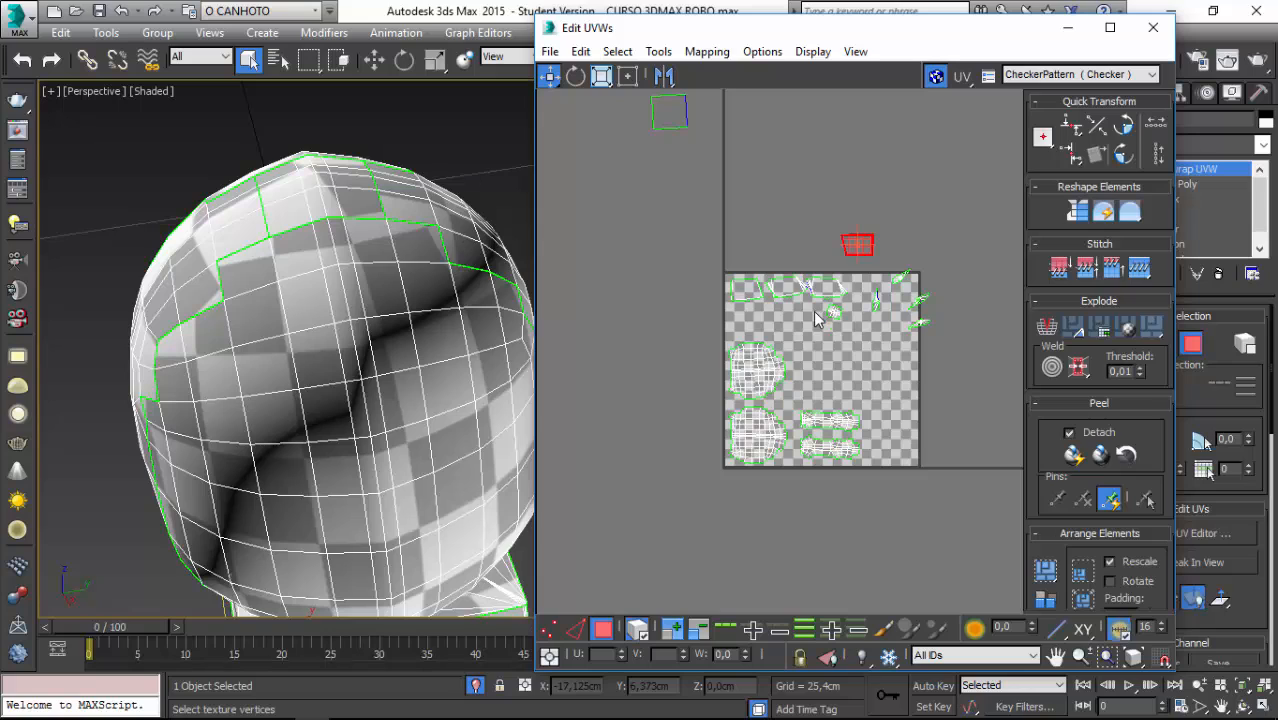
- Gather the small square shell and the four small pointed shells just above the two strip shells
{"action": "left_click", "coordinate": [833, 312]}
{"action": "left_click_drag", "start_coordinate": [833, 312], "coordinate": [800, 398]}
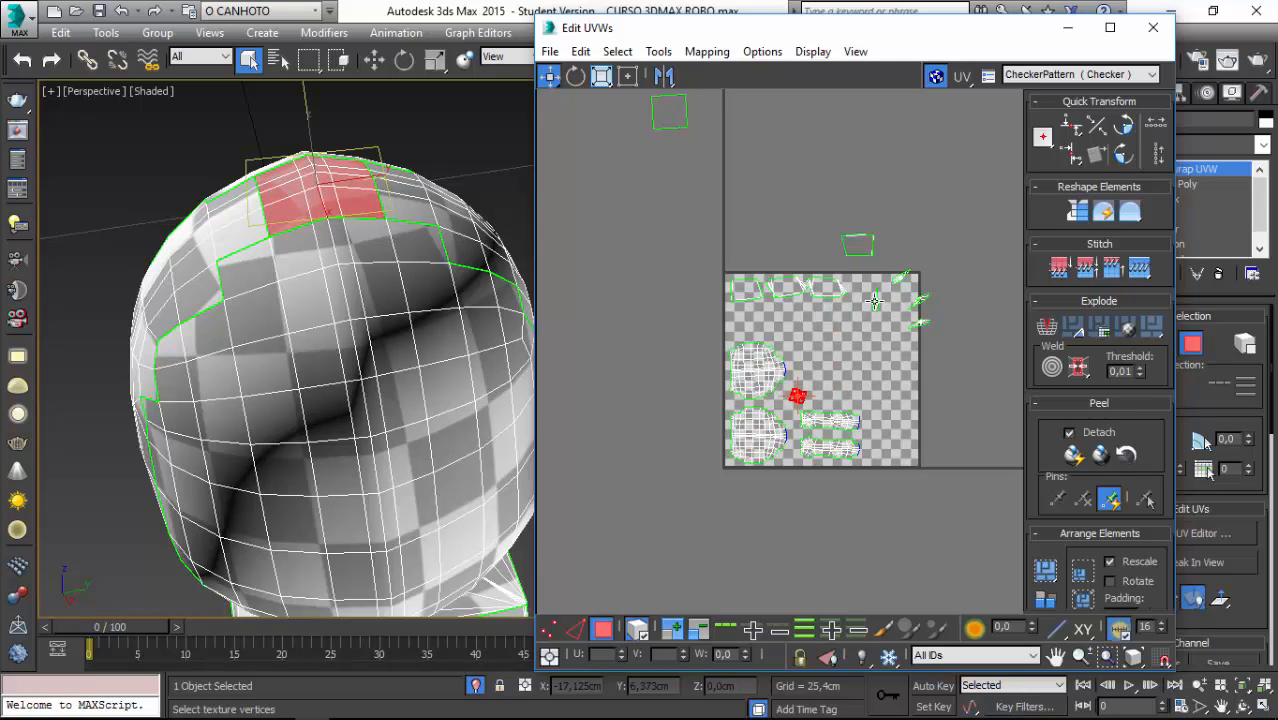
{"action": "left_click_drag", "start_coordinate": [875, 302], "coordinate": [822, 388]}
{"action": "left_click_drag", "start_coordinate": [905, 273], "coordinate": [858, 376]}
{"action": "left_click_drag", "start_coordinate": [915, 301], "coordinate": [864, 387]}
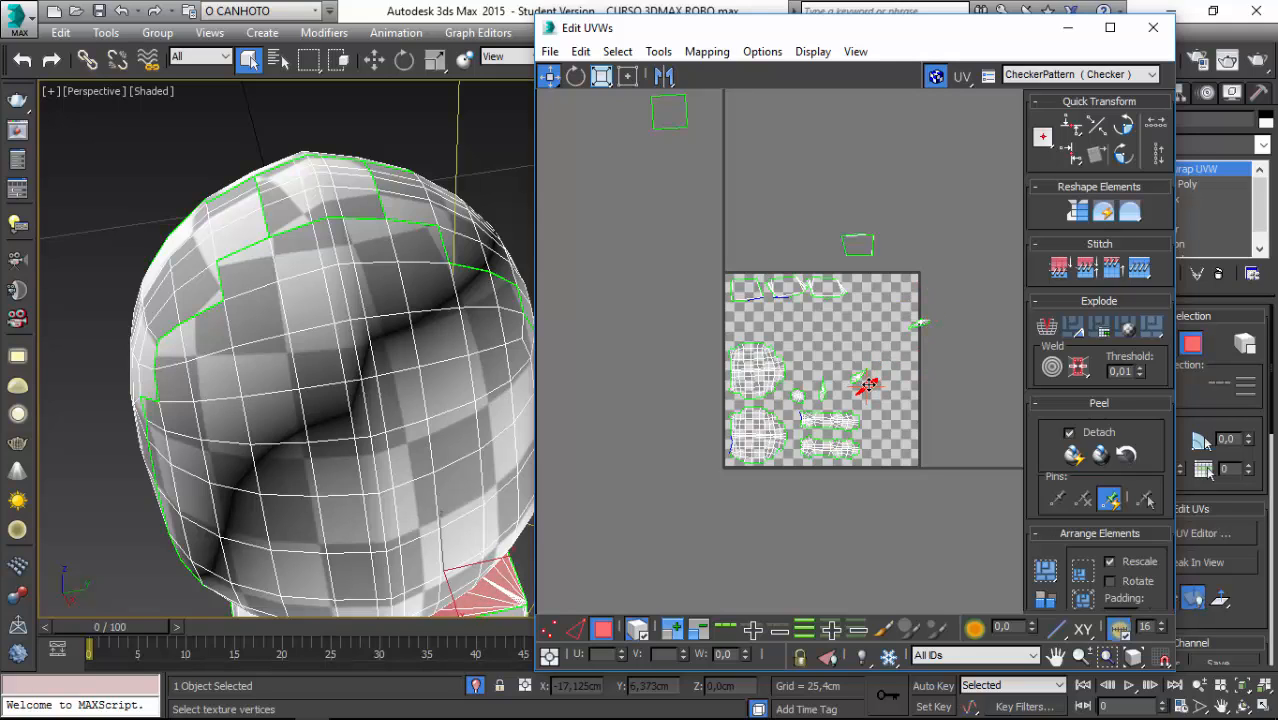
{"action": "left_click", "coordinate": [915, 324]}
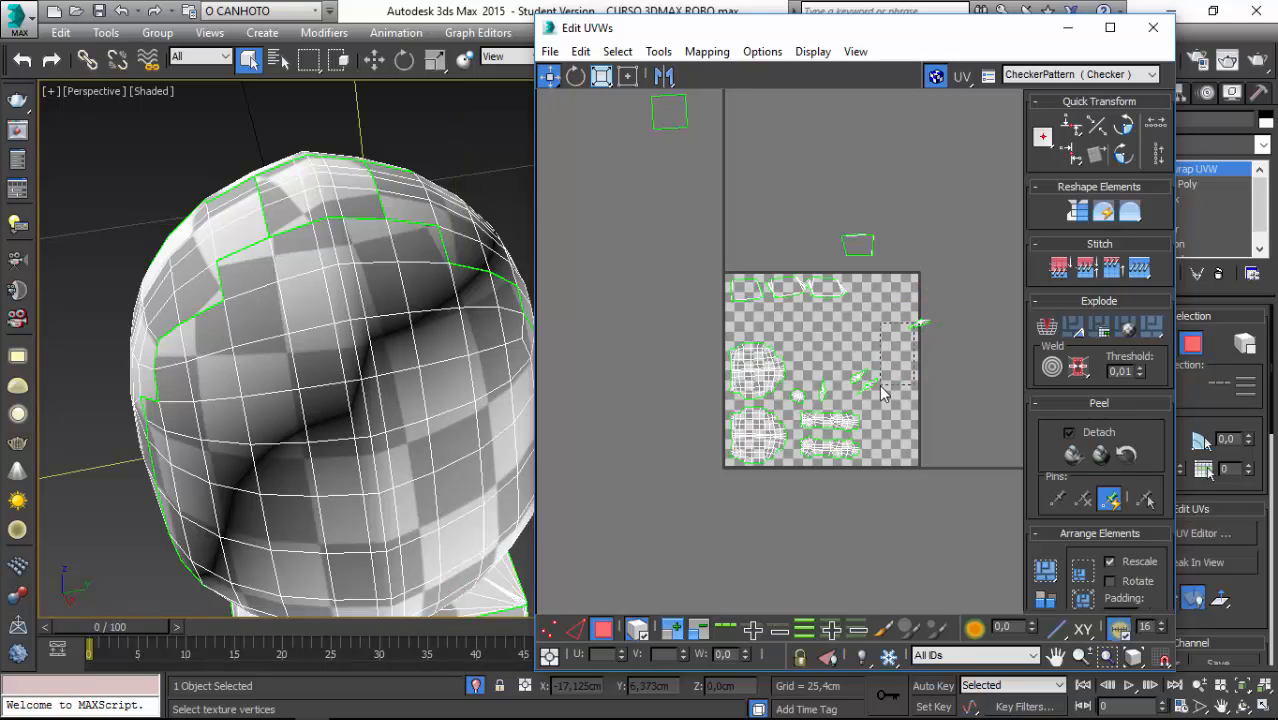
{"action": "left_click", "coordinate": [918, 324]}
{"action": "left_click_drag", "start_coordinate": [918, 325], "coordinate": [880, 395]}
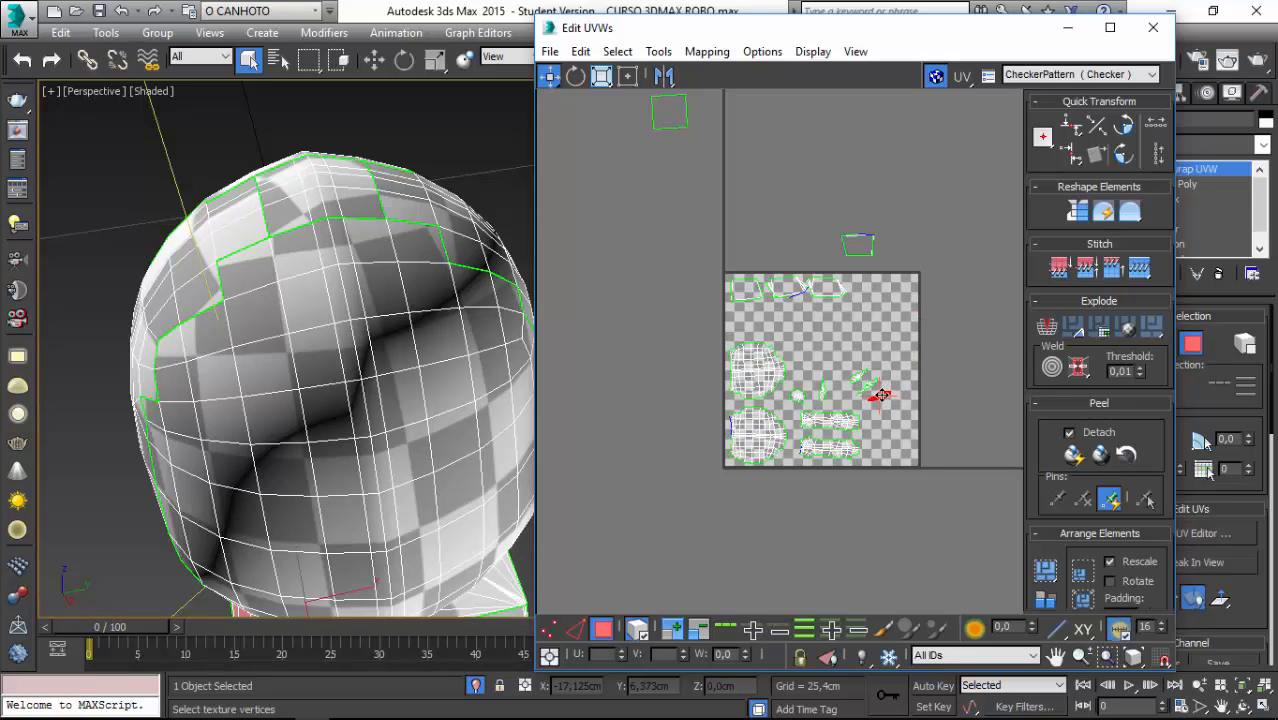
- Move the trapezoid shell into the tile's right side and the large square shell into its upper-right corner
{"action": "left_click", "coordinate": [858, 244]}
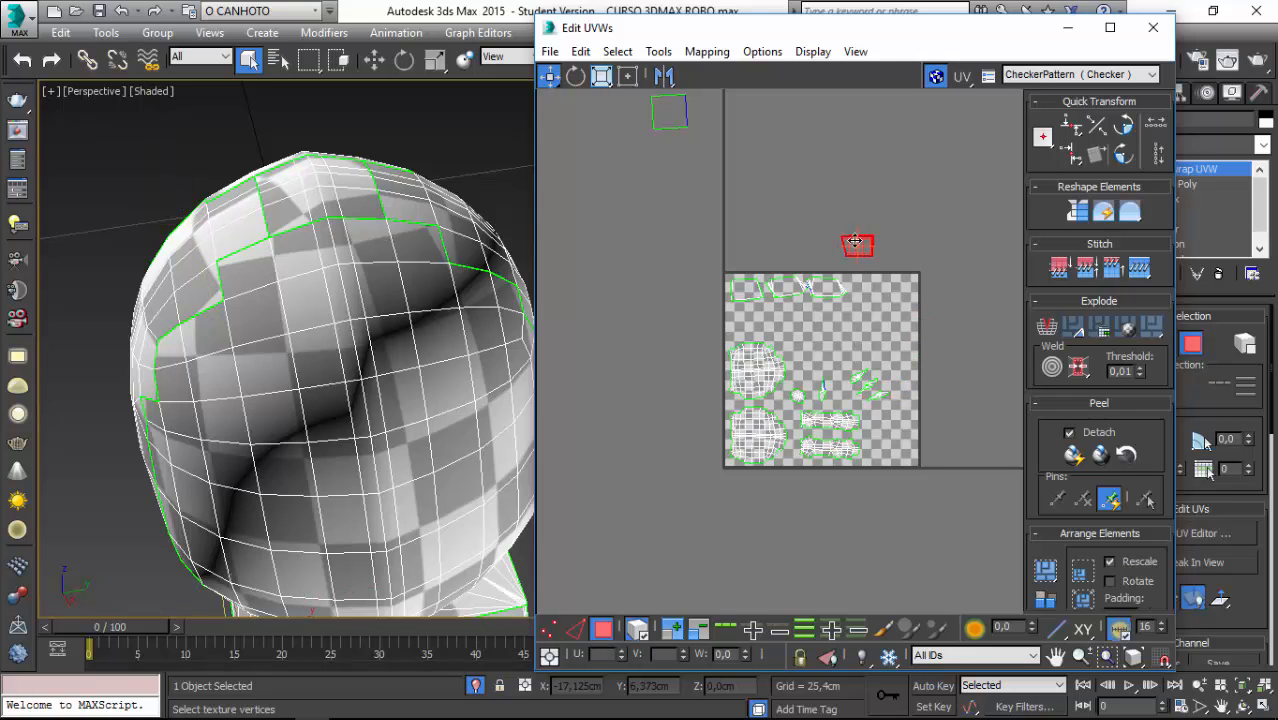
{"action": "left_click_drag", "start_coordinate": [855, 241], "coordinate": [884, 348]}
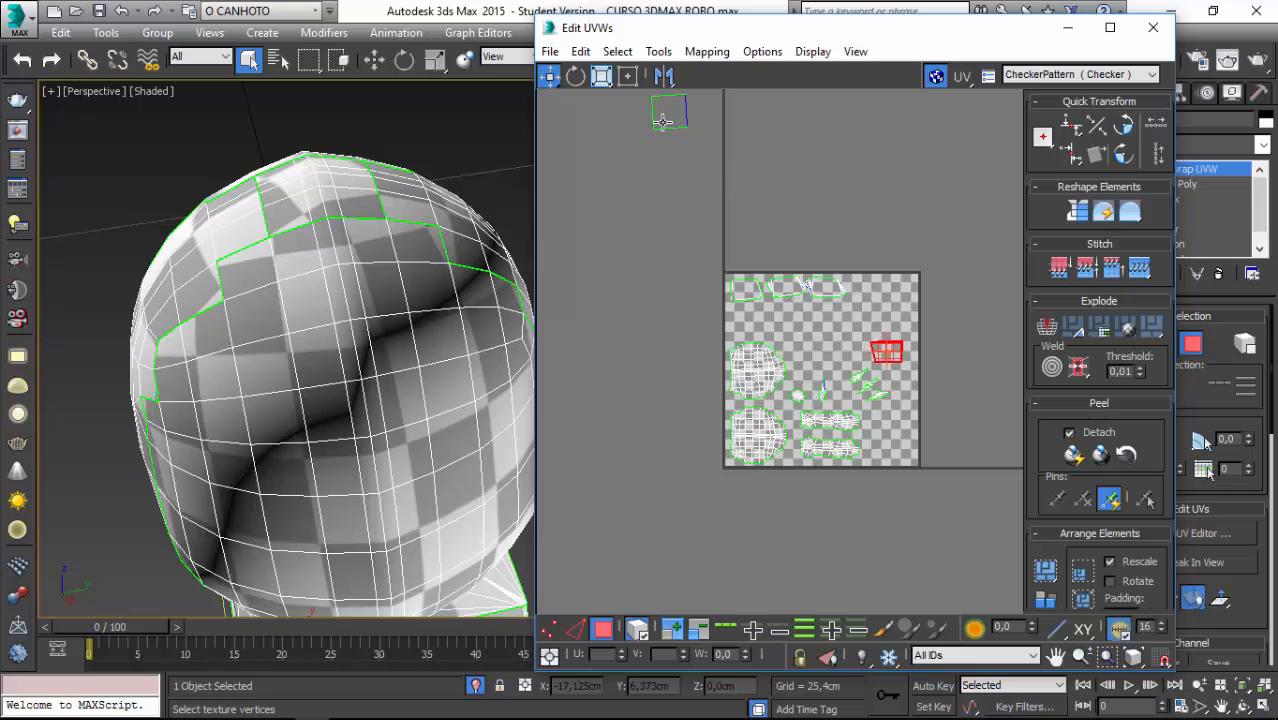
{"action": "left_click", "coordinate": [662, 108]}
{"action": "left_click_drag", "start_coordinate": [675, 122], "coordinate": [869, 294]}
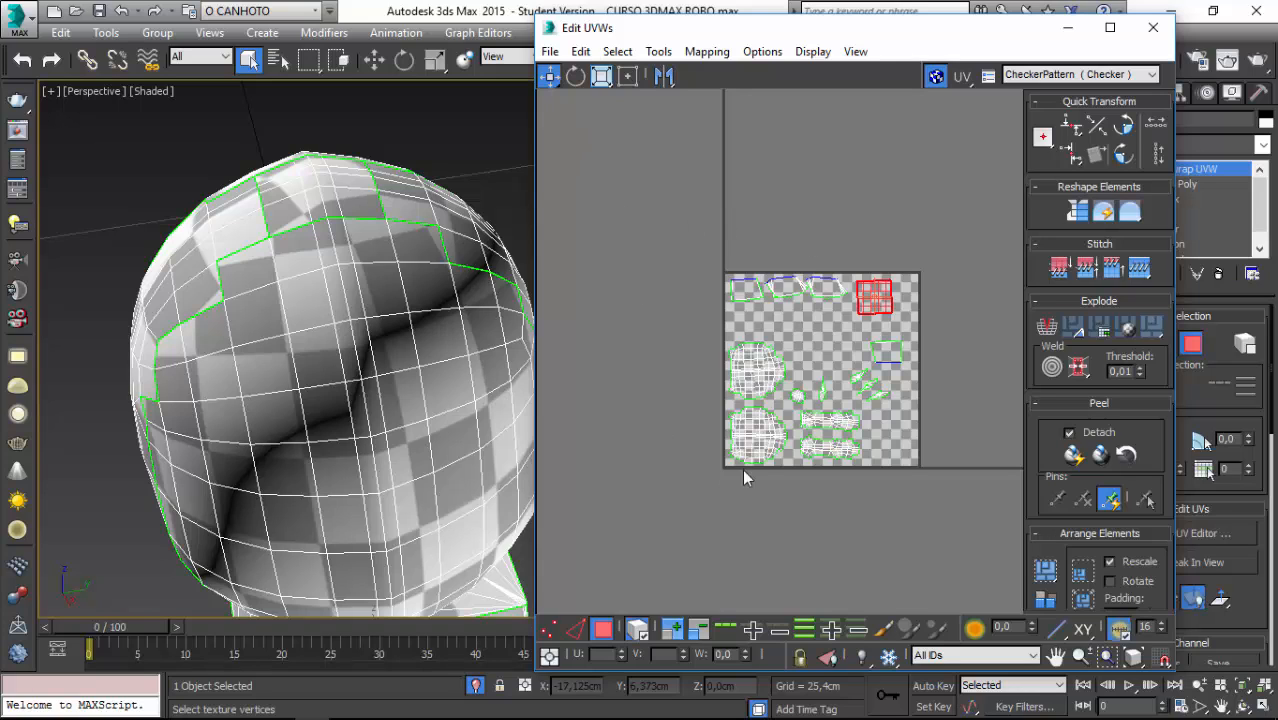
- Lower the bottom strip shell toward the tile's edge and adjust the rotation of both strip shells
{"action": "left_click", "coordinate": [1138, 658]}
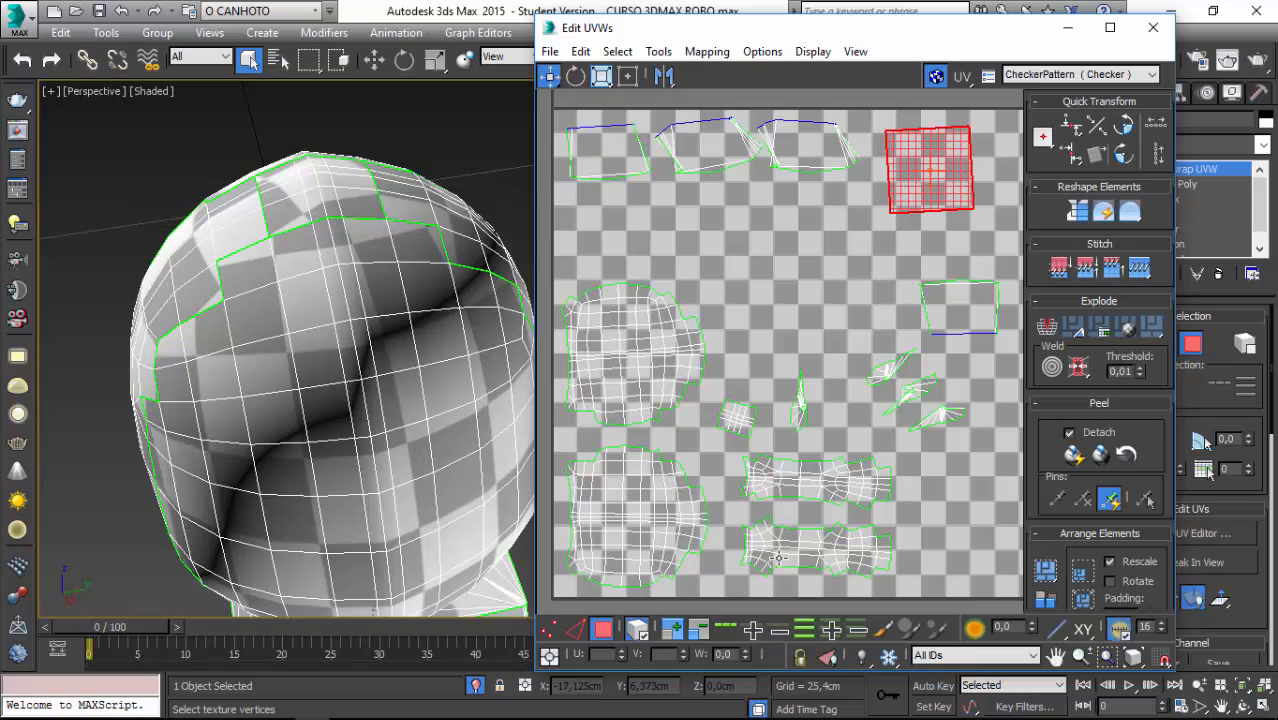
{"action": "left_click_drag", "start_coordinate": [784, 549], "coordinate": [793, 560]}
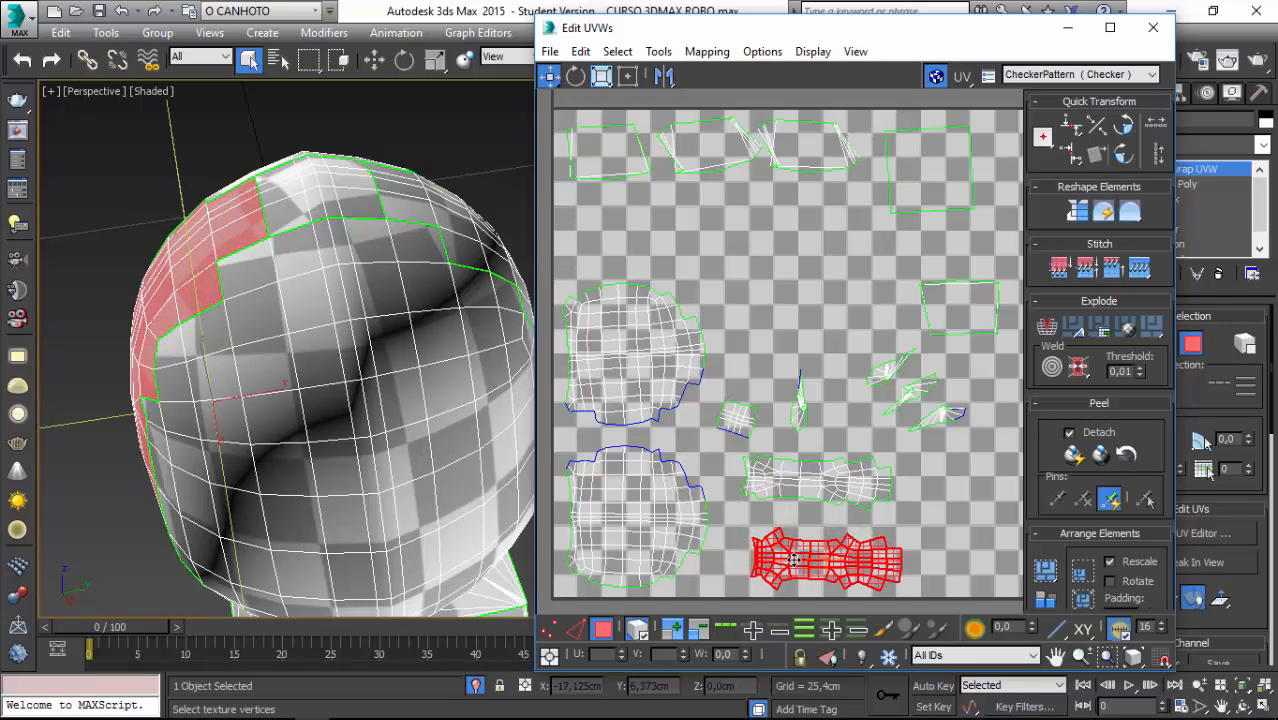
{"action": "key", "text": "e"}
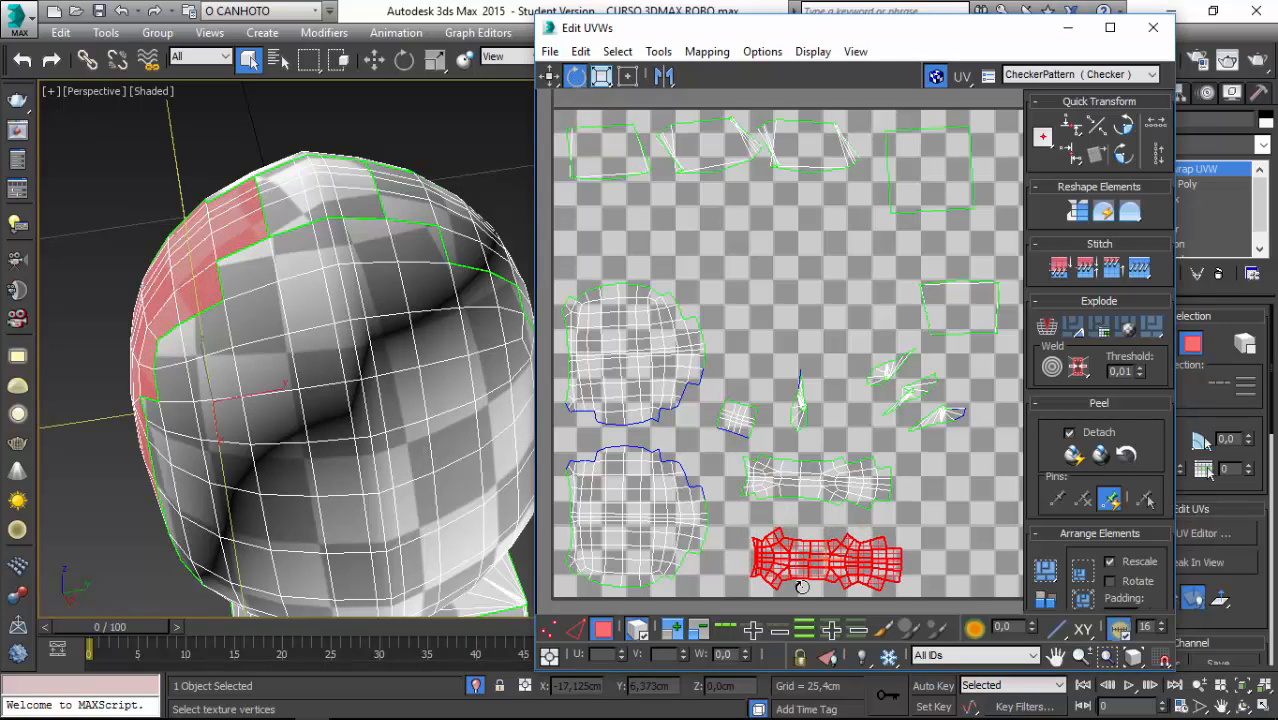
{"action": "left_click_drag", "start_coordinate": [808, 572], "coordinate": [738, 576]}
{"action": "left_click", "coordinate": [798, 482]}
{"action": "left_click_drag", "start_coordinate": [752, 470], "coordinate": [744, 484]}
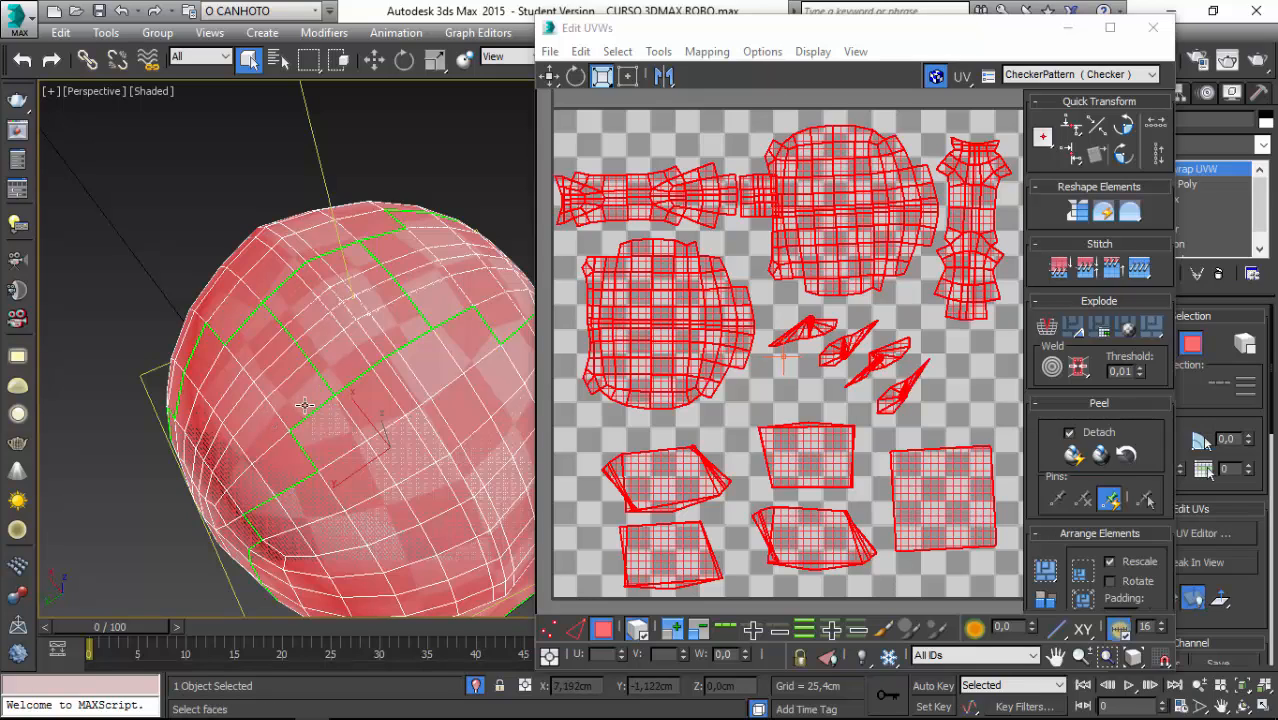
- Hide the checker background in the UV editor, and rescale the selected shells relative to each other
{"action": "scroll", "coordinate": [288, 412], "scroll_direction": "up", "scroll_amount": 5}
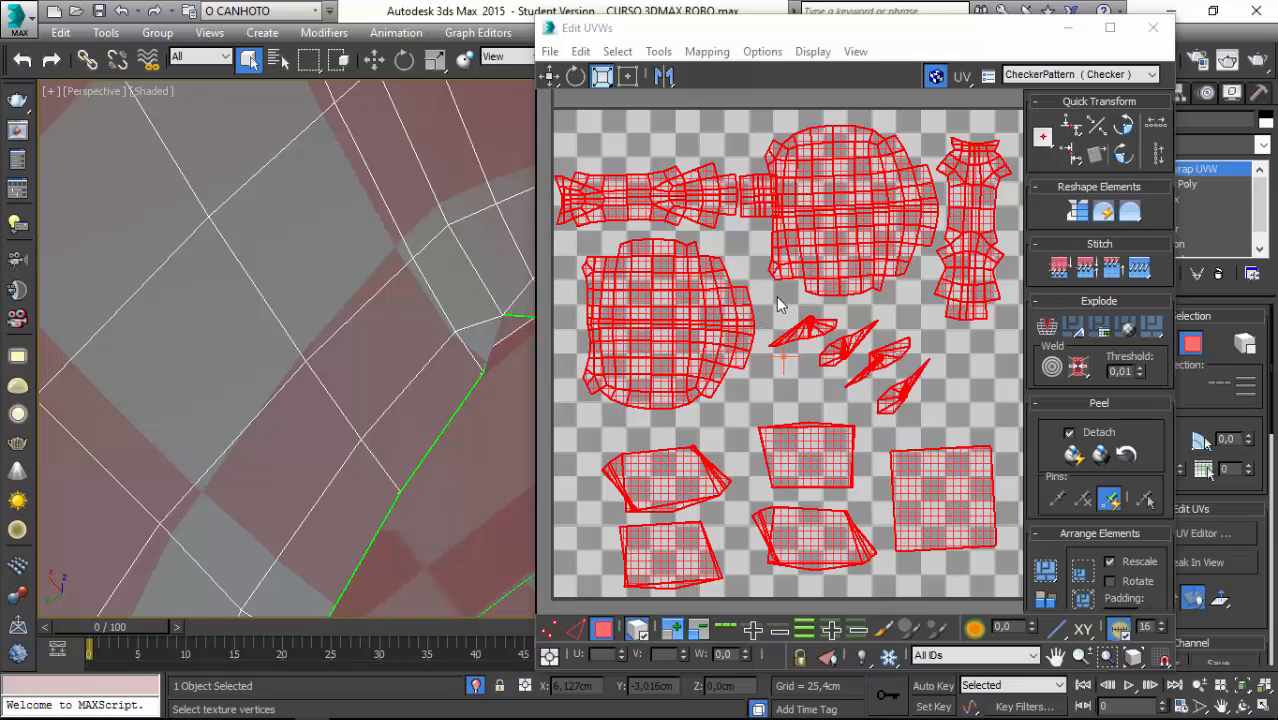
{"action": "left_click", "coordinate": [935, 78]}
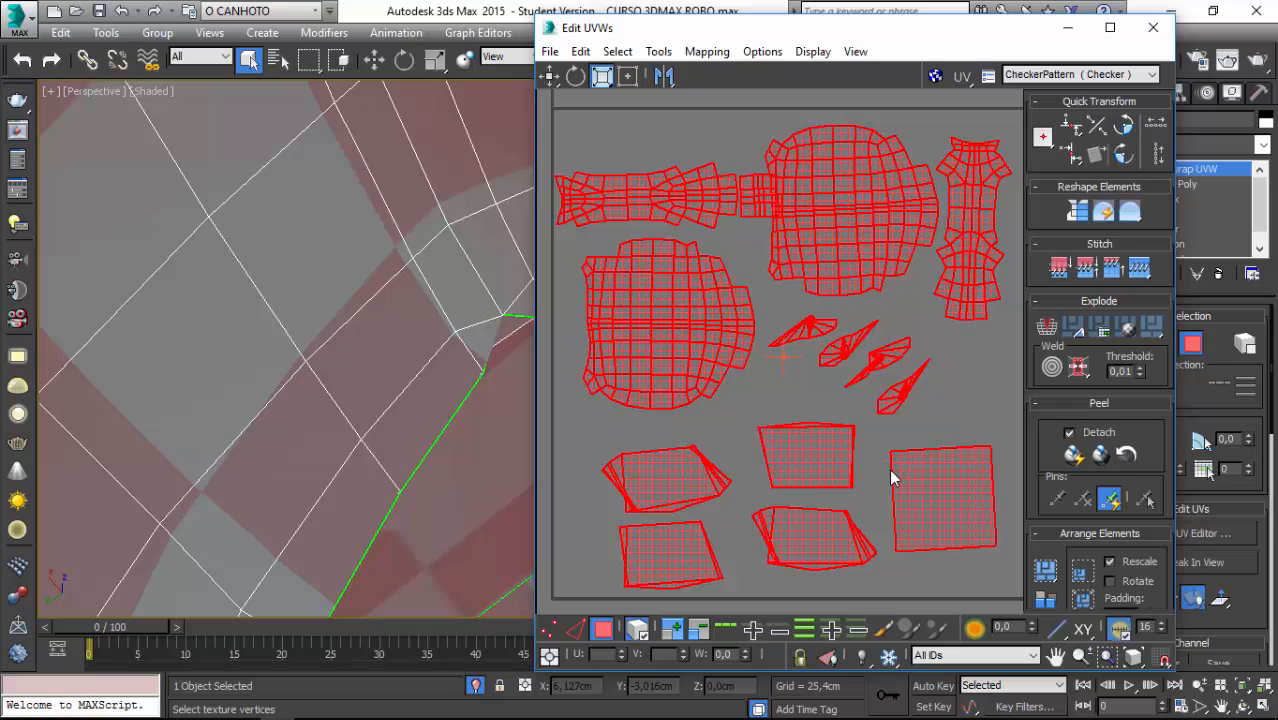
{"action": "left_click", "coordinate": [1046, 598]}
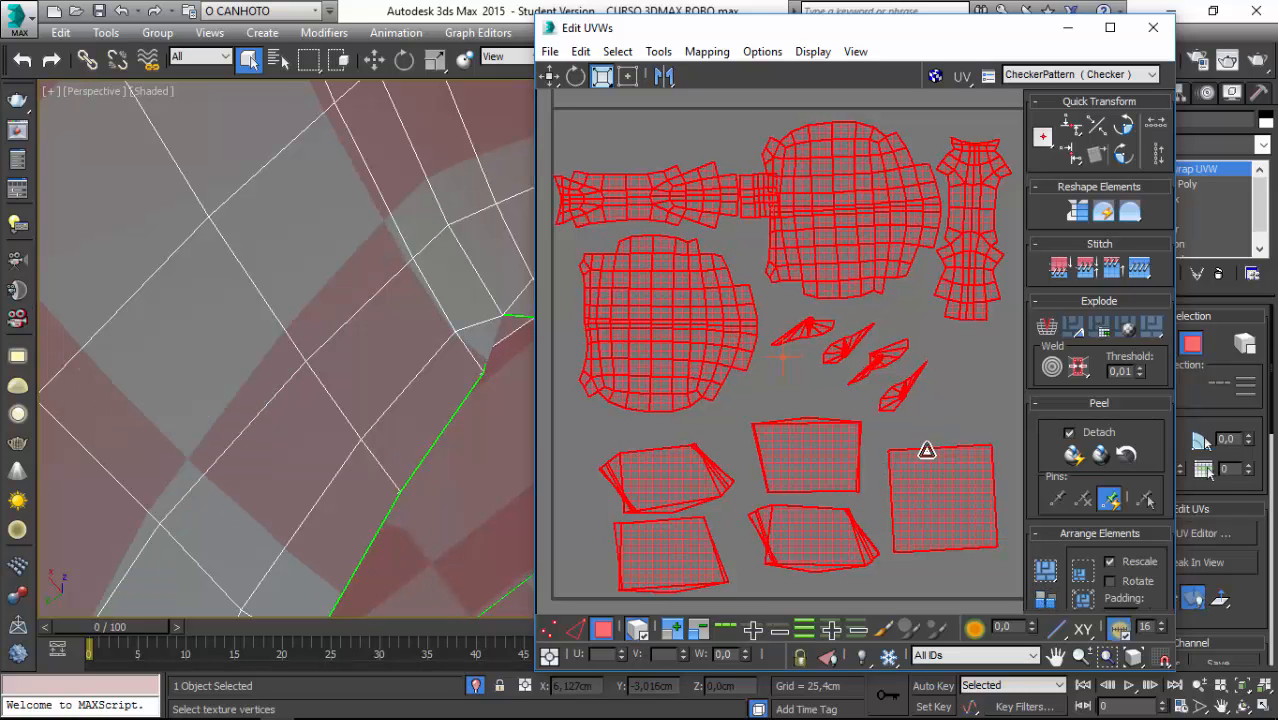
{"action": "left_click", "coordinate": [938, 405]}
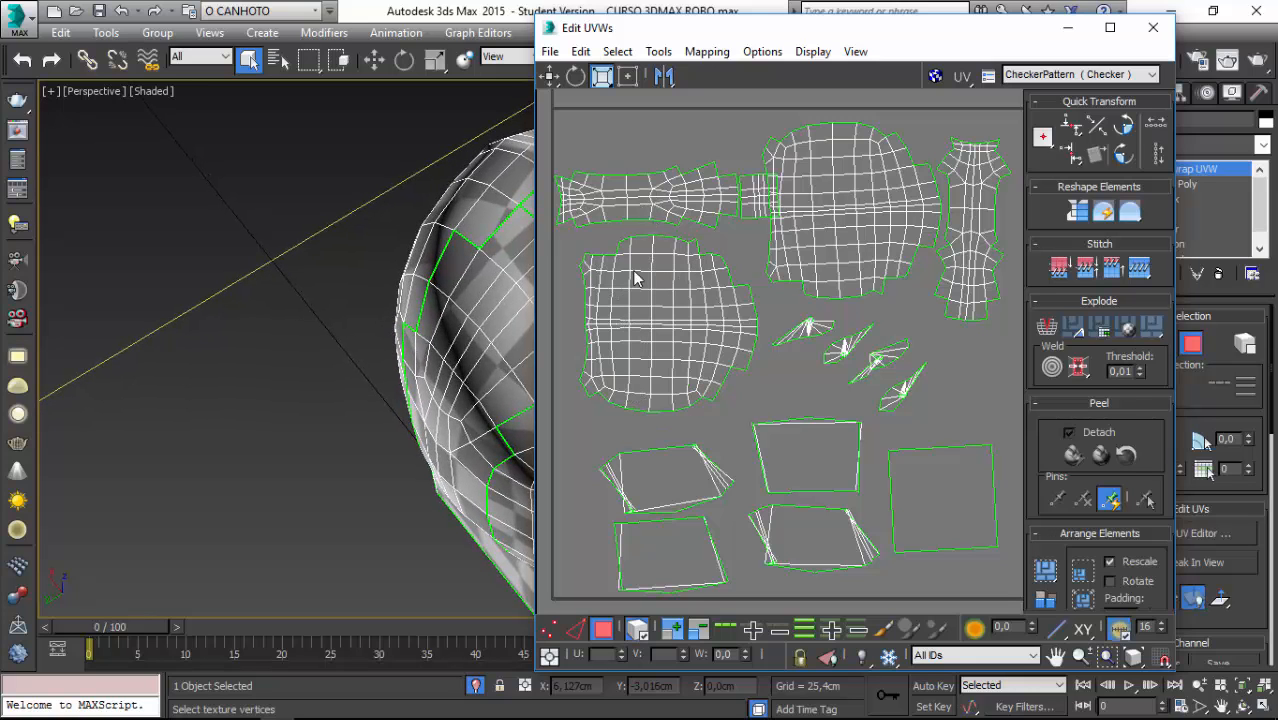
- Check the checker texture on the whole torso and waist, and close the UV editor
{"action": "middle_click_drag", "start_coordinate": [531, 352], "coordinate": [284, 378]}
{"action": "scroll", "coordinate": [263, 387], "scroll_direction": "down", "scroll_amount": 3}
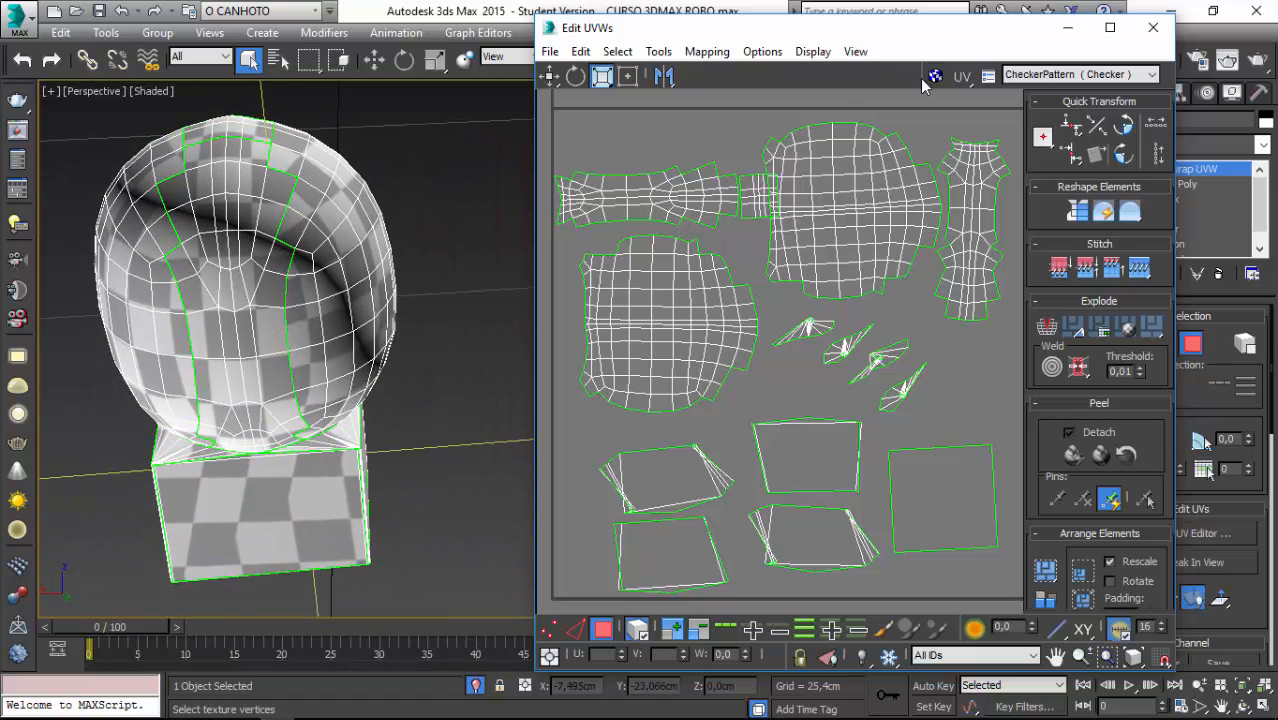
{"action": "left_click", "coordinate": [1153, 29]}
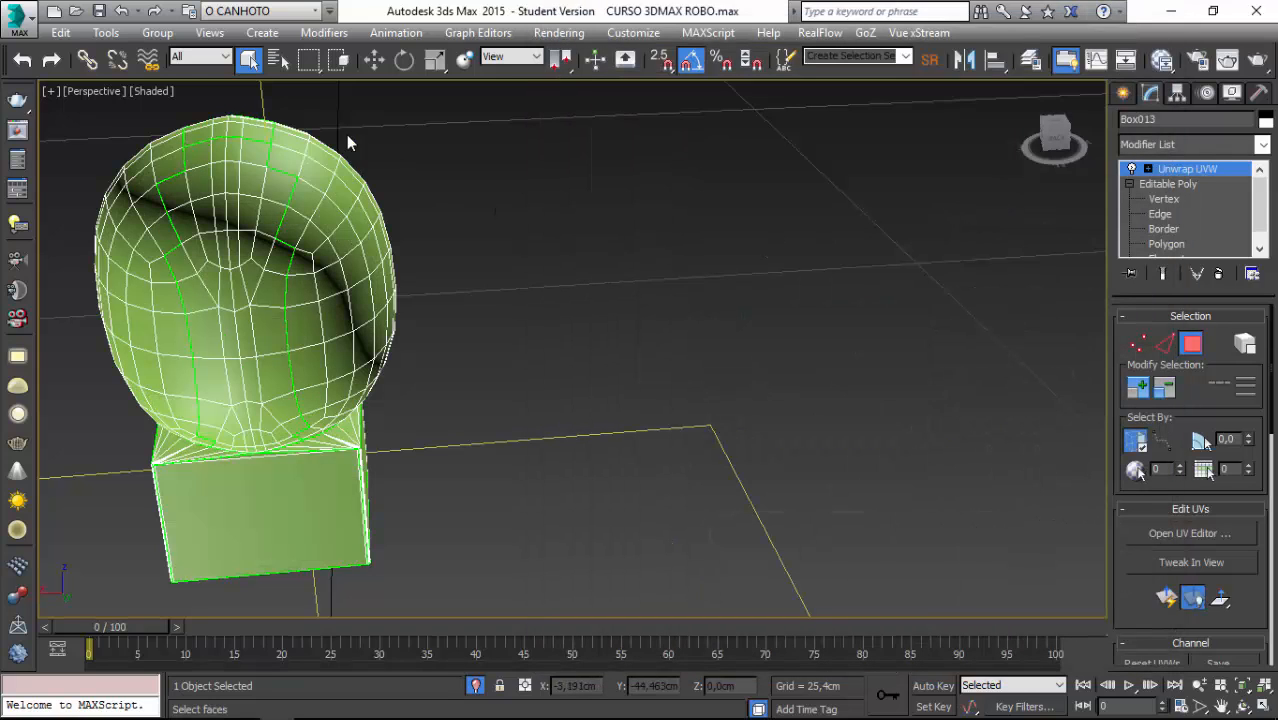
- Open the Viewport Canvas painting tools and move their window up so all its settings fit on screen
{"action": "left_click", "coordinate": [106, 33]}
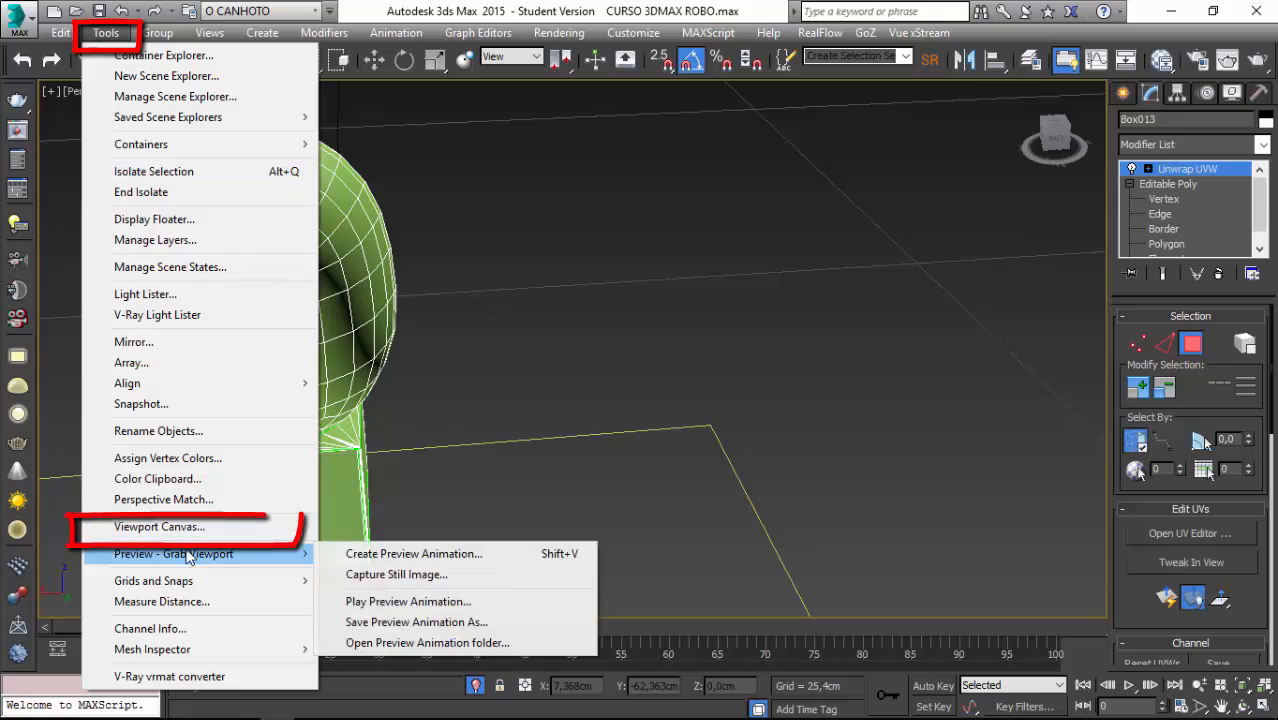
{"action": "left_click", "coordinate": [195, 532]}
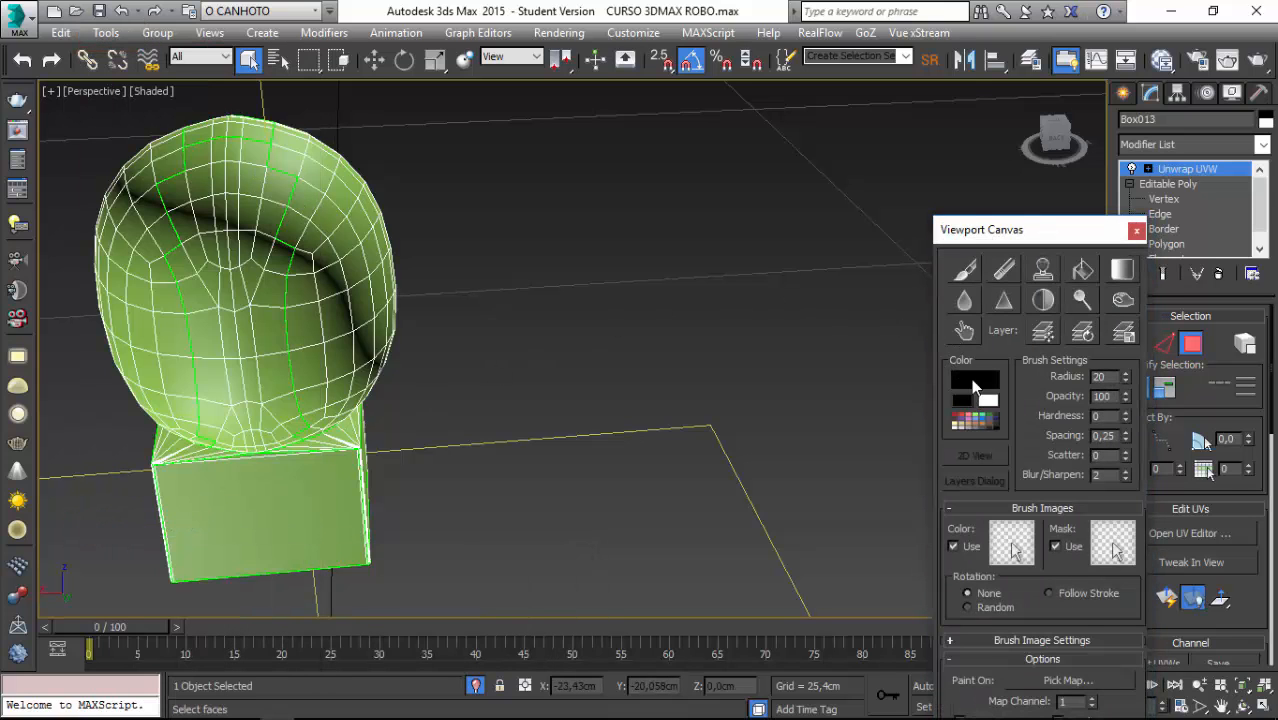
{"action": "mouse_move", "coordinate": [1030, 236]}
{"action": "left_mouse_down"}
{"action": "mouse_move", "coordinate": [848, 130]}
{"action": "mouse_move", "coordinate": [879, 114]}
{"action": "mouse_move", "coordinate": [887, 79]}
{"action": "left_mouse_up"}
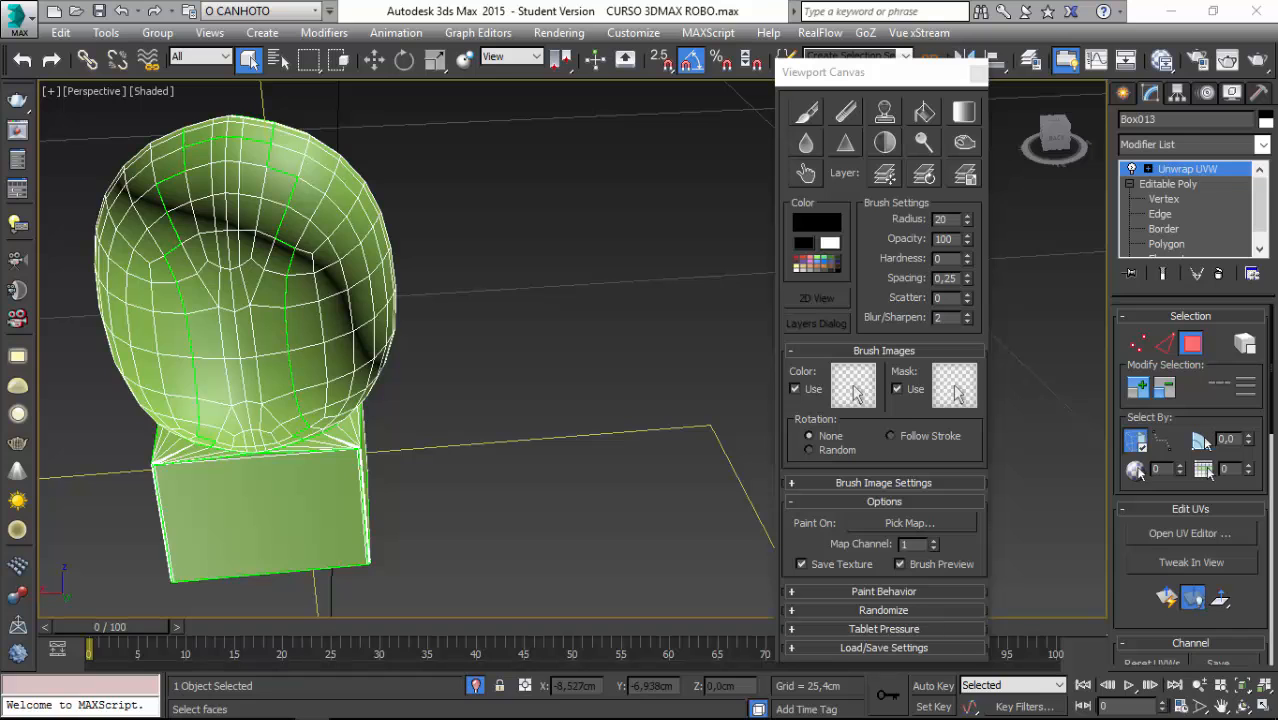
{"action": "middle_click_drag", "start_coordinate": [631, 320], "coordinate": [624, 312], "text": "alt"}
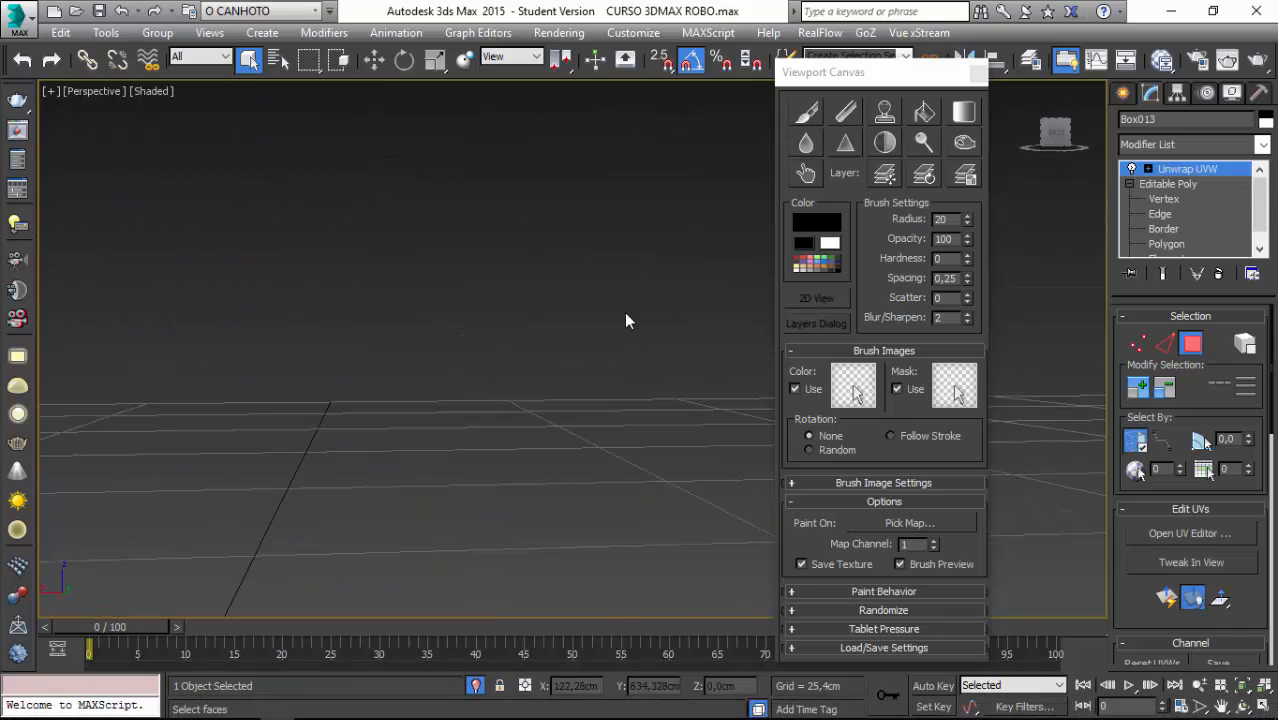
{"action": "scroll", "coordinate": [608, 347], "scroll_direction": "down", "scroll_amount": 5}
{"action": "scroll", "coordinate": [570, 375], "scroll_direction": "up", "scroll_amount": 2}
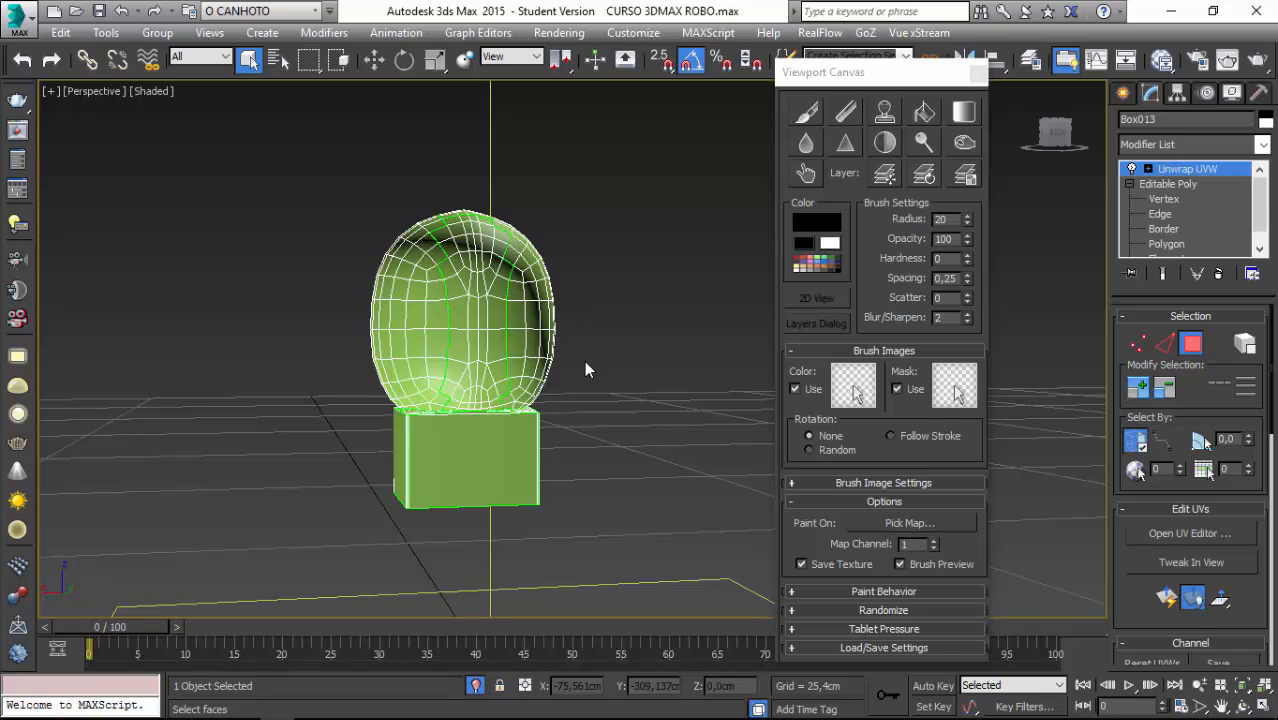
{"action": "middle_click_drag", "start_coordinate": [584, 360], "coordinate": [608, 331], "text": "alt"}
{"action": "scroll", "coordinate": [608, 331], "scroll_direction": "up", "scroll_amount": 2}
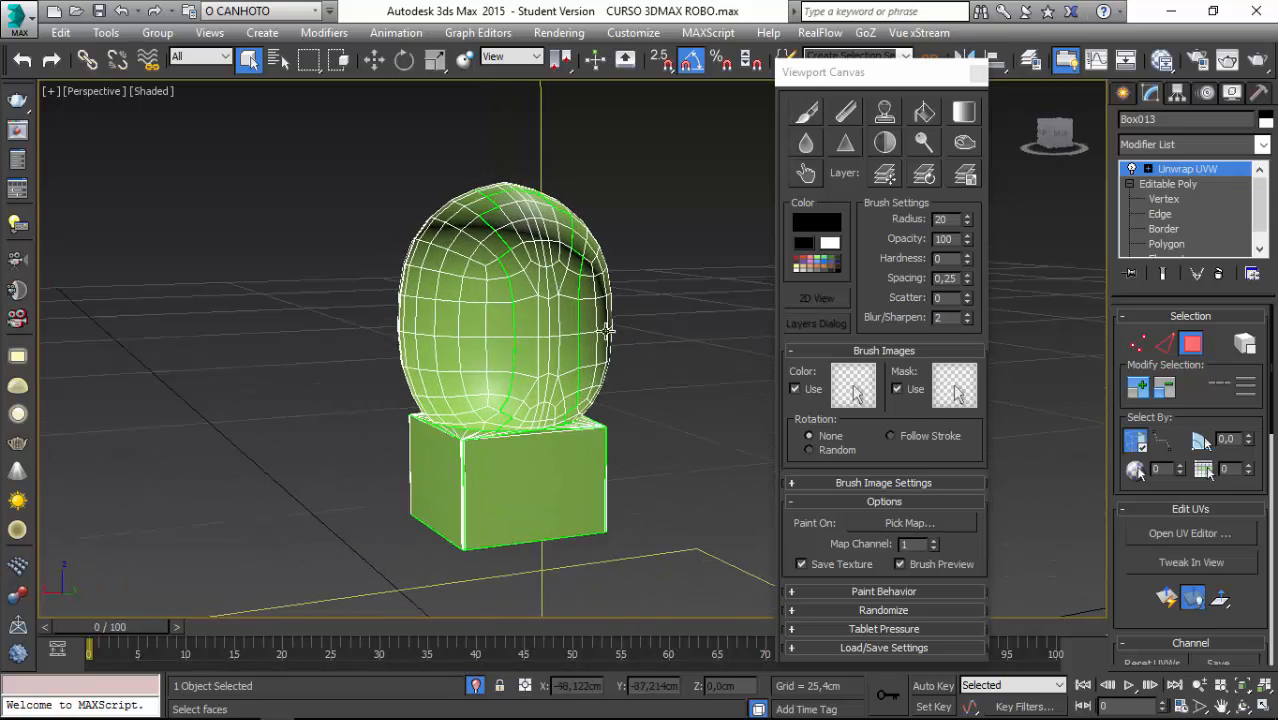
{"action": "middle_click_drag", "start_coordinate": [468, 334], "coordinate": [537, 347], "text": "alt"}
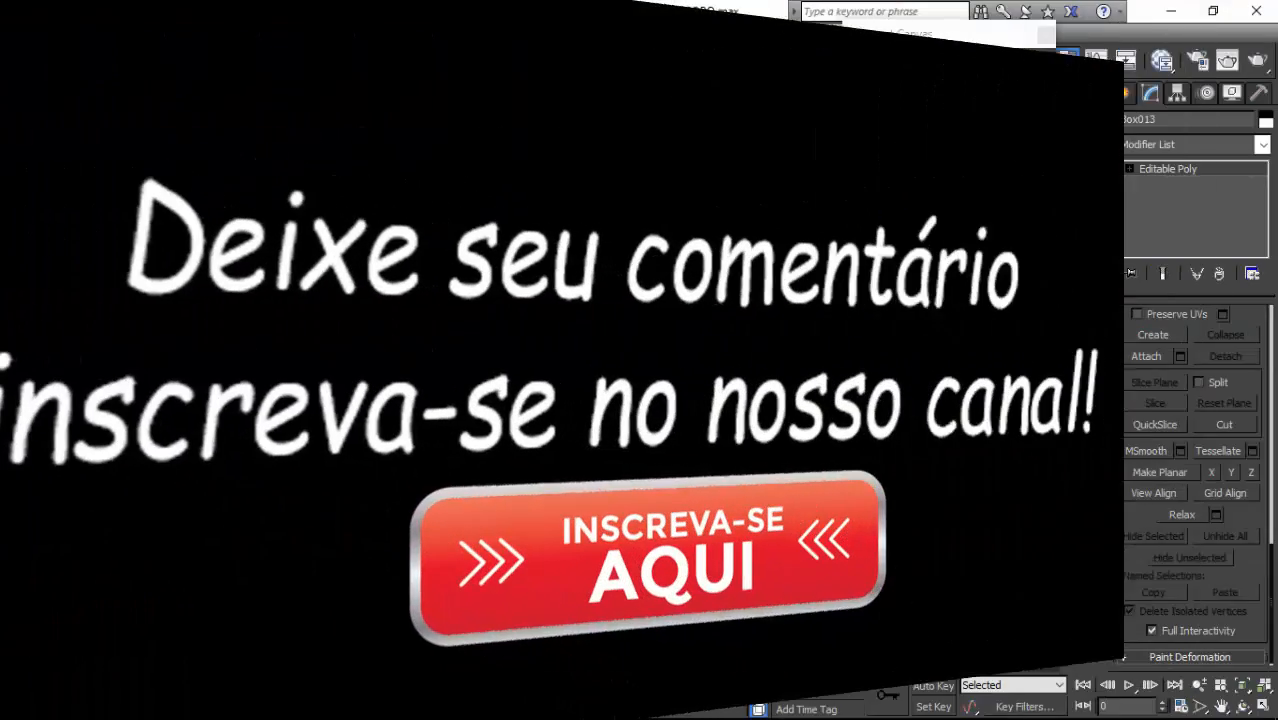